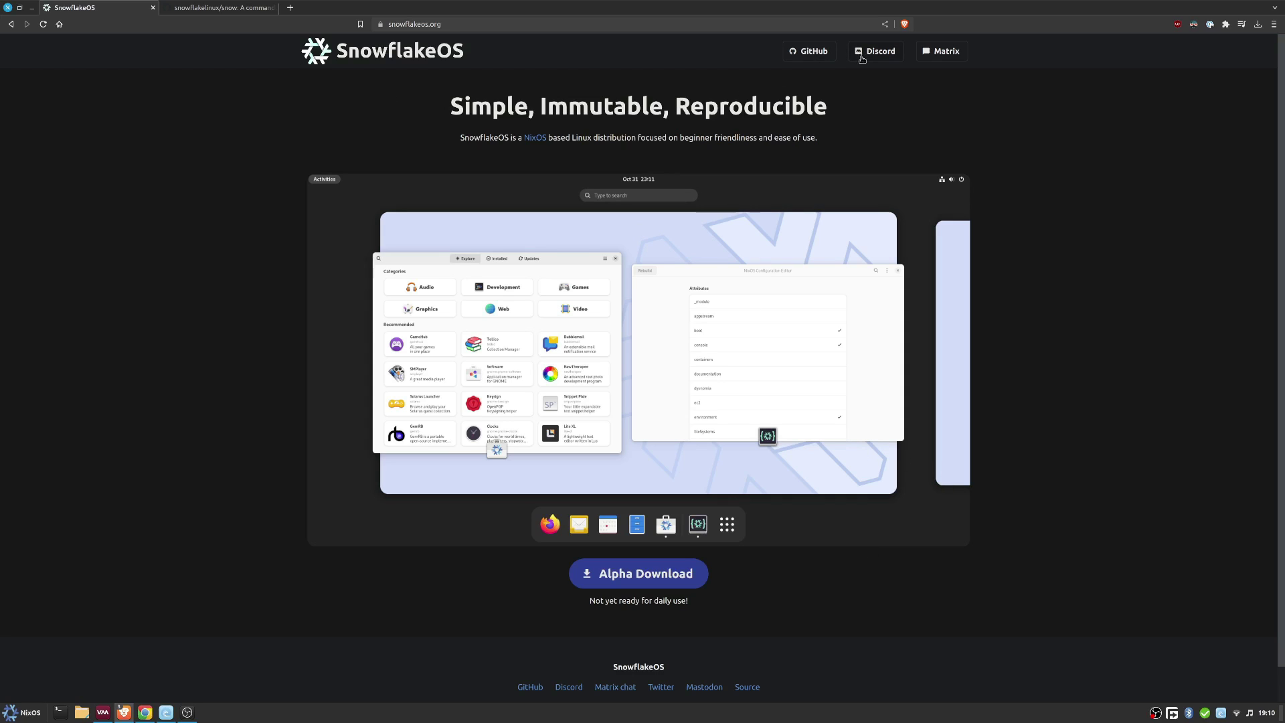
- Open the snowflakelinux GitHub organisation in a new tab and view the snow repository
middle_click(813, 50)
click(226, 8)
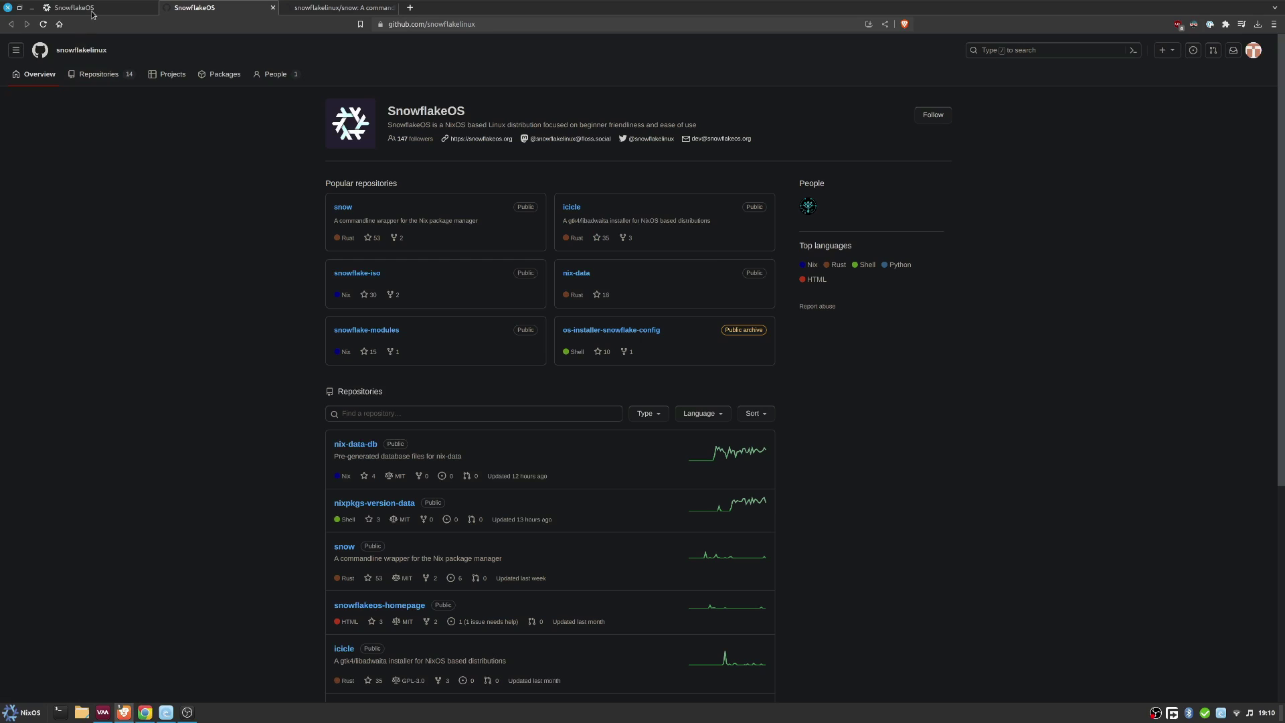
click(324, 8)
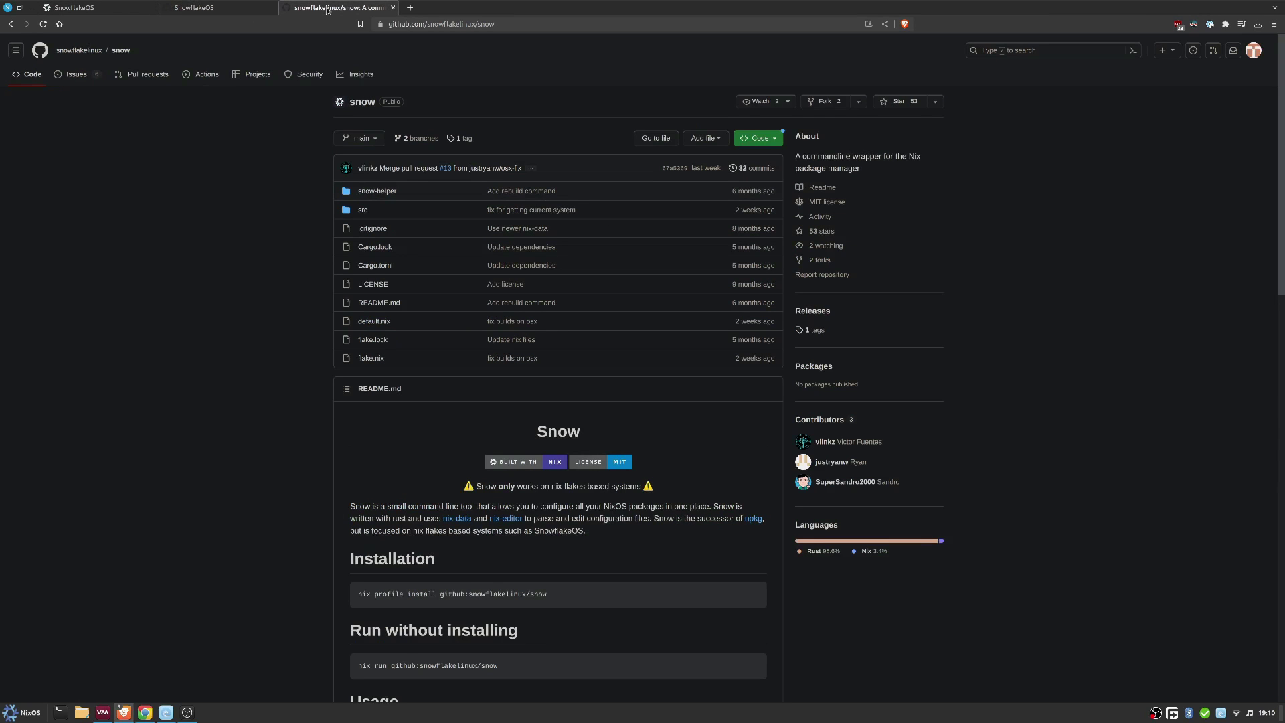
- Read through the snow README, then return to the SnowflakeOS homepage tab
scroll(268, 408, down, 1)
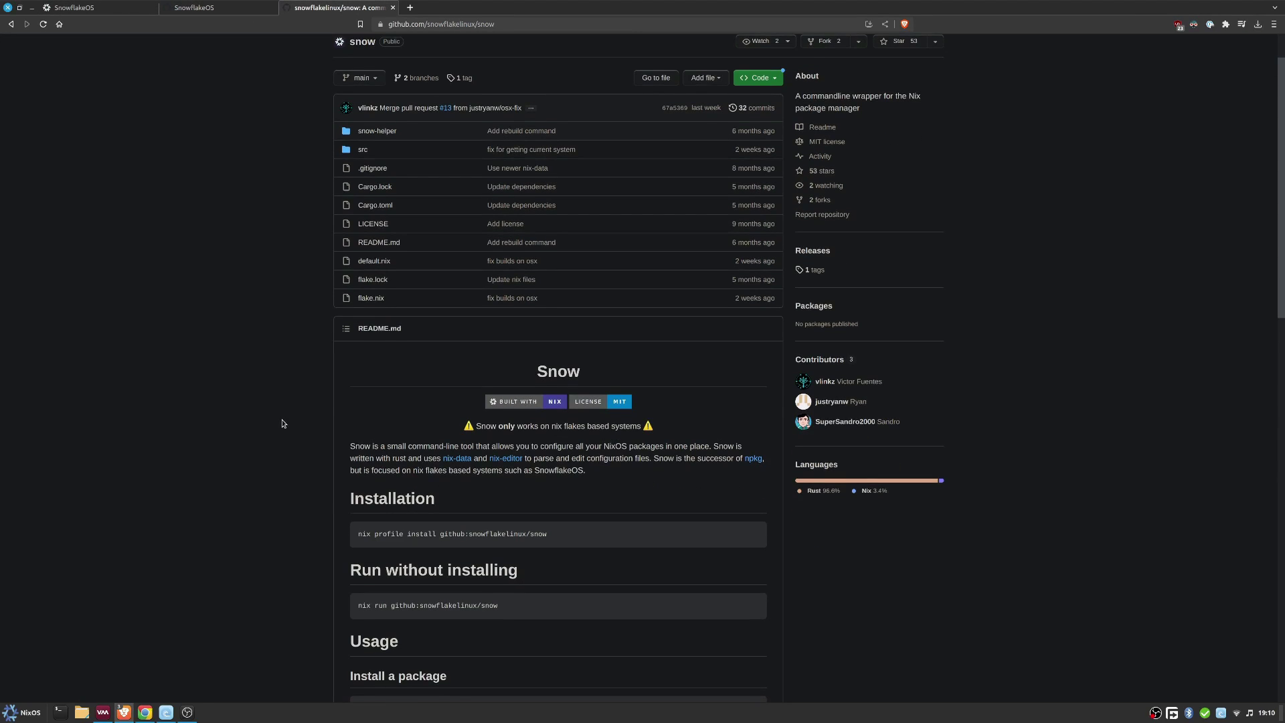
scroll(282, 424, down, 1)
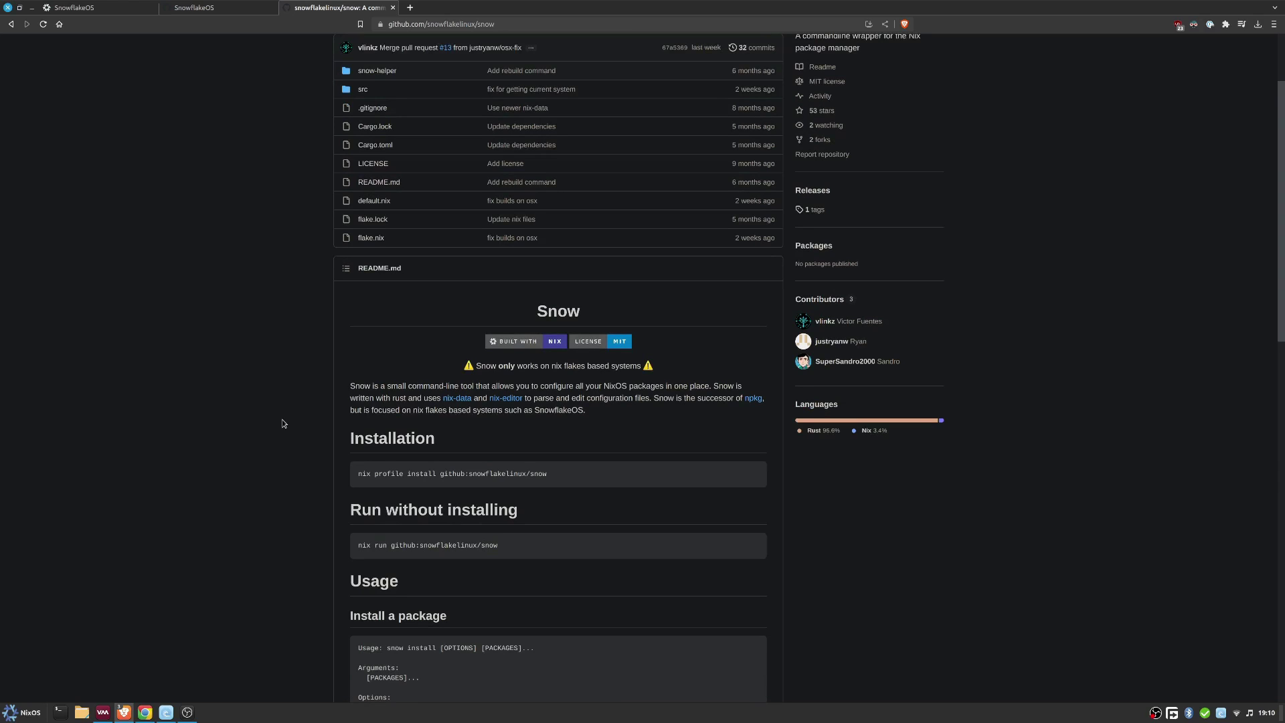
scroll(282, 423, down, 4)
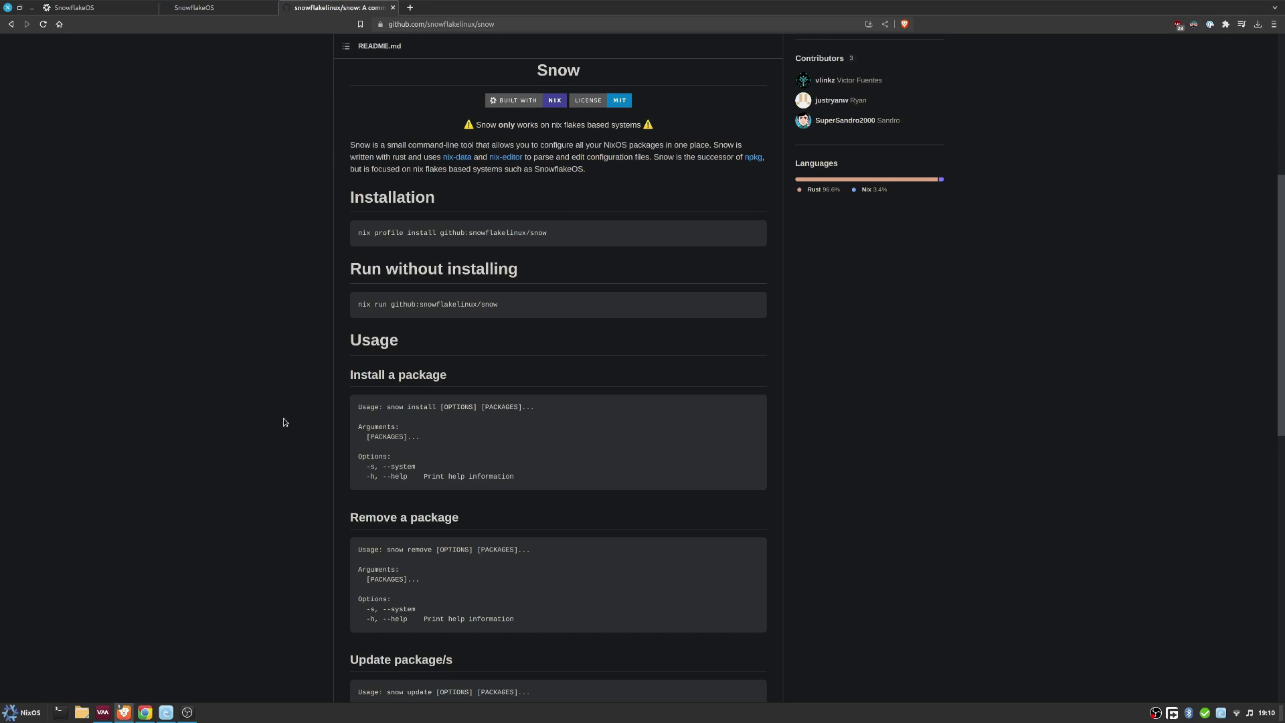
scroll(284, 421, down, 9)
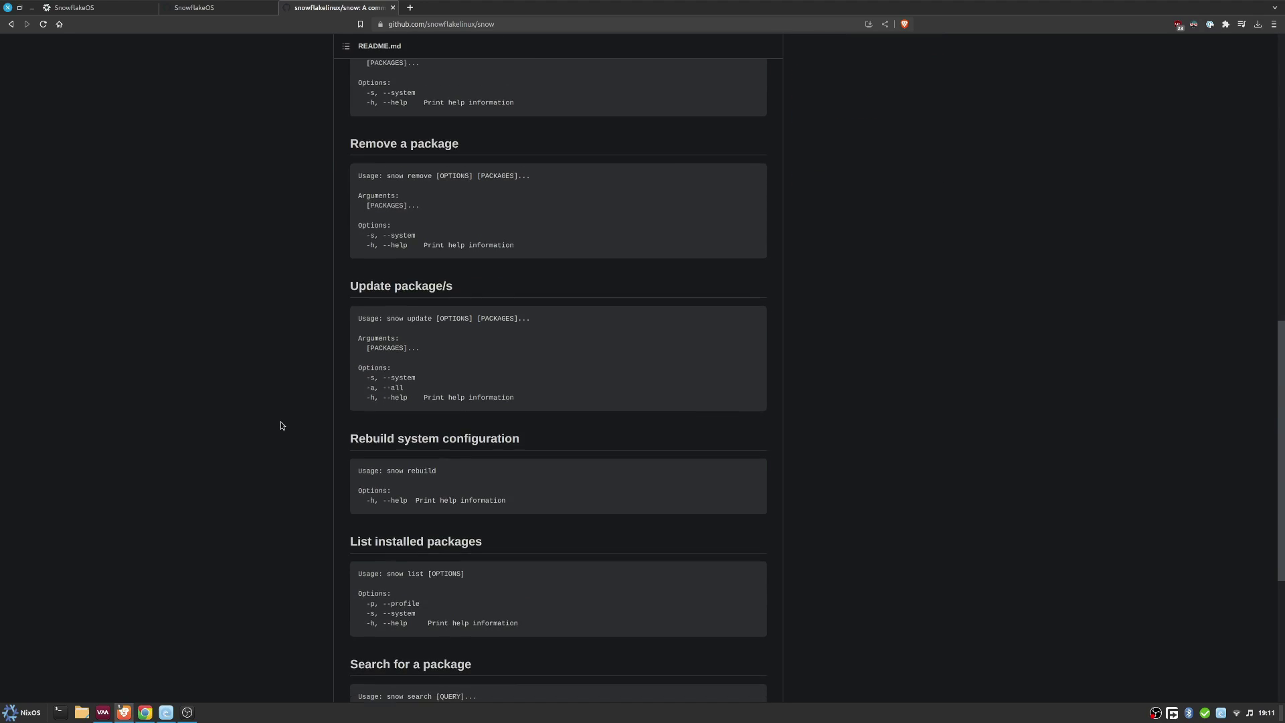
scroll(281, 425, up, 20)
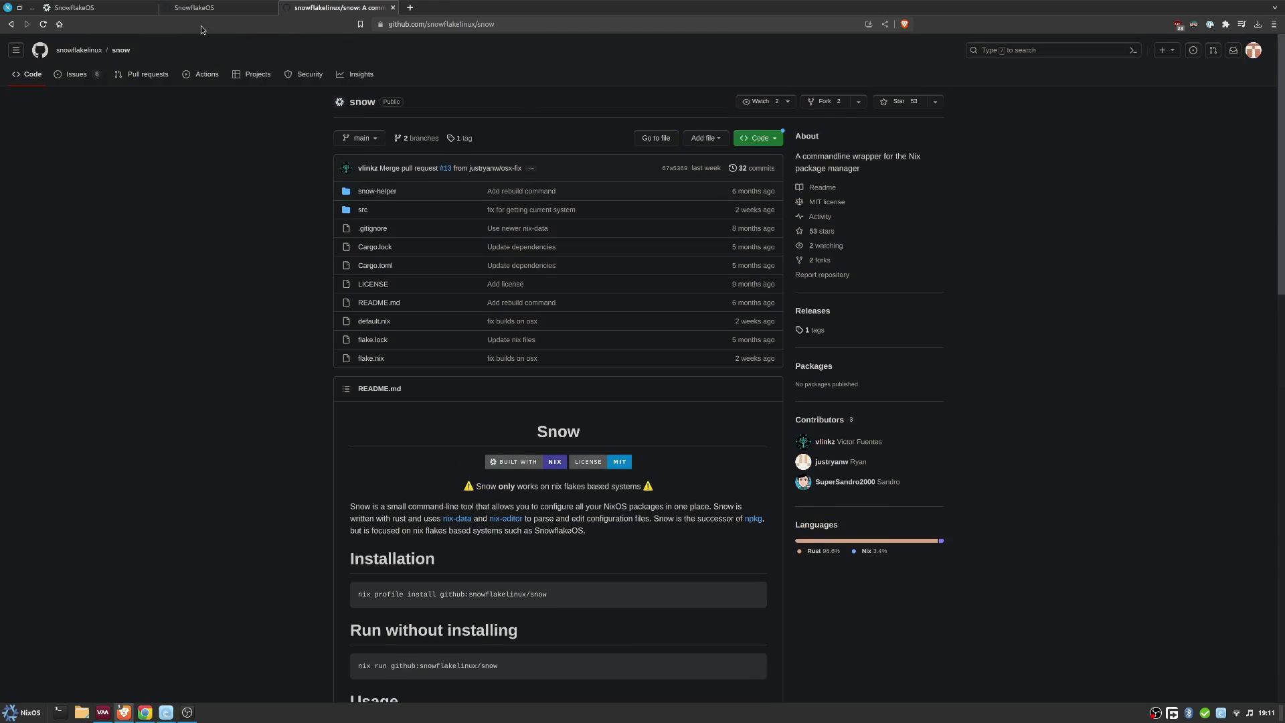
click(74, 8)
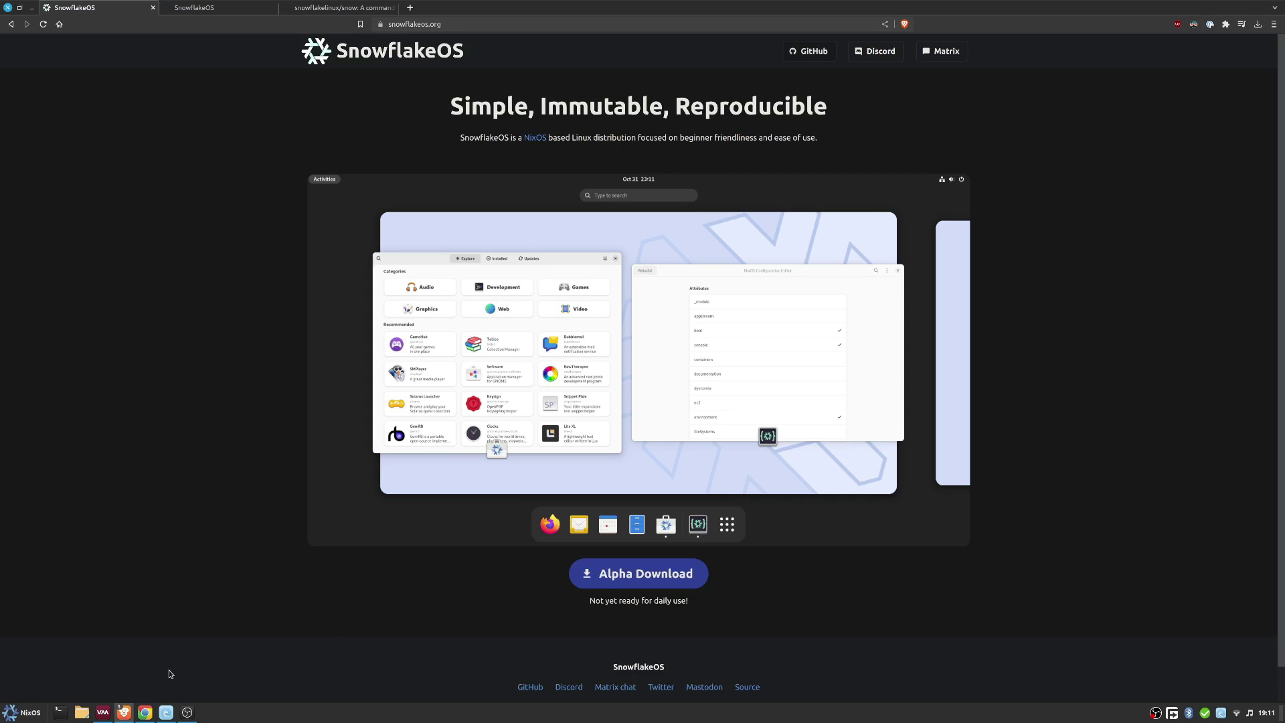
- Start a new VM in Virtual Machine Manager using the SnowflakeOS unstable ISO as install media
click(103, 713)
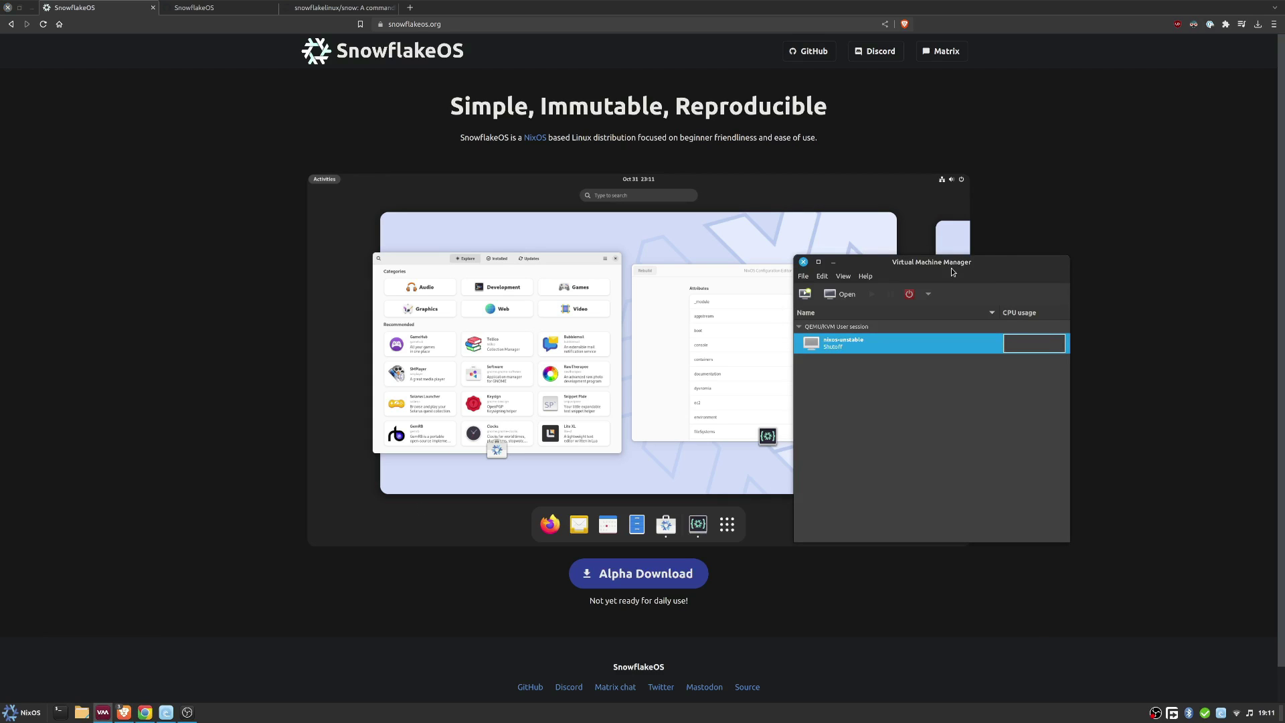
drag(953, 272, 741, 255)
click(594, 276)
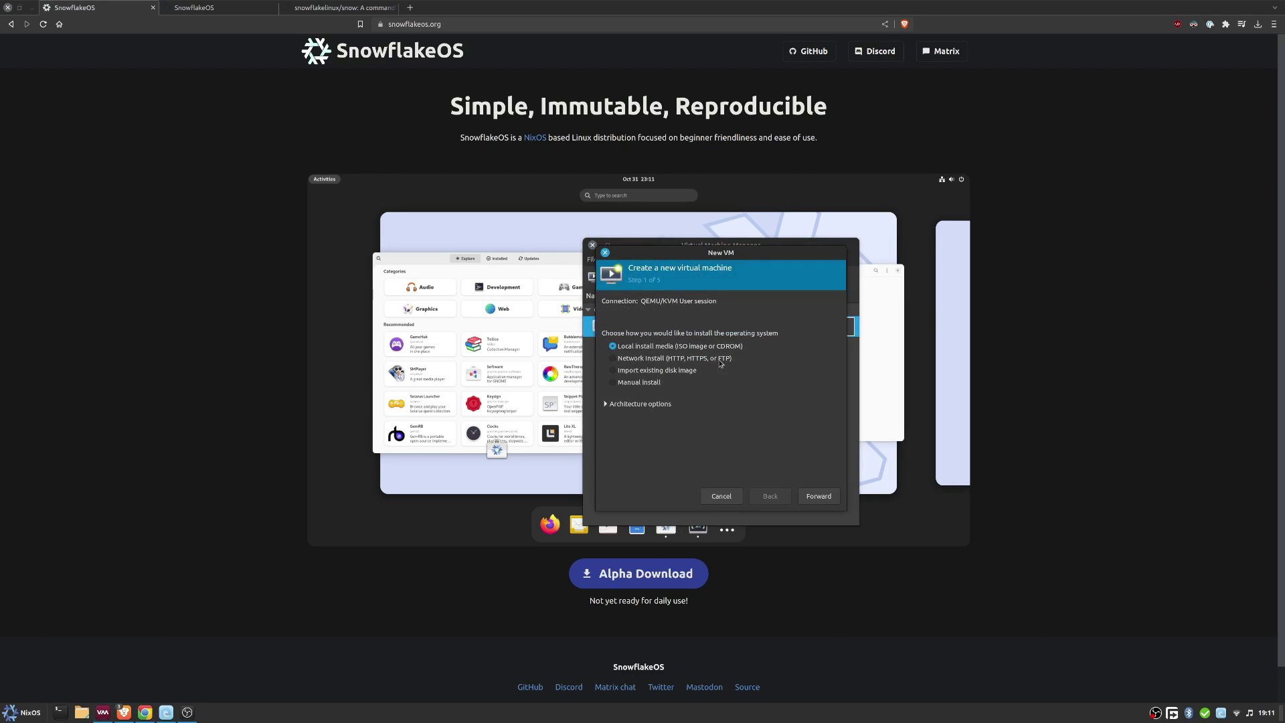
click(818, 496)
click(803, 317)
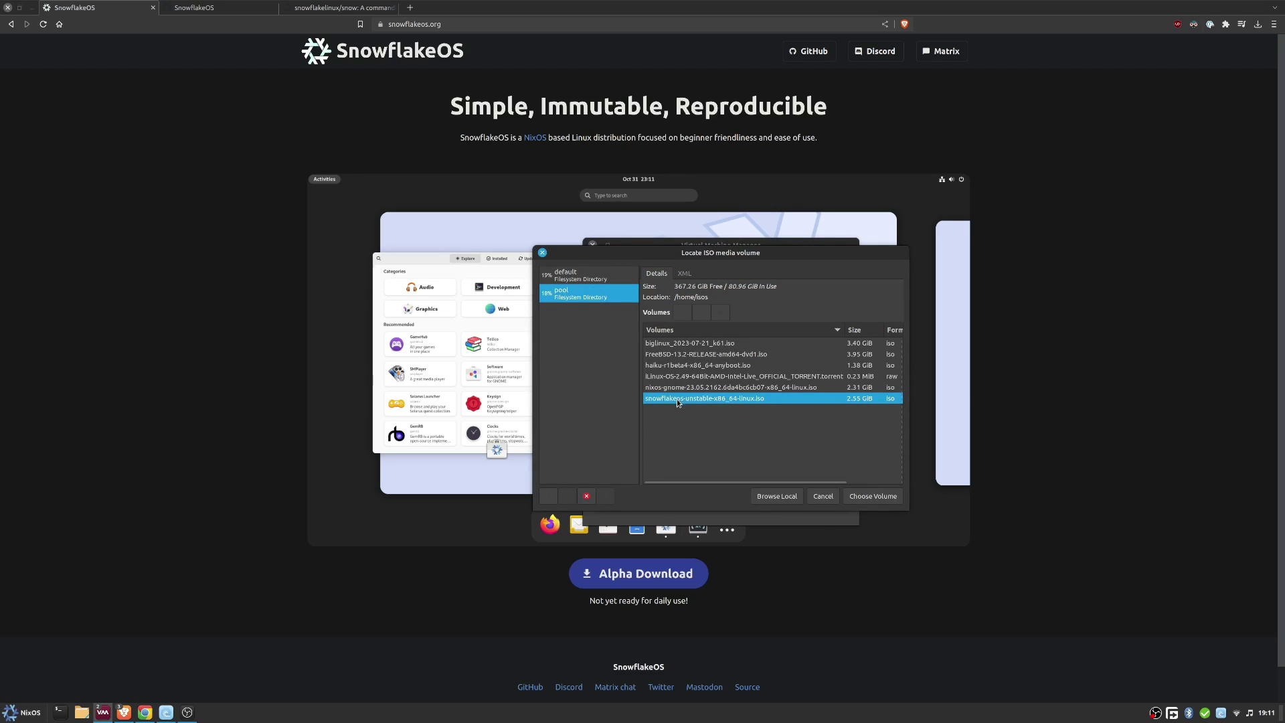
click(851, 496)
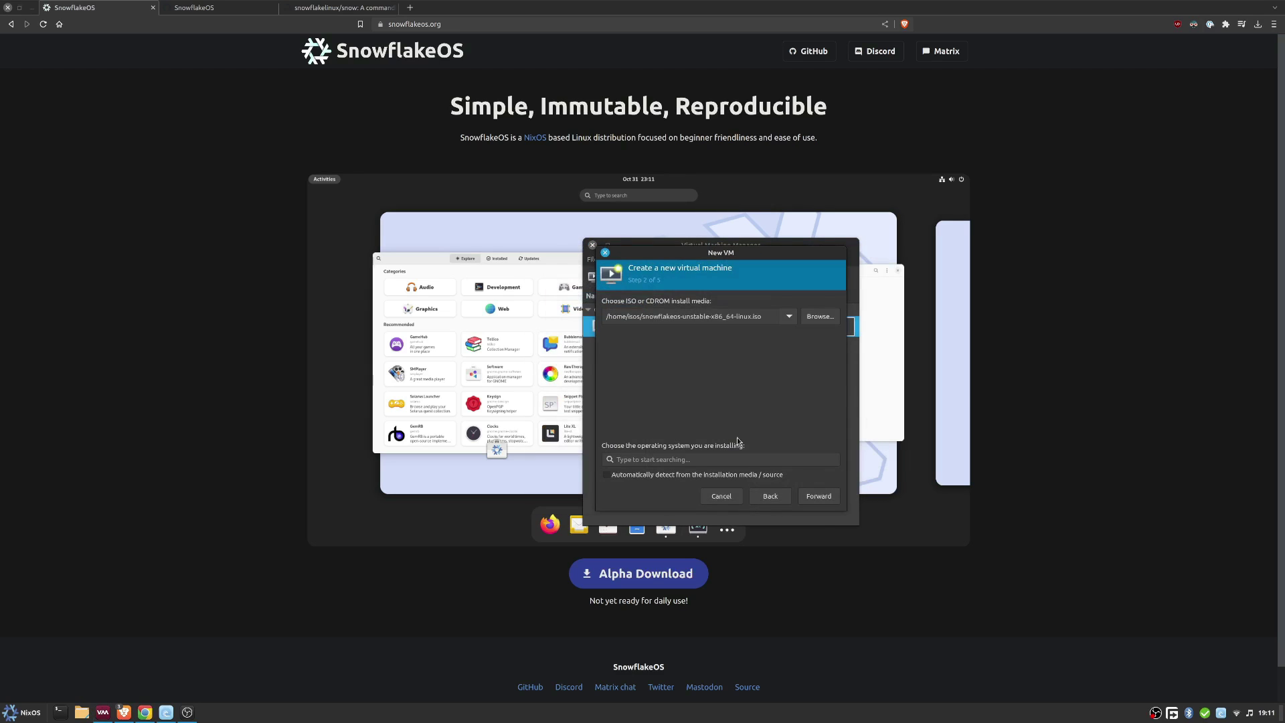
- Set NixOS as the guest operating system and give the VM 8456 MiB of memory
click(644, 460)
text(nix)
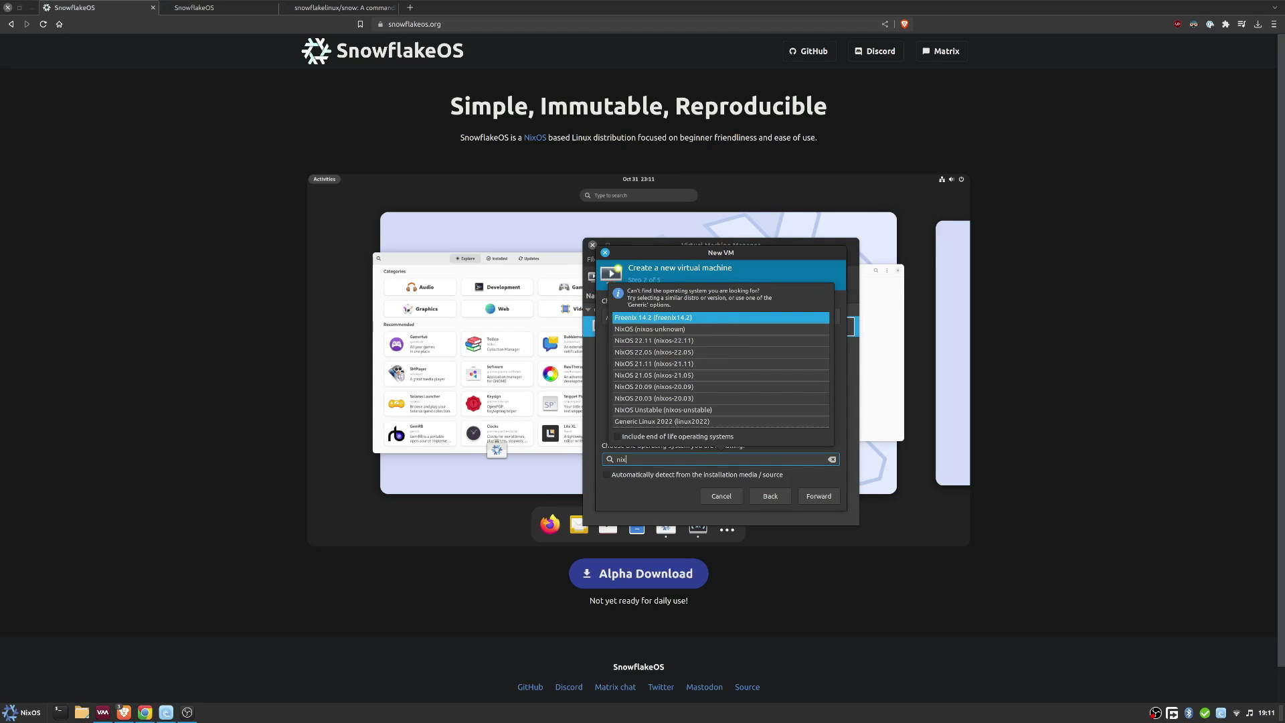
click(666, 330)
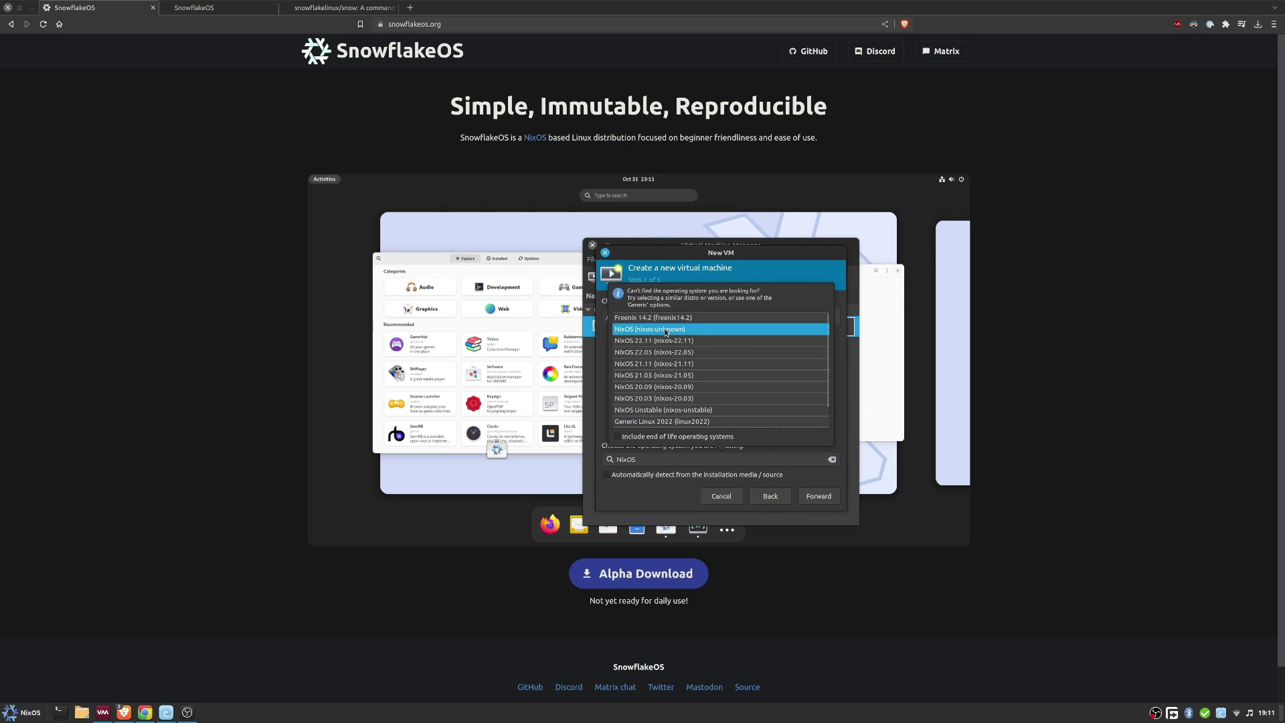
click(819, 496)
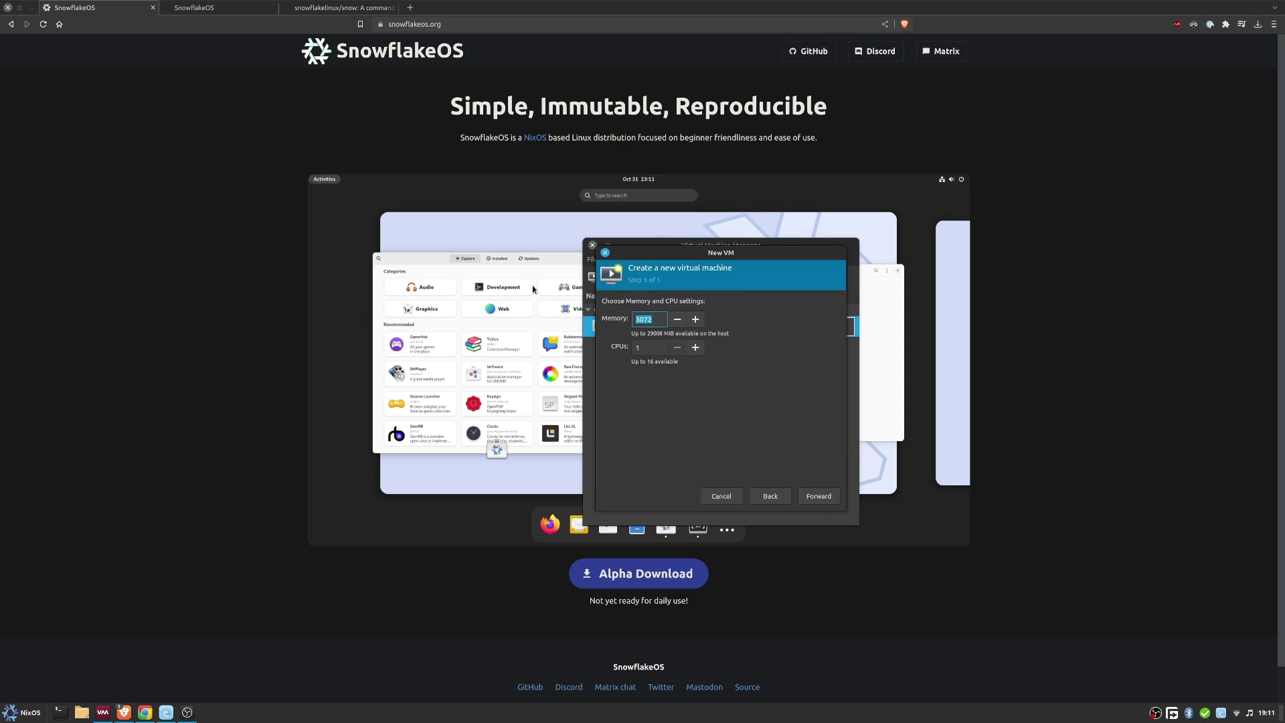
text(8456)
click(655, 348)
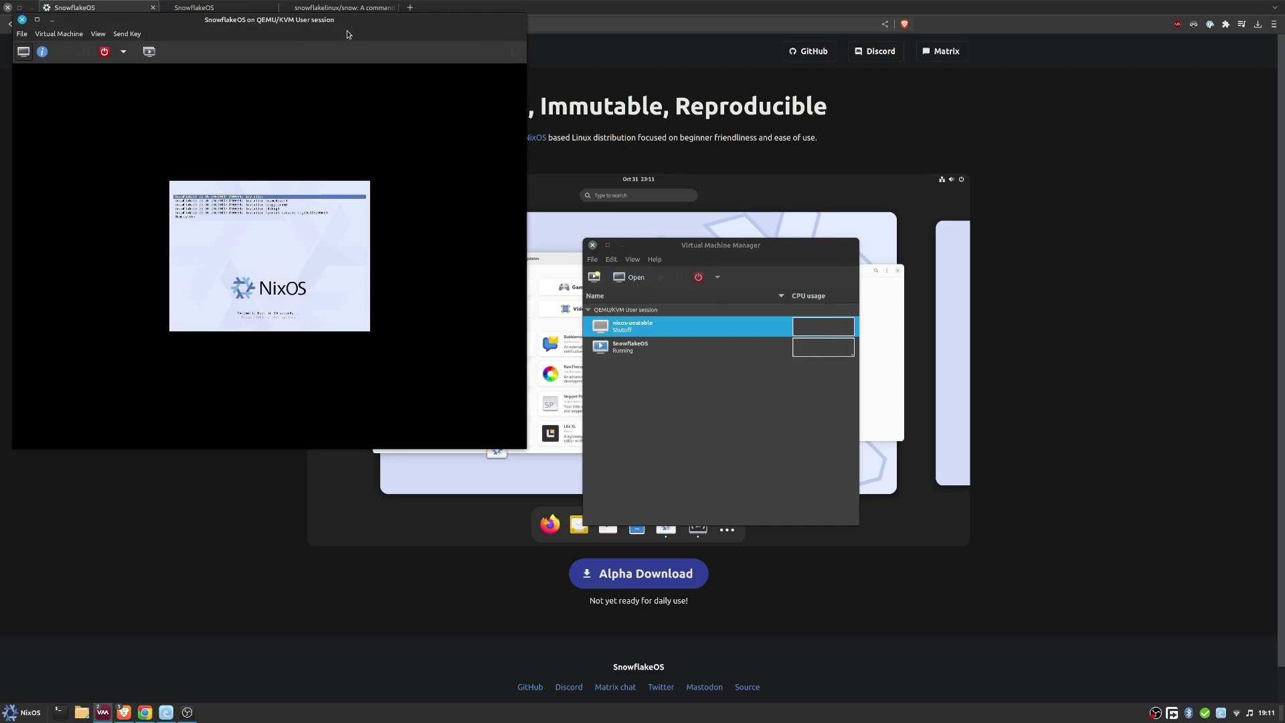
- Show the VM console full screen and boot the SnowflakeOS Installer boot entry
click(515, 51)
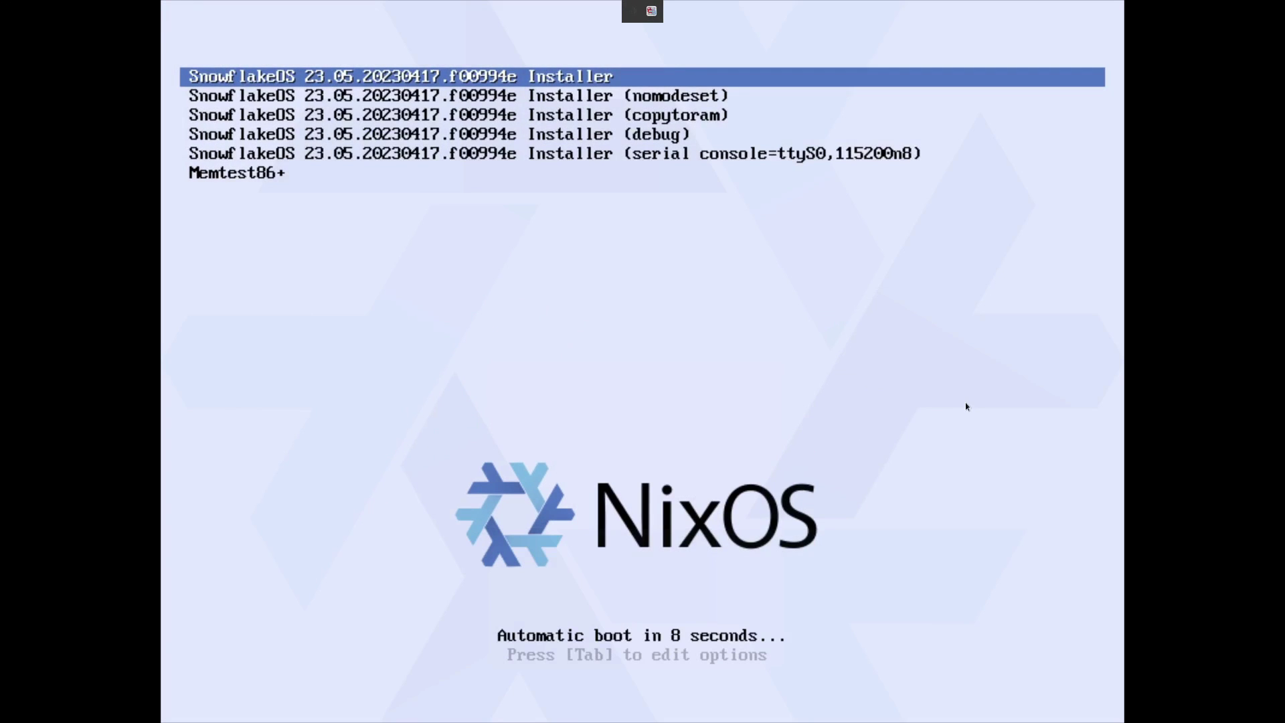
key(Down)
key(Up)
key(Return)
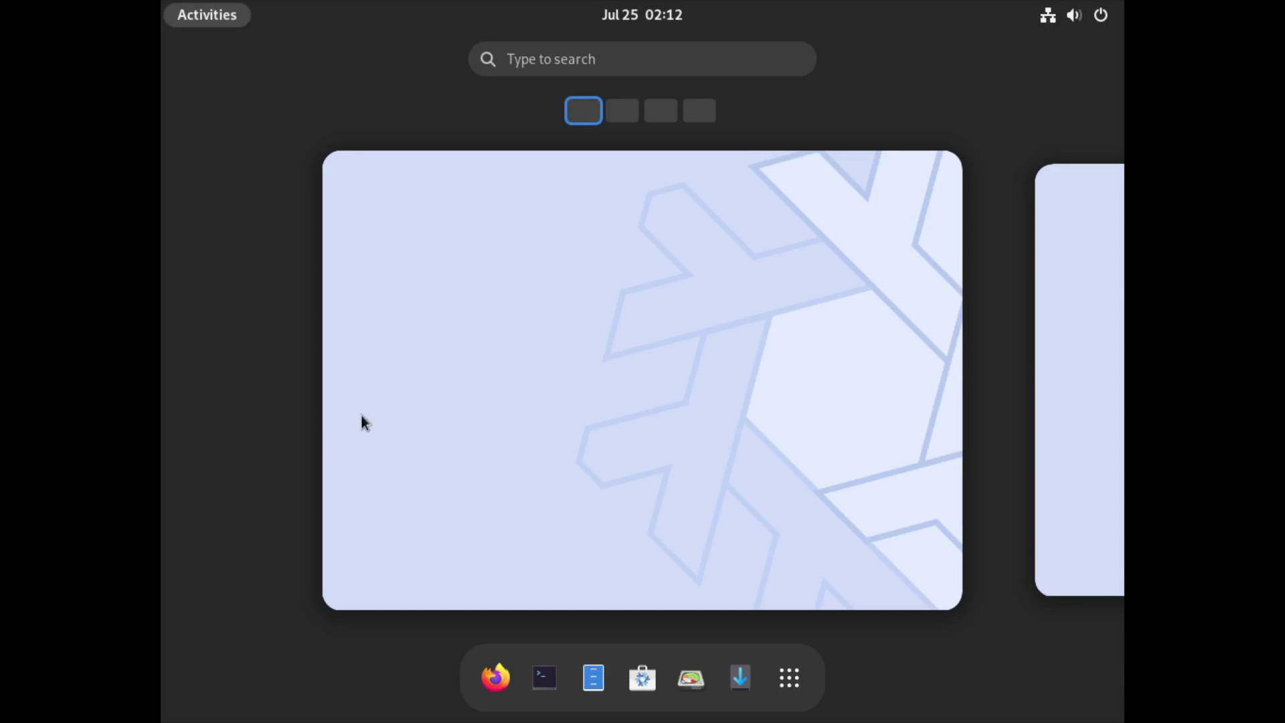
- From the live desktop's Activities overview, launch Install SnowflakeOS
click(567, 404)
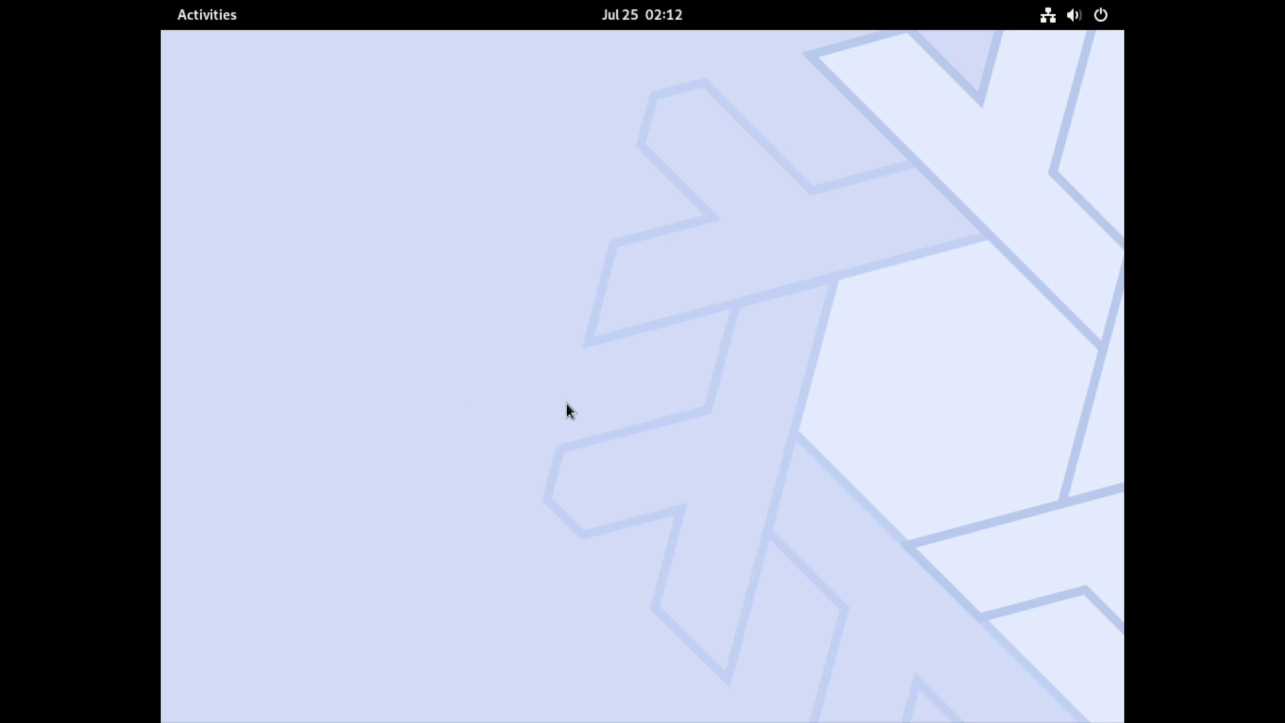
click(215, 19)
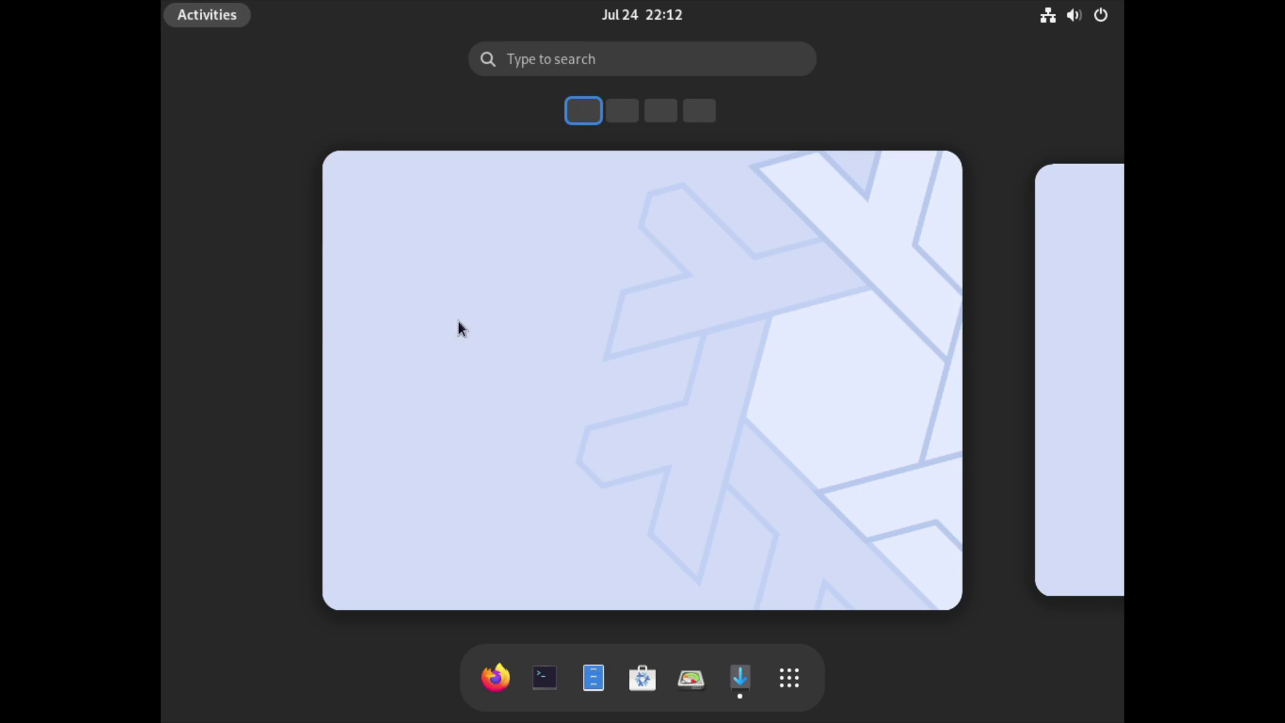
click(656, 366)
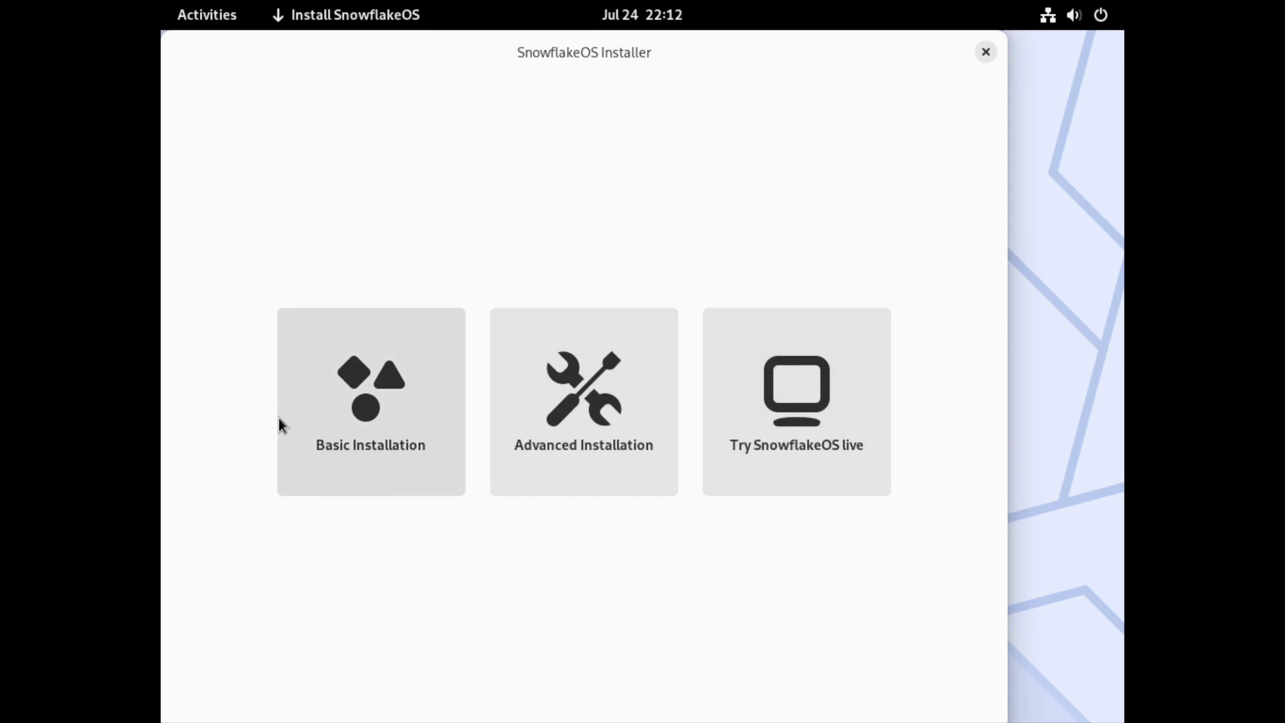
- Choose Advanced Installation with English language, America/Los_Angeles time zone and English (US) keyboard
click(586, 405)
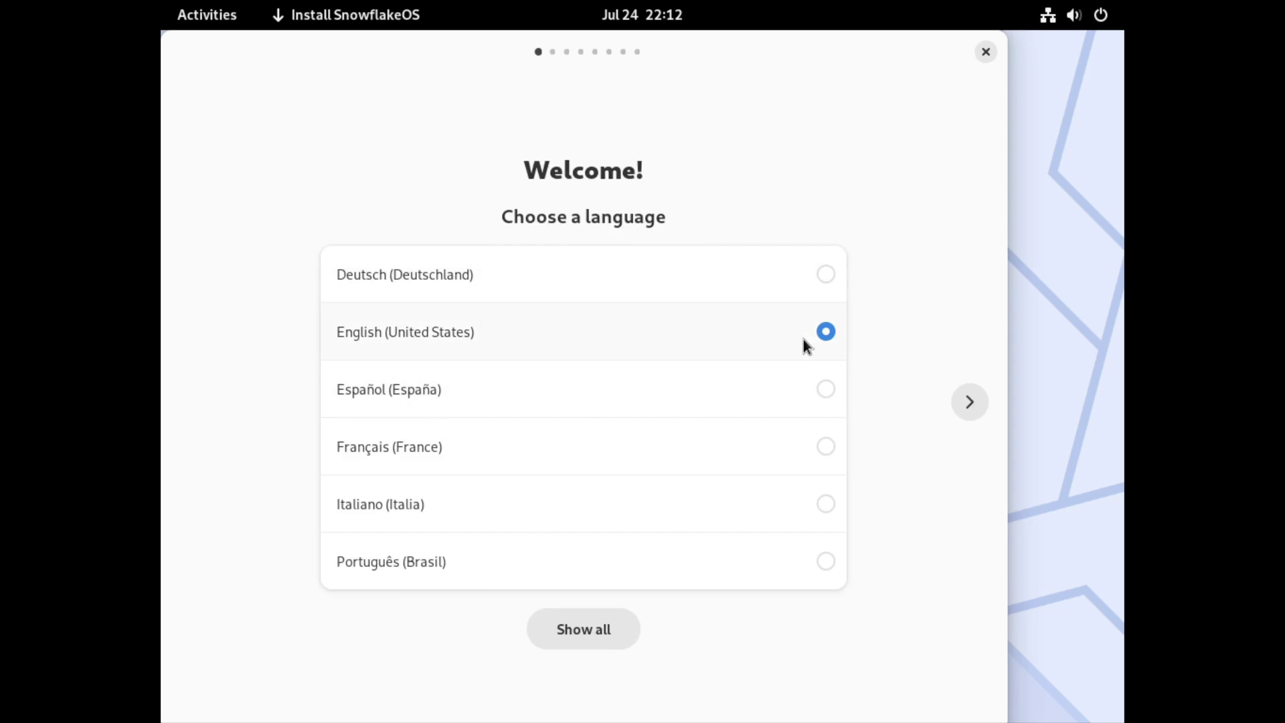
click(971, 401)
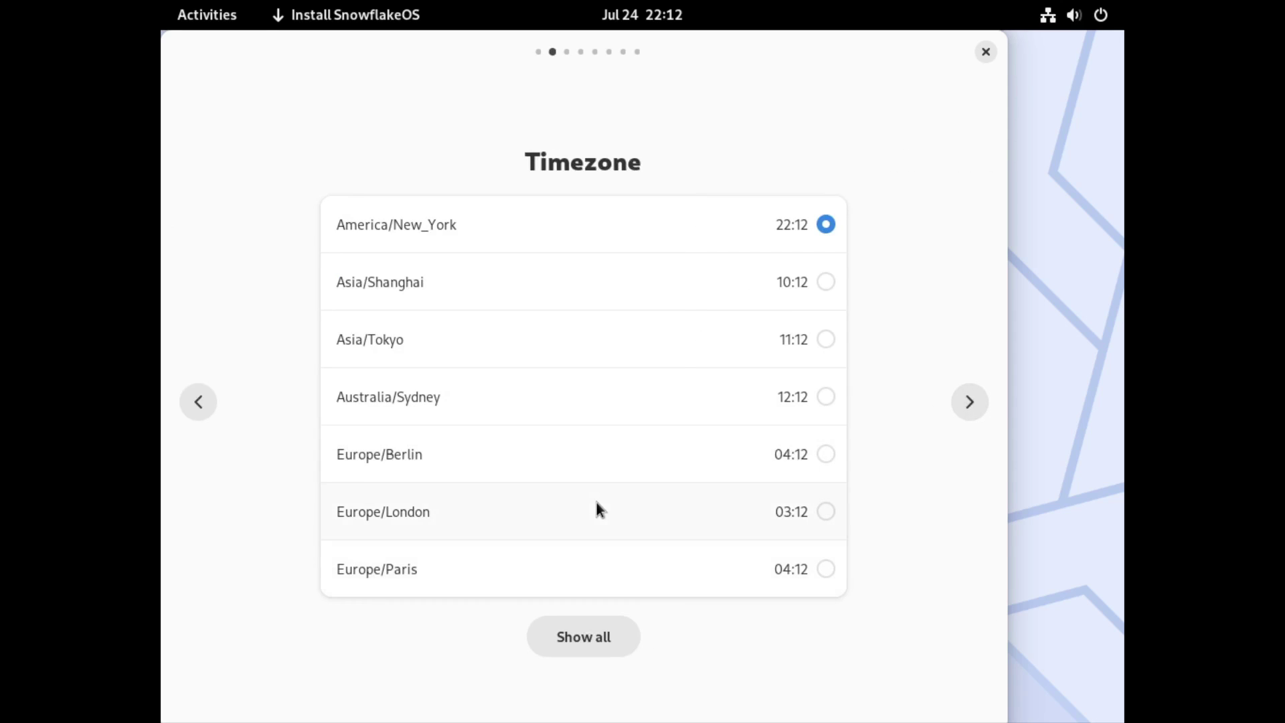
click(583, 637)
scroll(753, 583, down, 10)
click(752, 584)
click(968, 400)
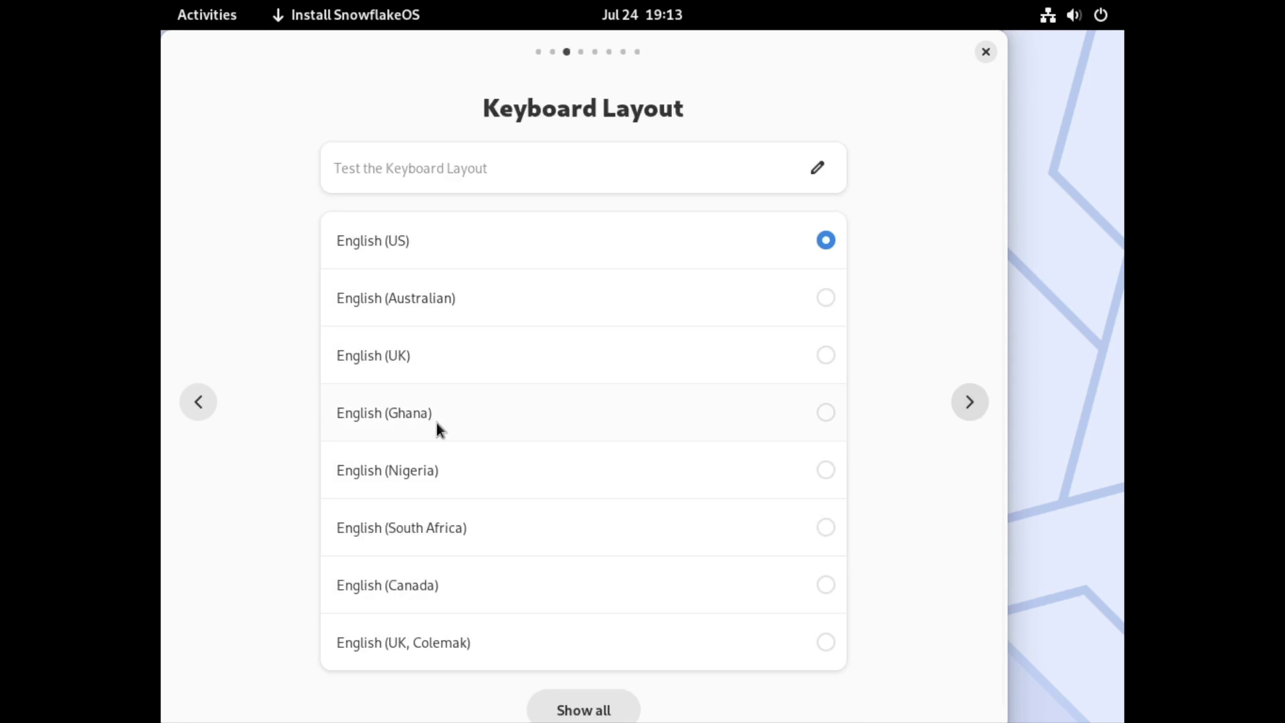
click(974, 396)
- Enter the user's full name, username and password, and set hostname snowflakeosvm
click(401, 333)
key(Tab)
key(Tab)
key(Tab)
key(Tab)
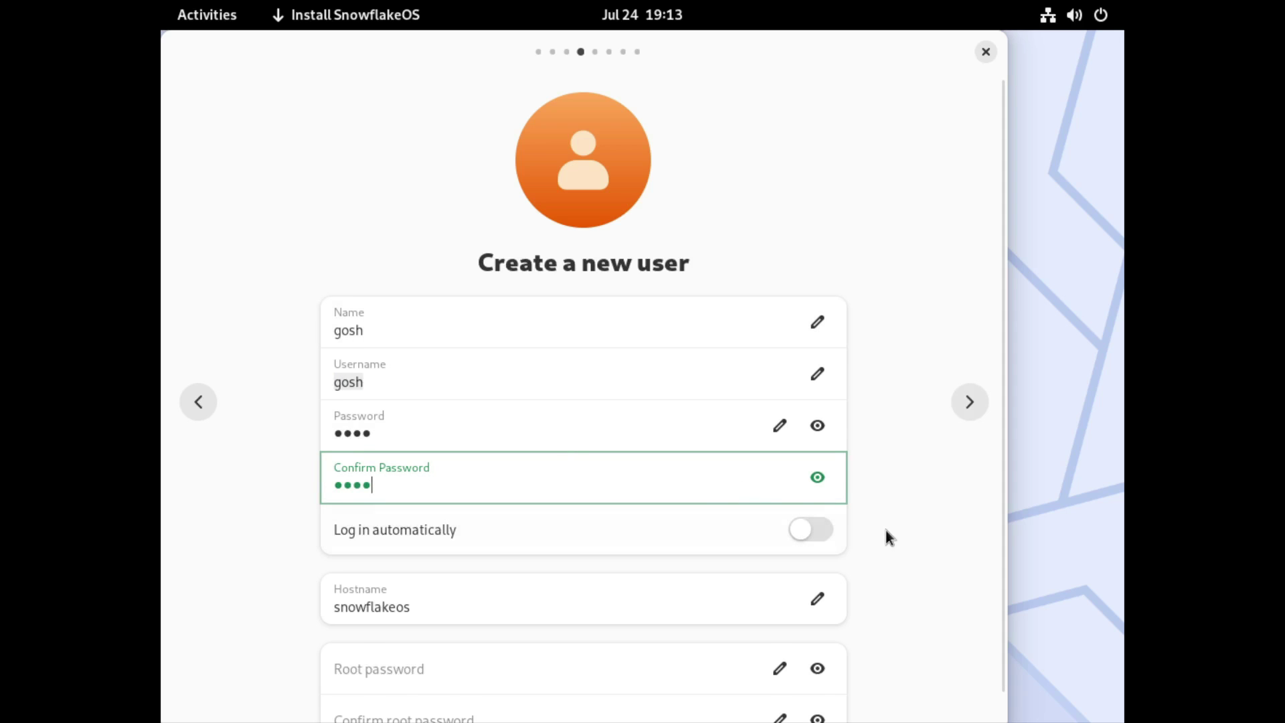
scroll(589, 538, down, 1)
click(523, 563)
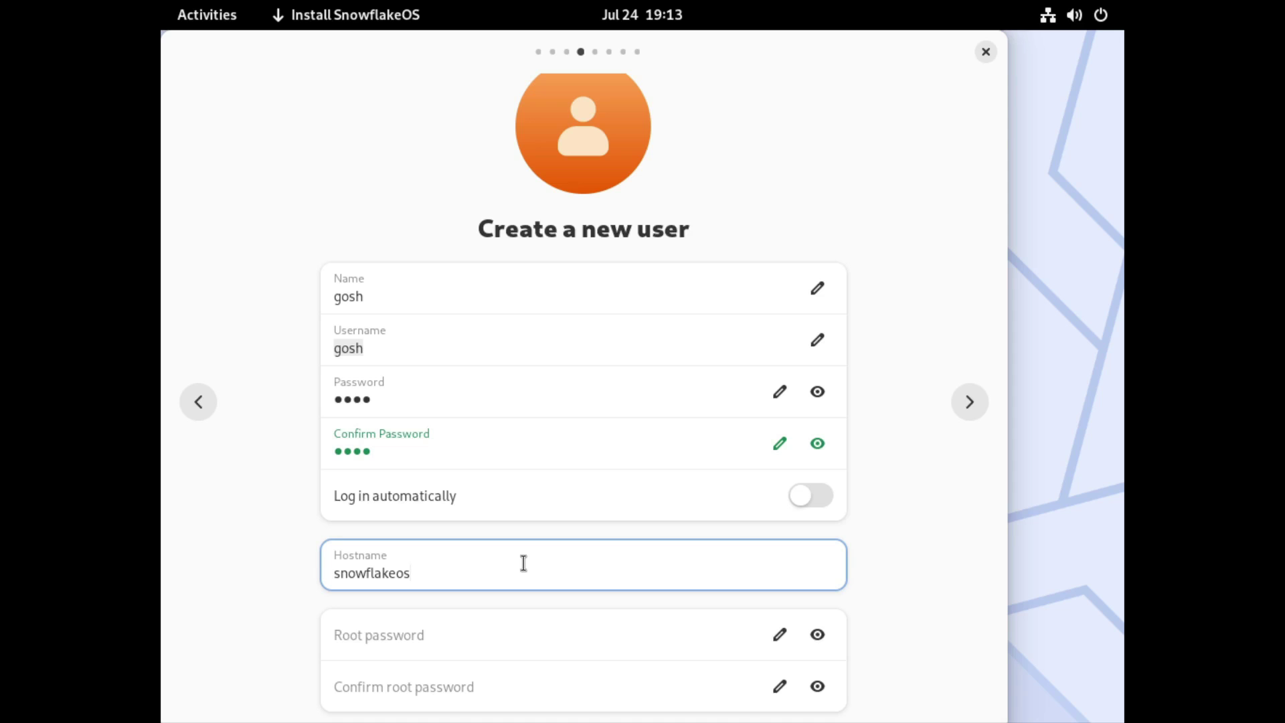
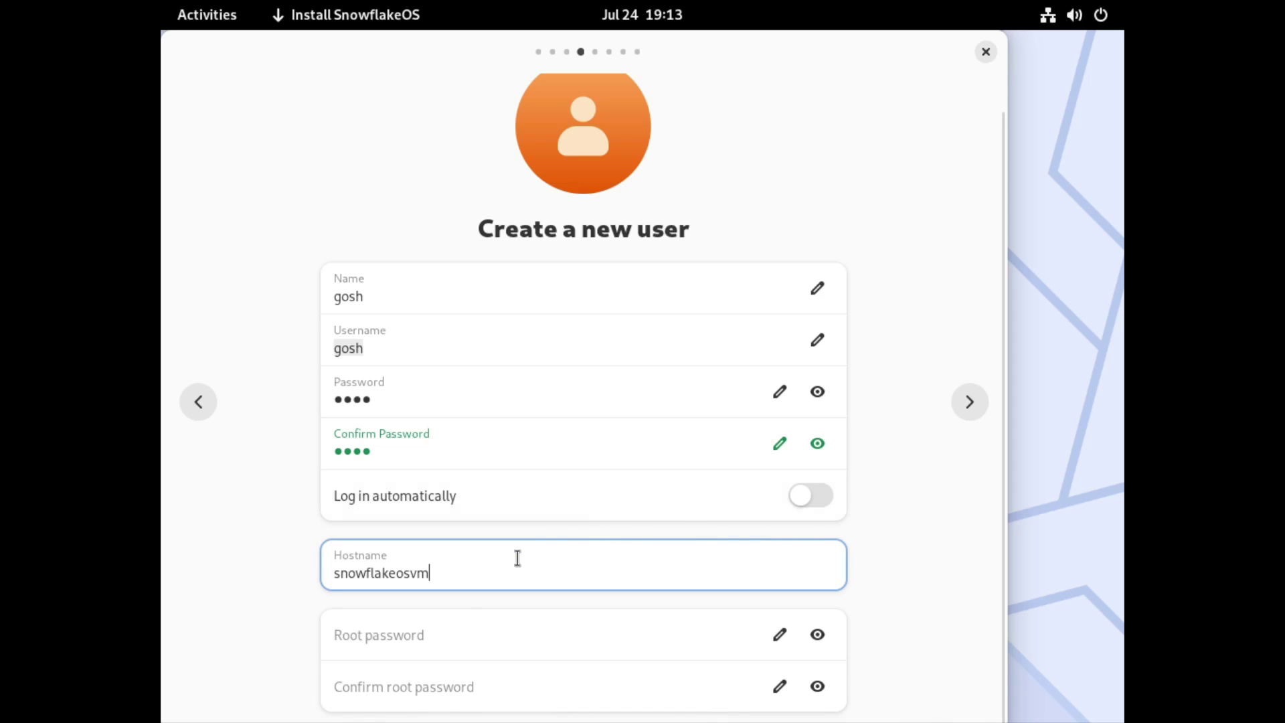
click(968, 402)
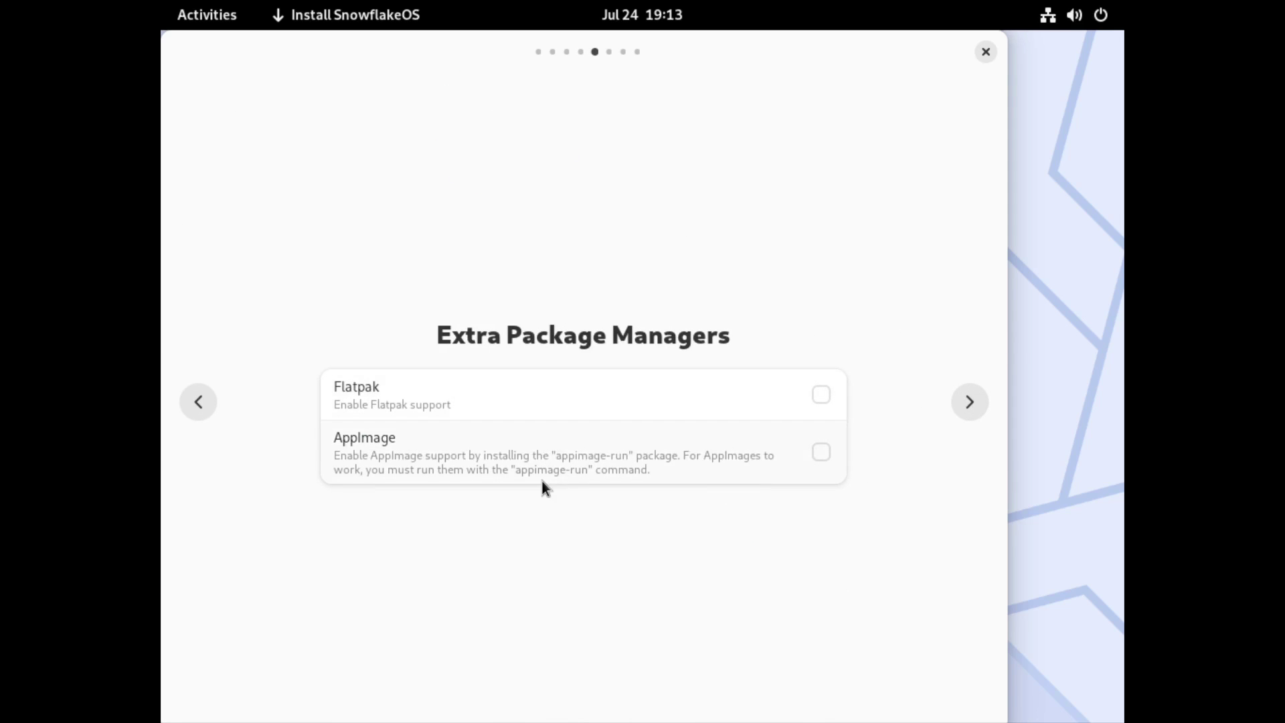
- Enable Flatpak and AppImage package managers and choose the latest kernel
click(822, 409)
click(830, 454)
click(968, 405)
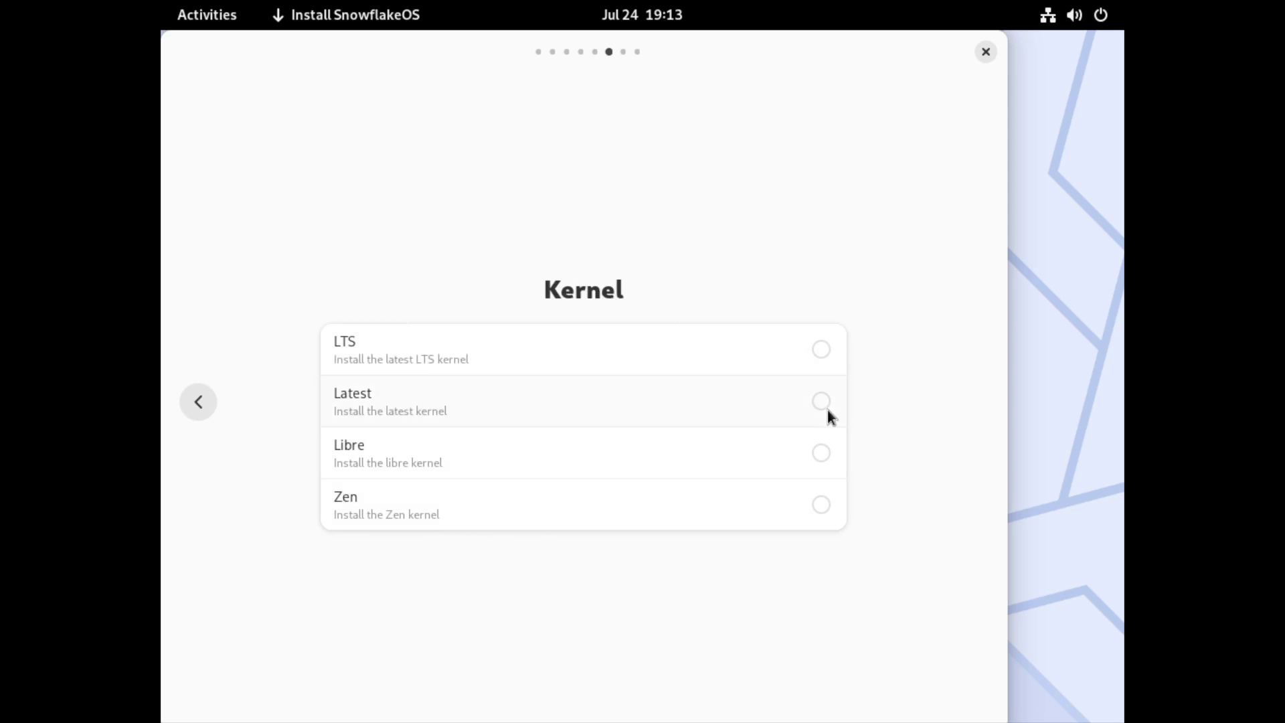
click(827, 410)
click(973, 406)
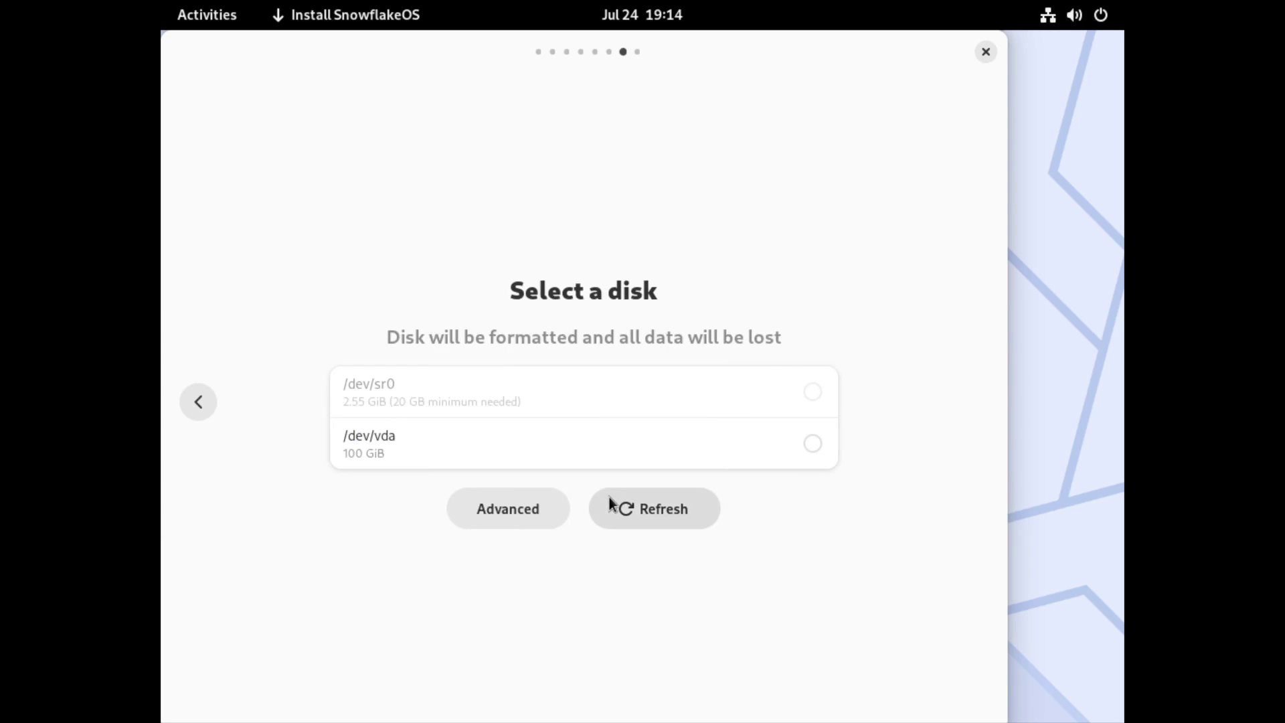
- Install onto the 100 GiB /dev/vda disk after reviewing the summary
click(813, 443)
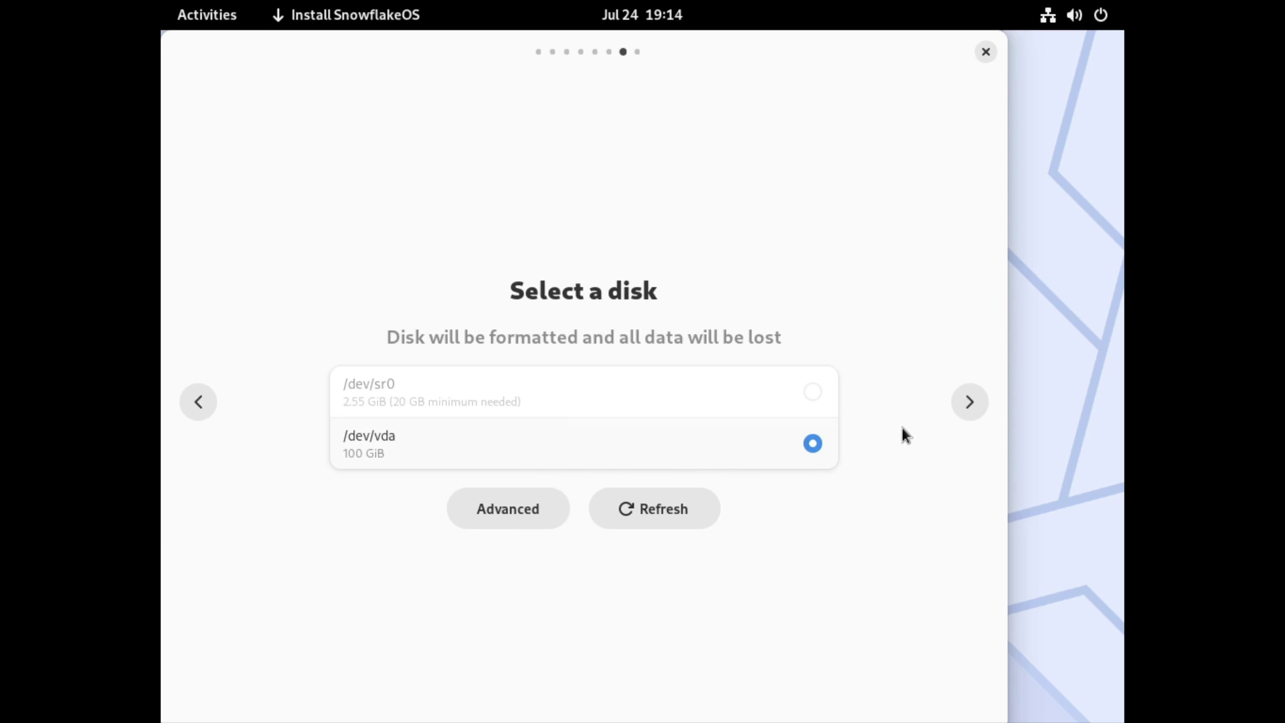
click(960, 404)
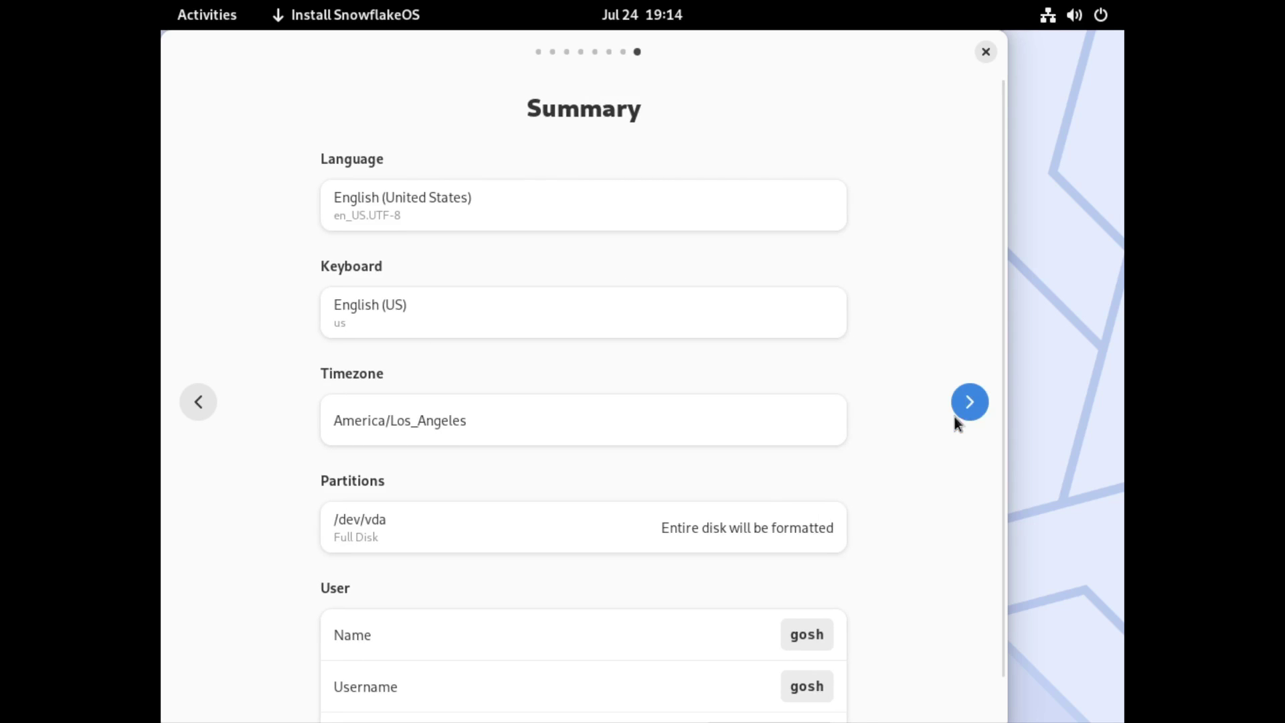
scroll(966, 468, down, 2)
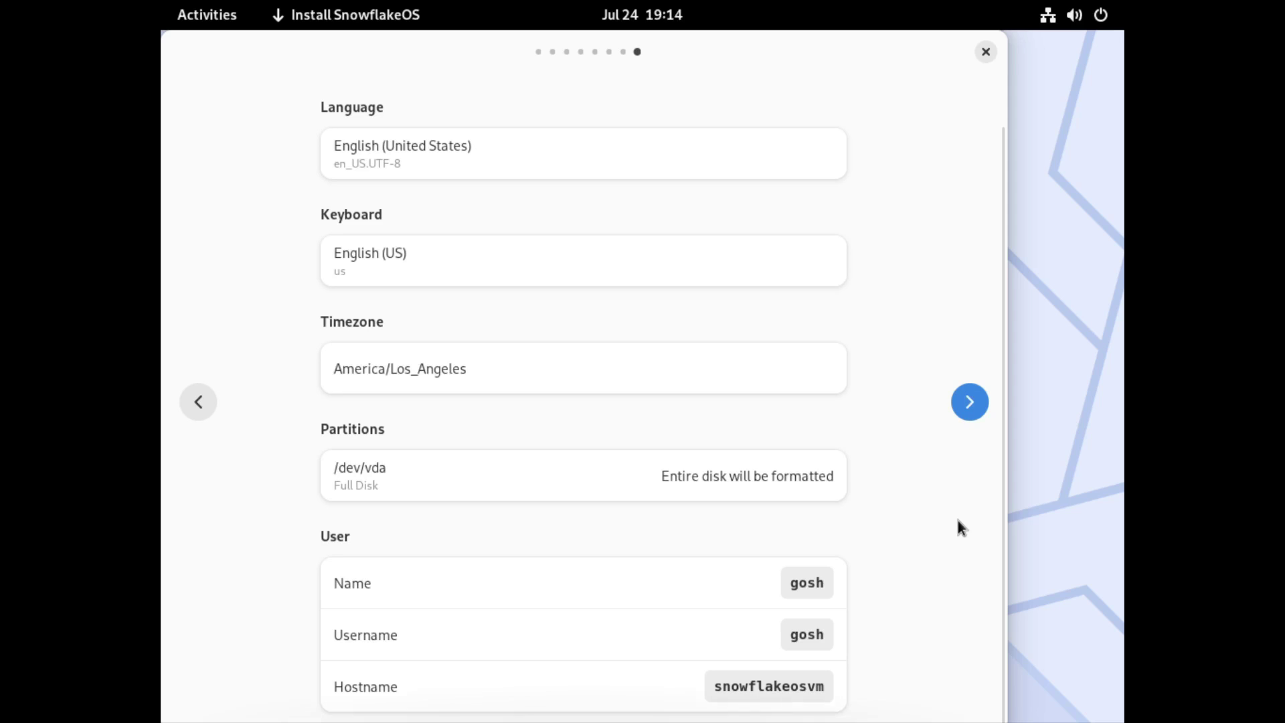
click(970, 402)
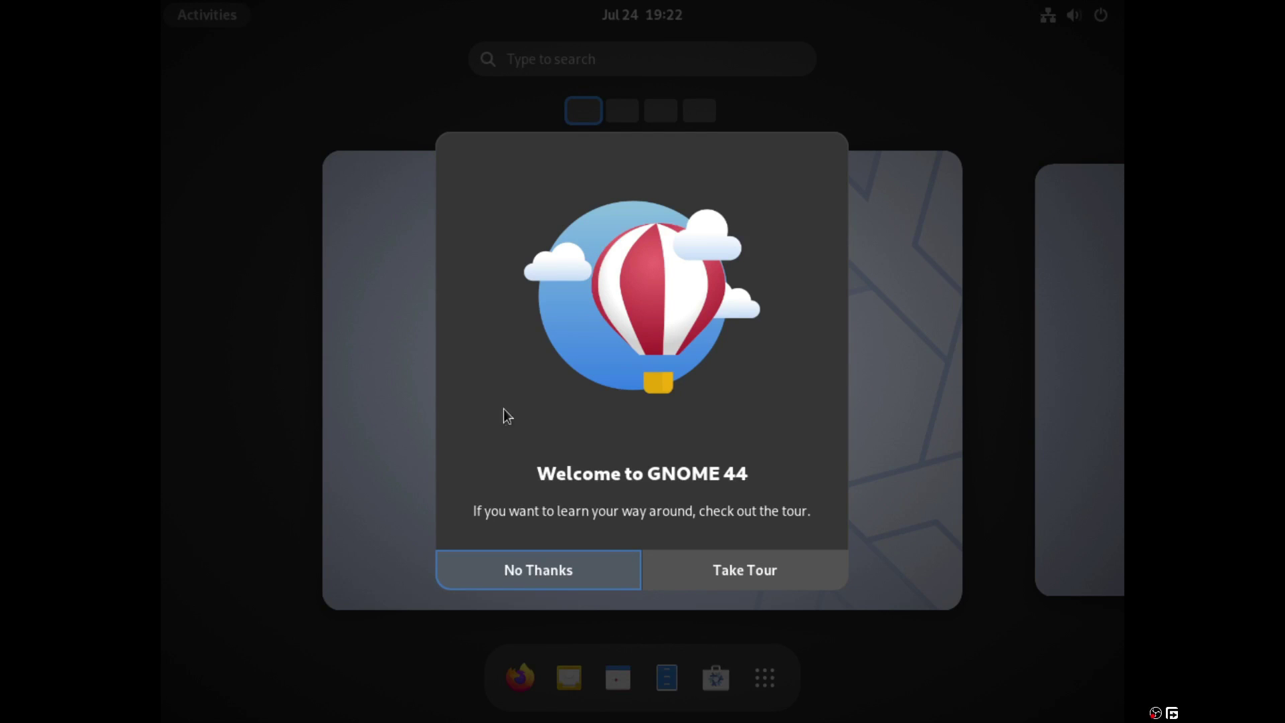
- Decline the GNOME welcome tour and launch Settings by searching 'se' in Activities
click(597, 574)
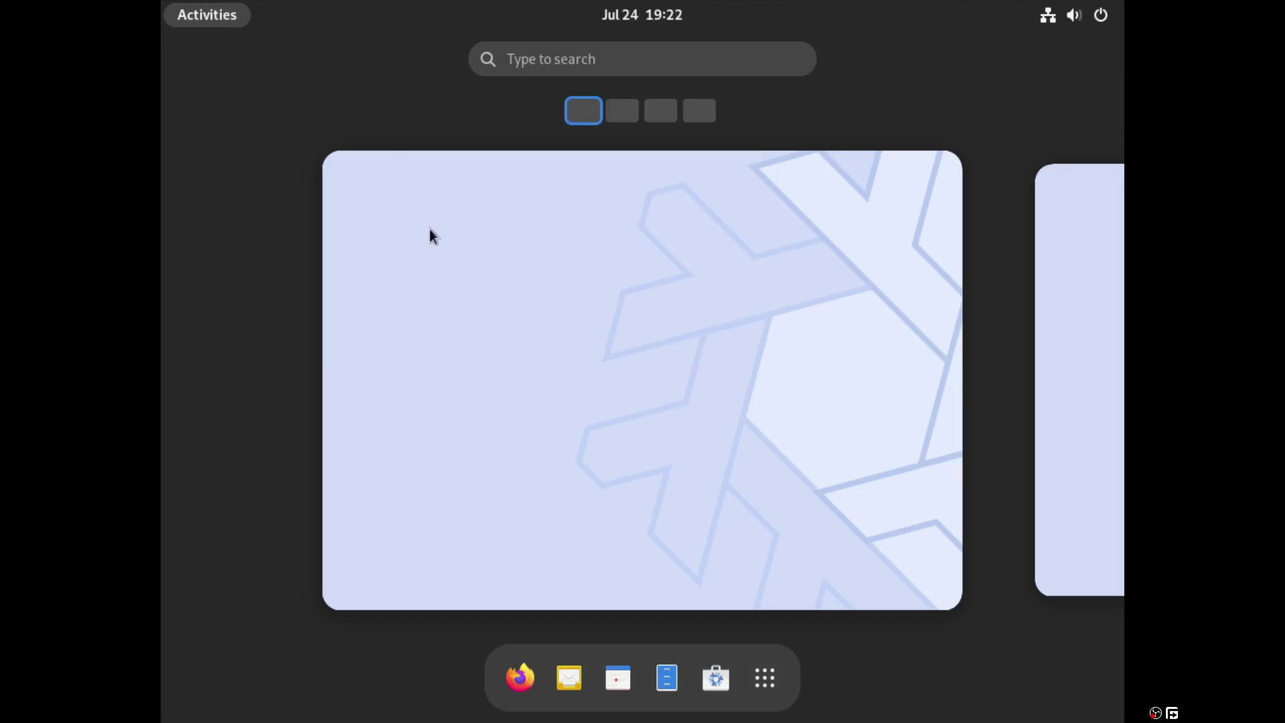
click(215, 18)
click(215, 18)
text(sy)
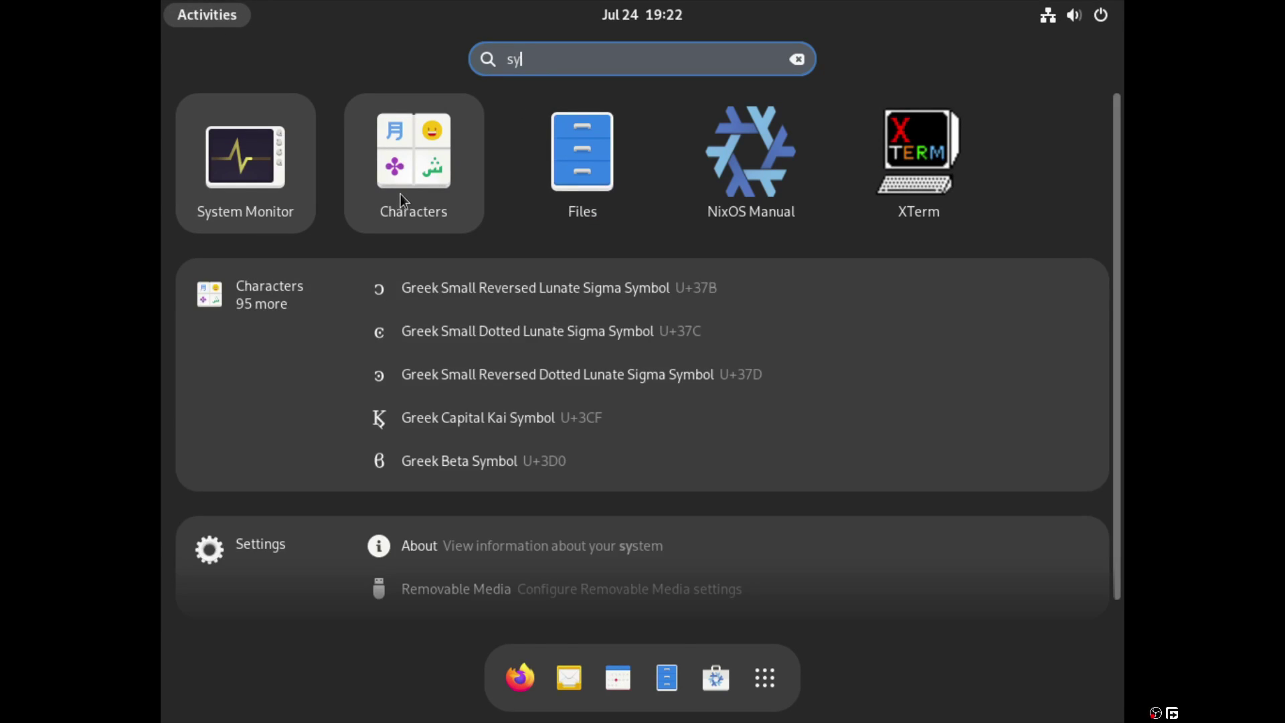
key(BackSpace)
text(e)
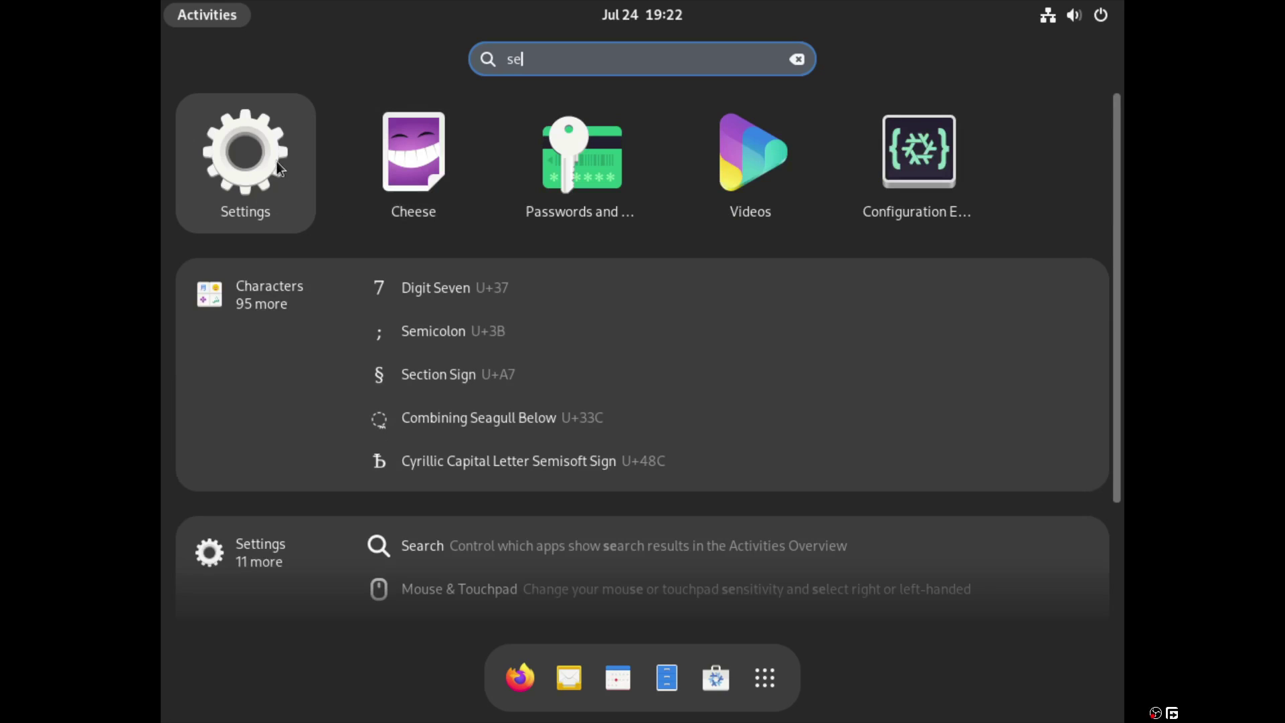
click(278, 163)
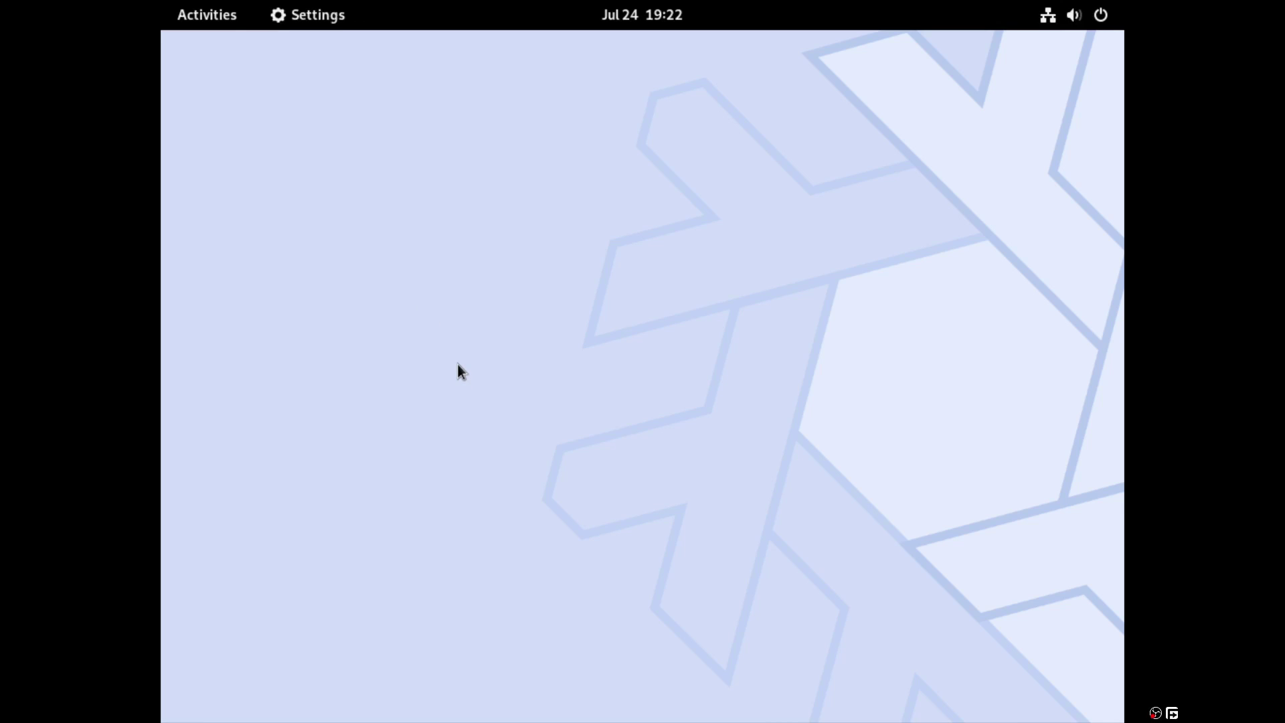
- Review the system information on the About page
scroll(318, 529, down, 5)
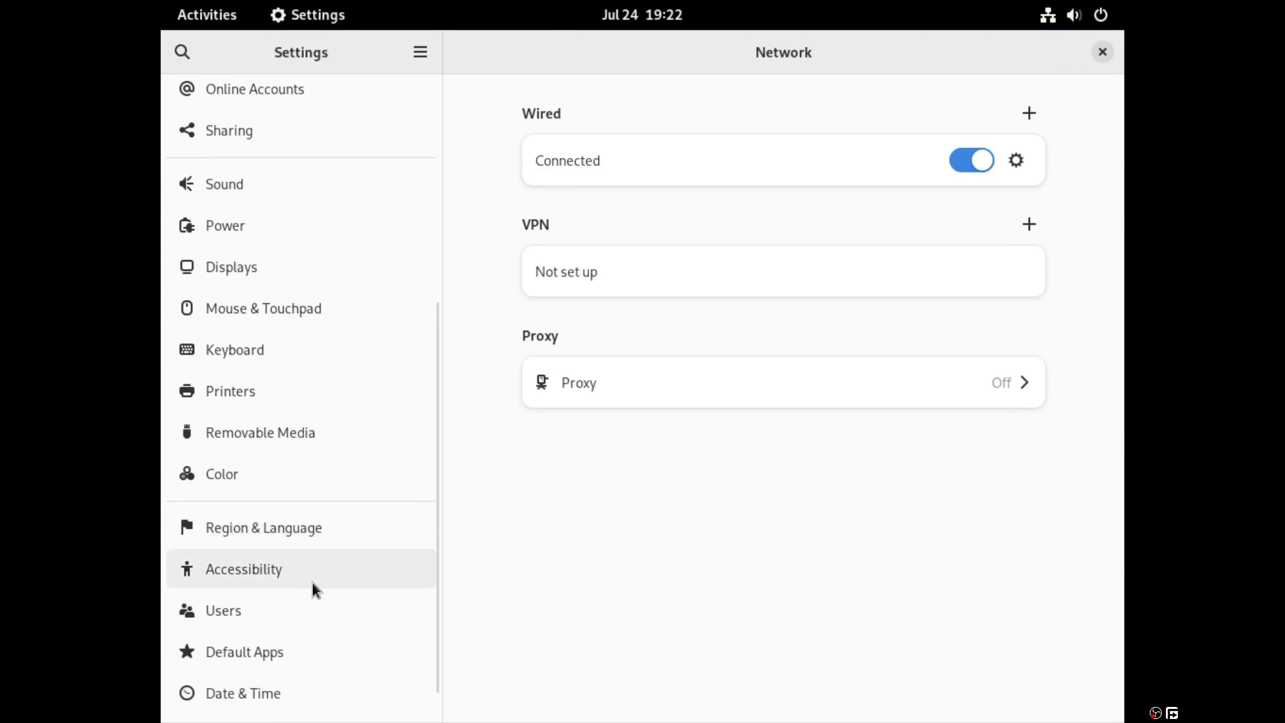
scroll(315, 588, down, 1)
click(299, 703)
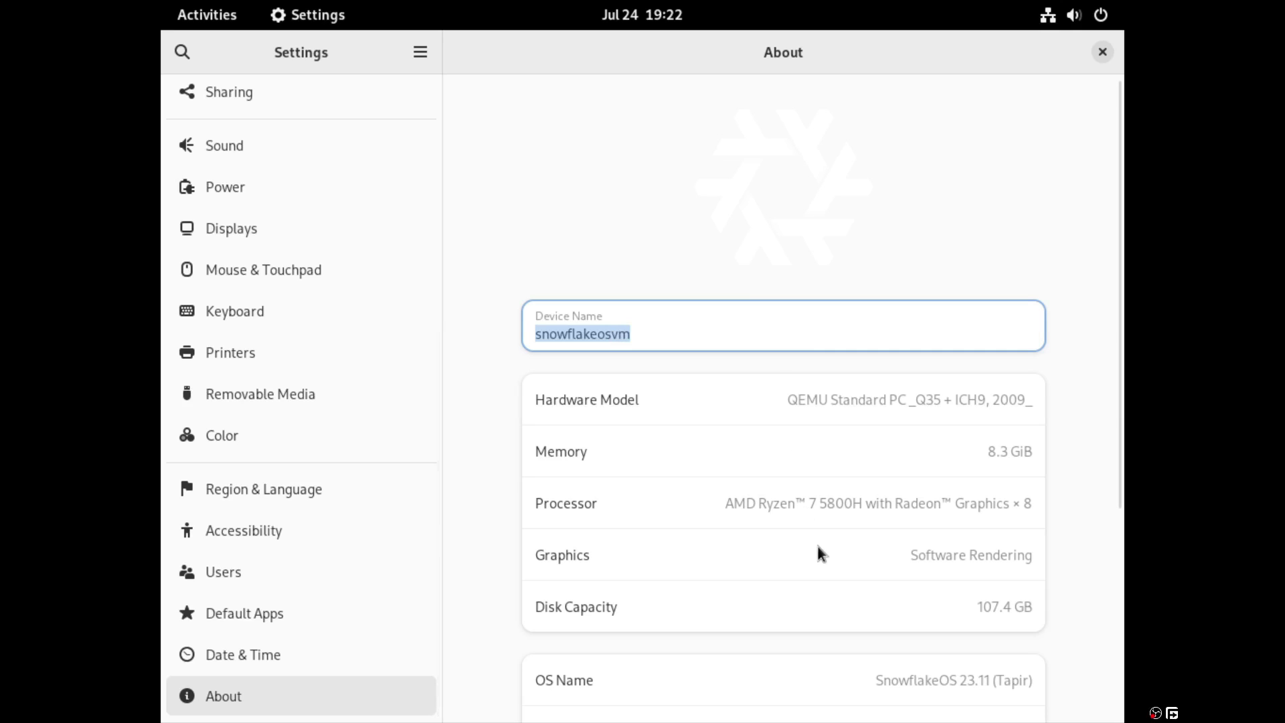
scroll(822, 551, down, 3)
scroll(823, 550, down, 2)
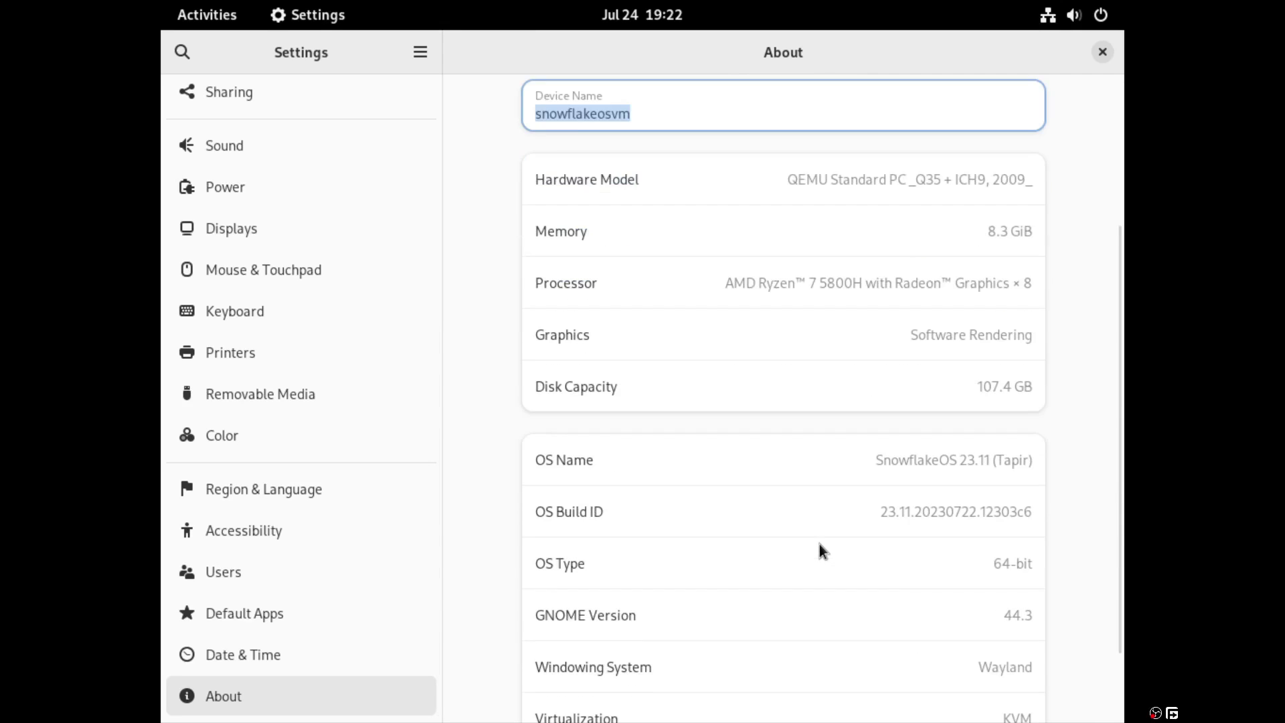
scroll(865, 512, down, 2)
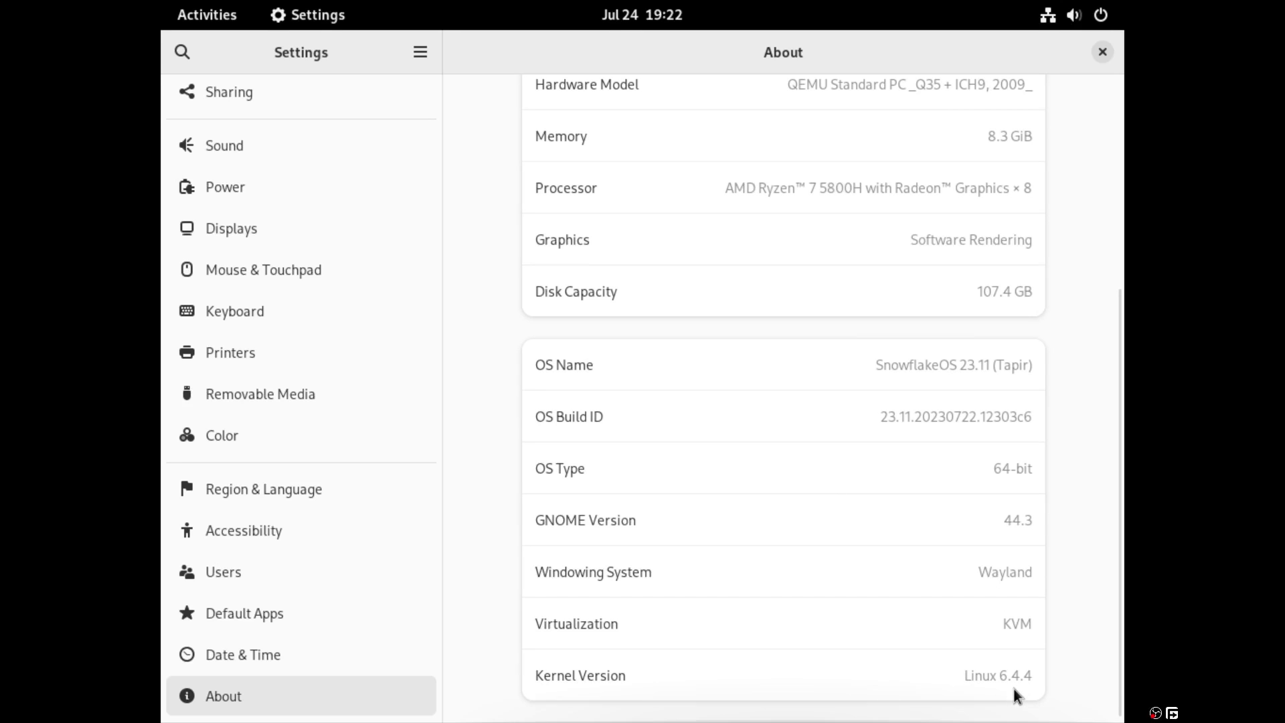
key(Tab)
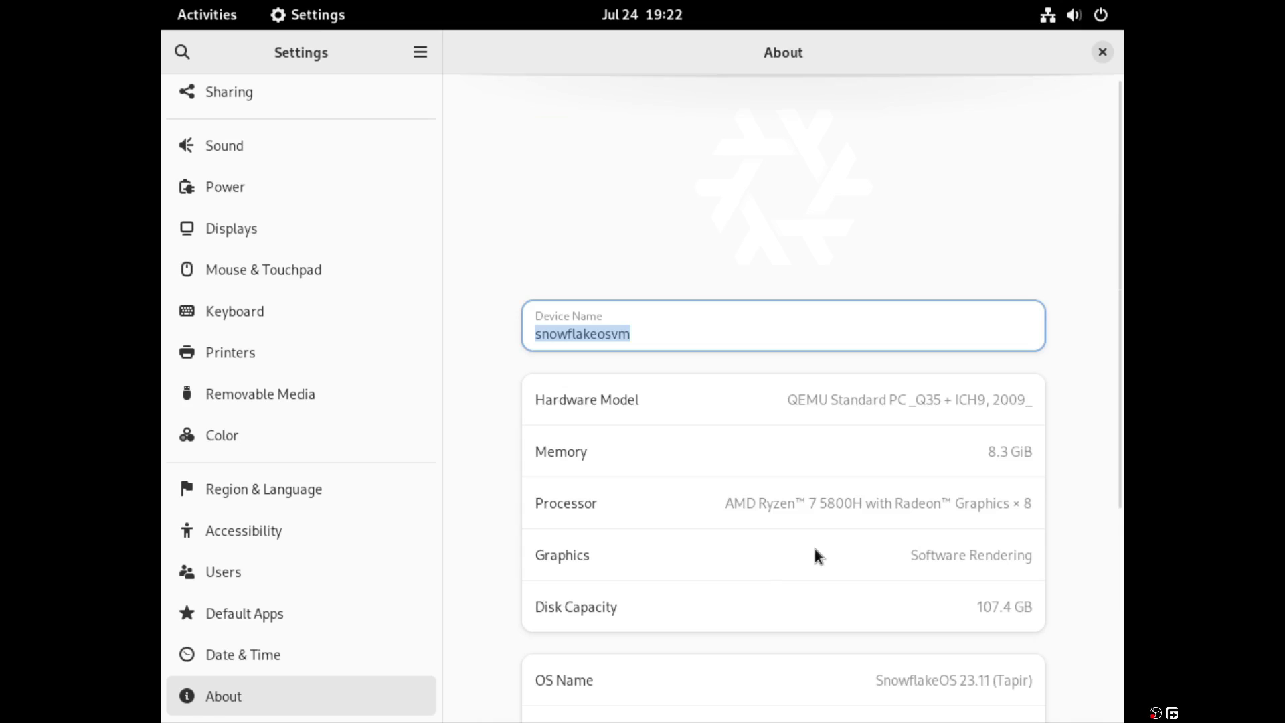
scroll(305, 210, up, 10)
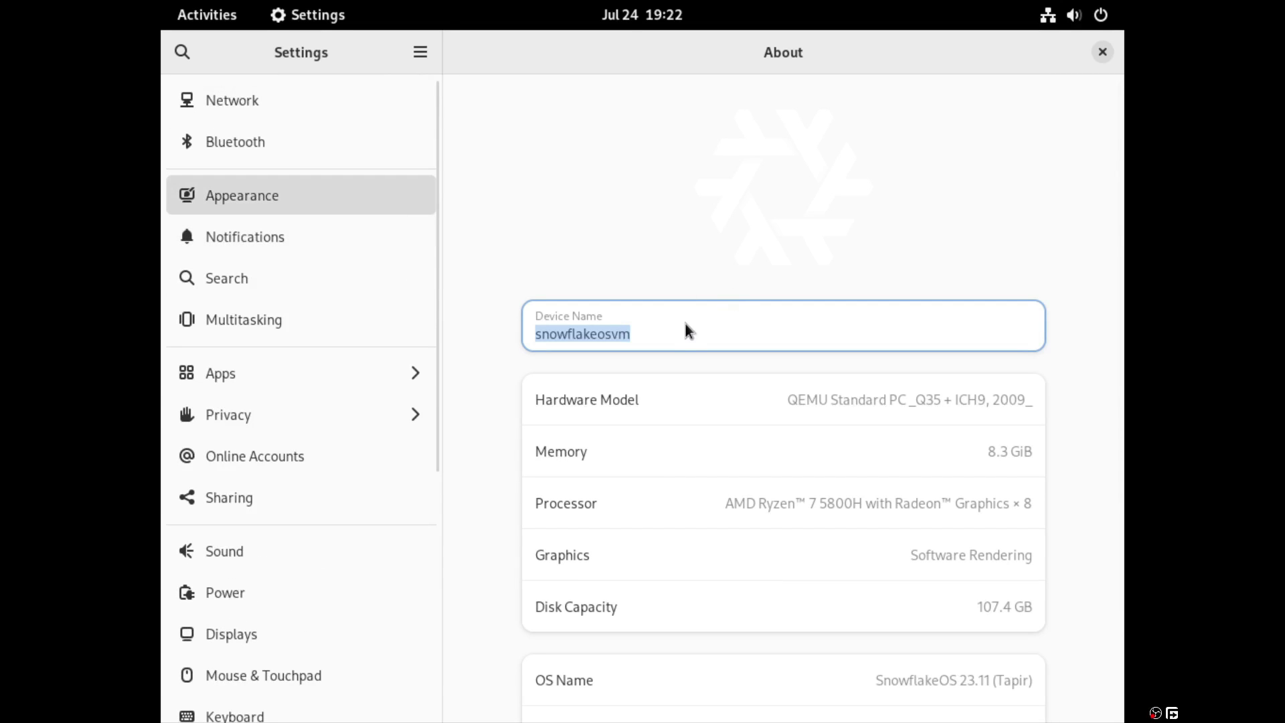
- Switch the Appearance style to Dark
click(321, 204)
click(840, 230)
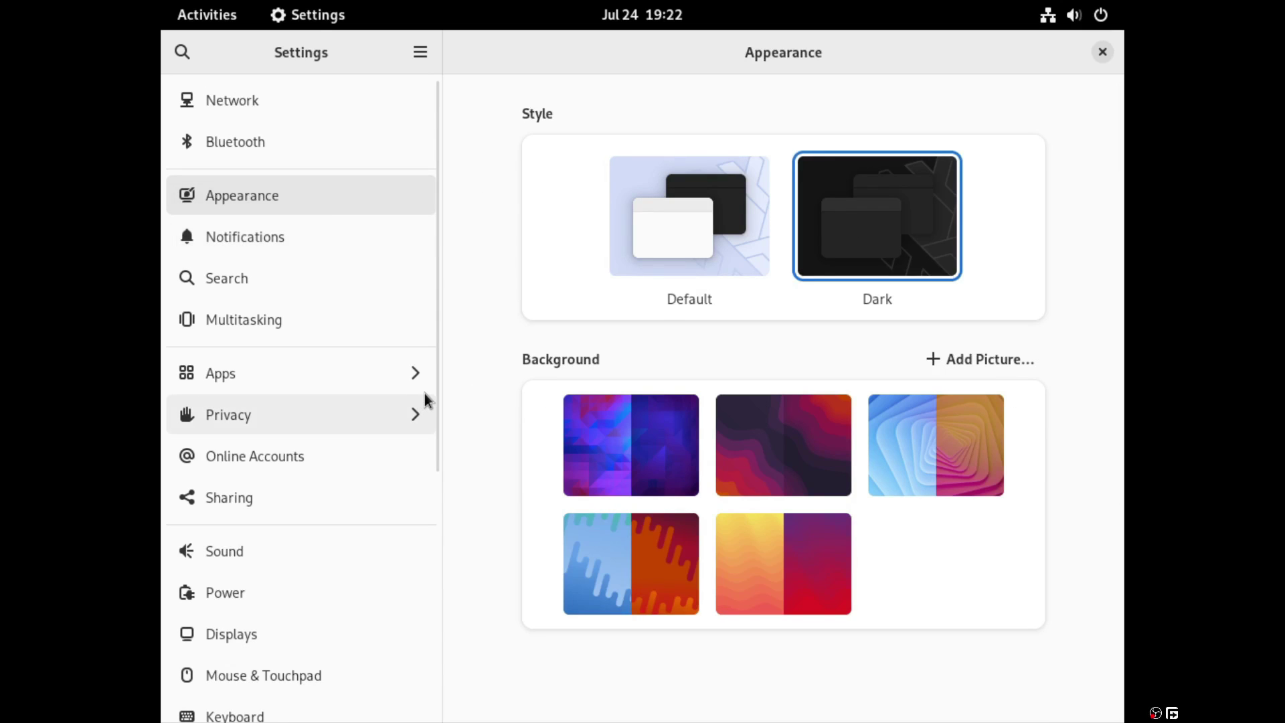
key(ctrl+q)
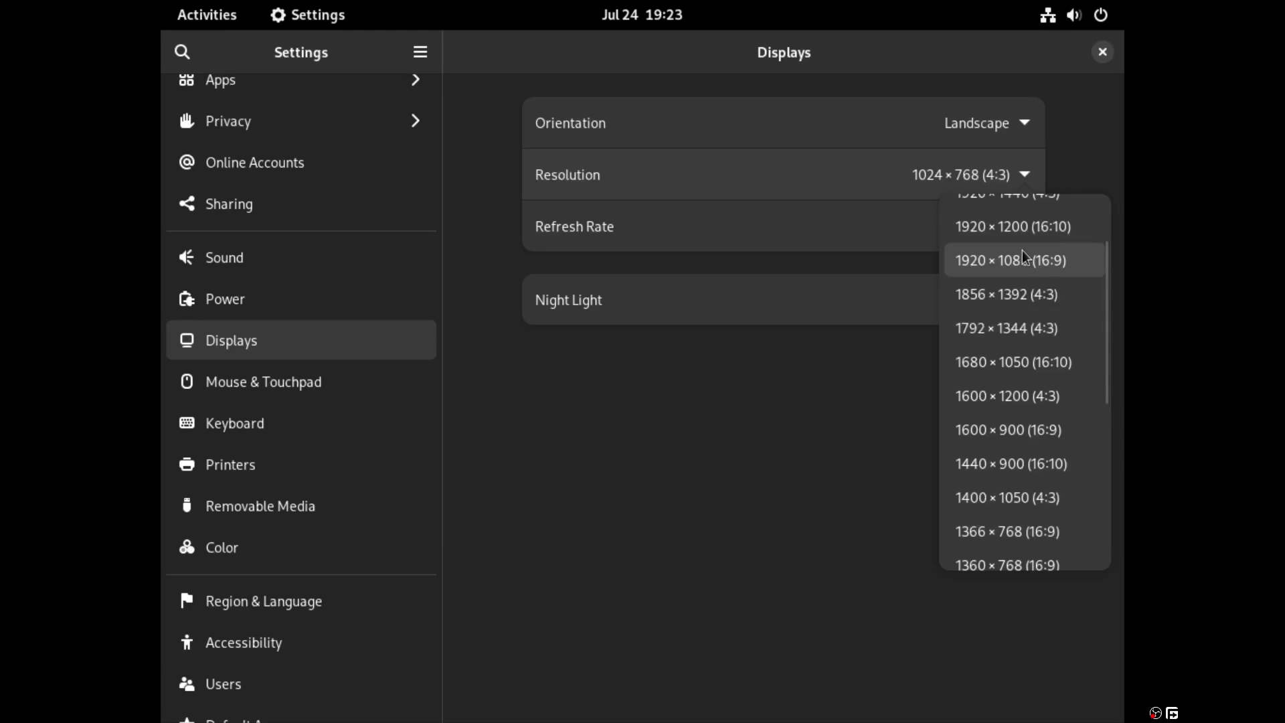
- Set the display resolution to 1920×1080, apply it and keep the changes
click(1018, 258)
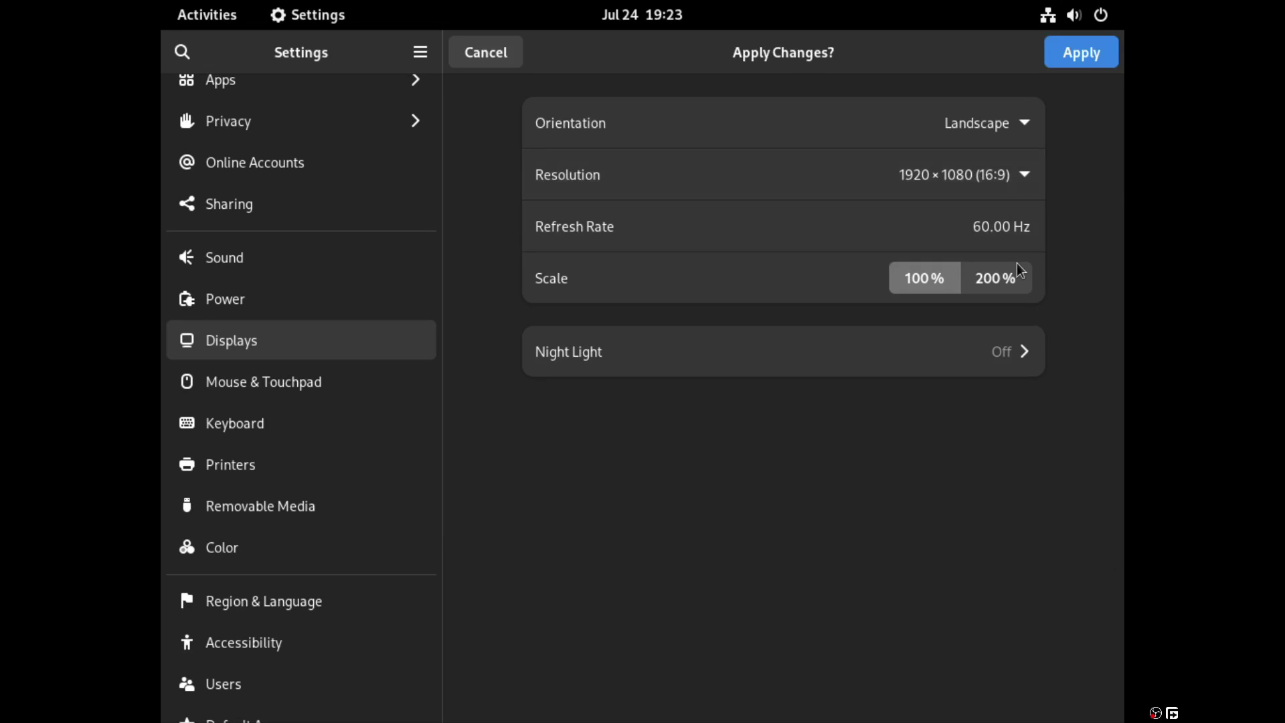
click(1072, 42)
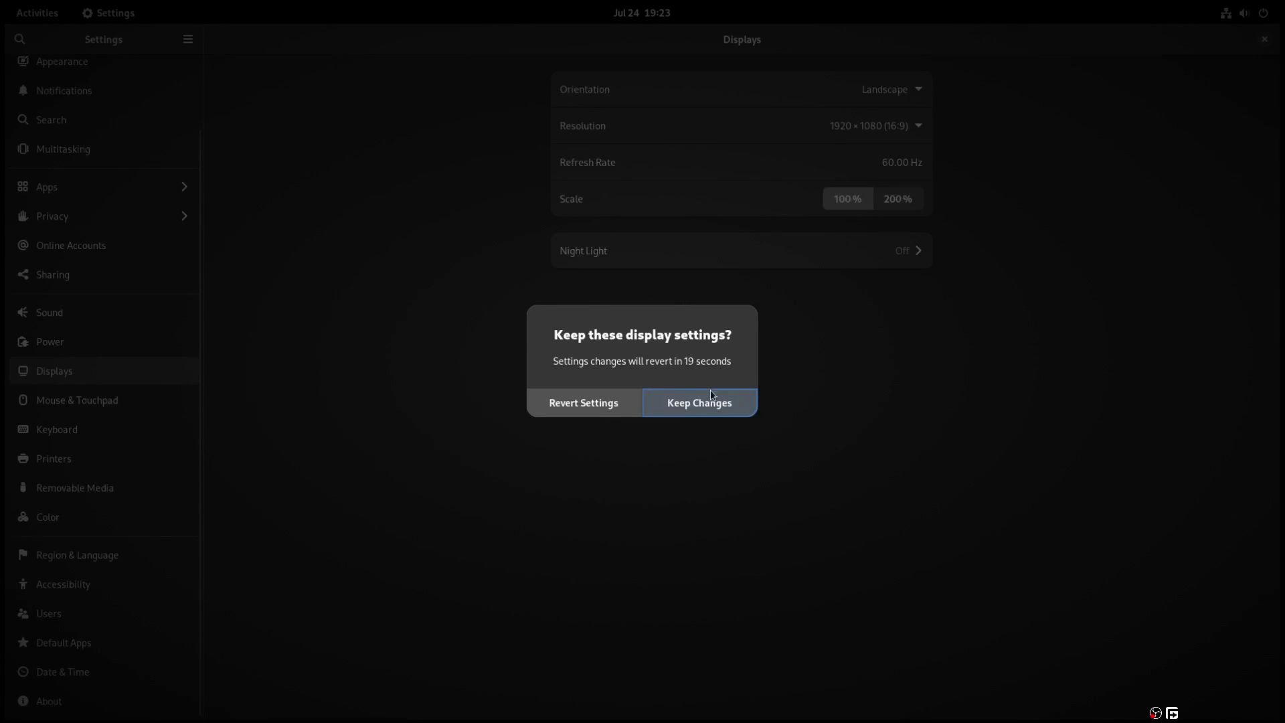
click(711, 396)
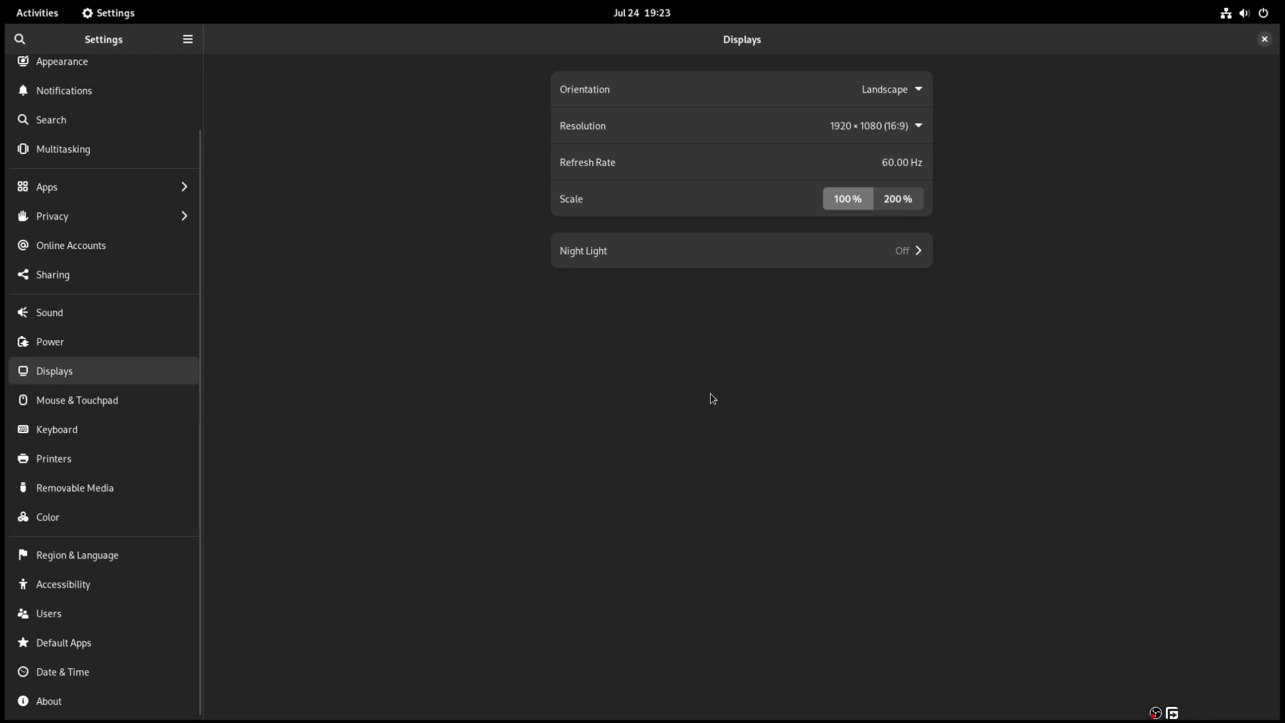
- Close Settings, browse the Utilities folder in the app grid, then launch Nix Software Center
click(1264, 39)
click(43, 19)
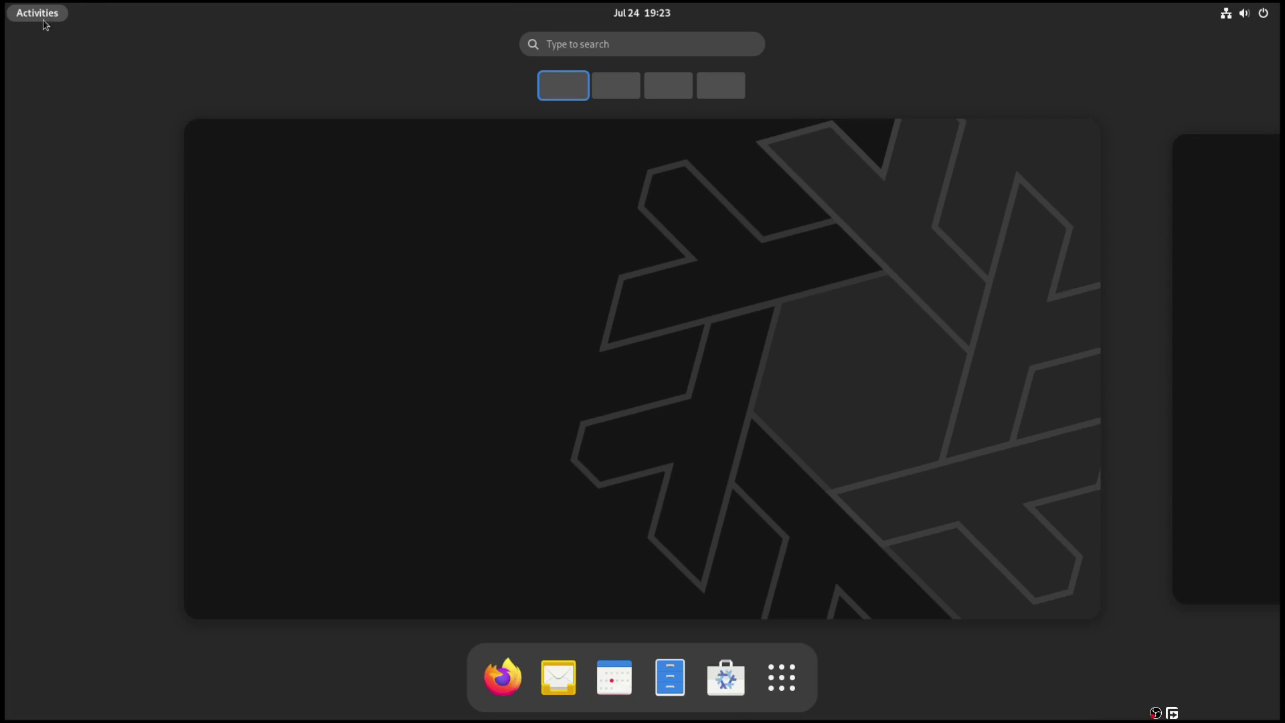
click(782, 677)
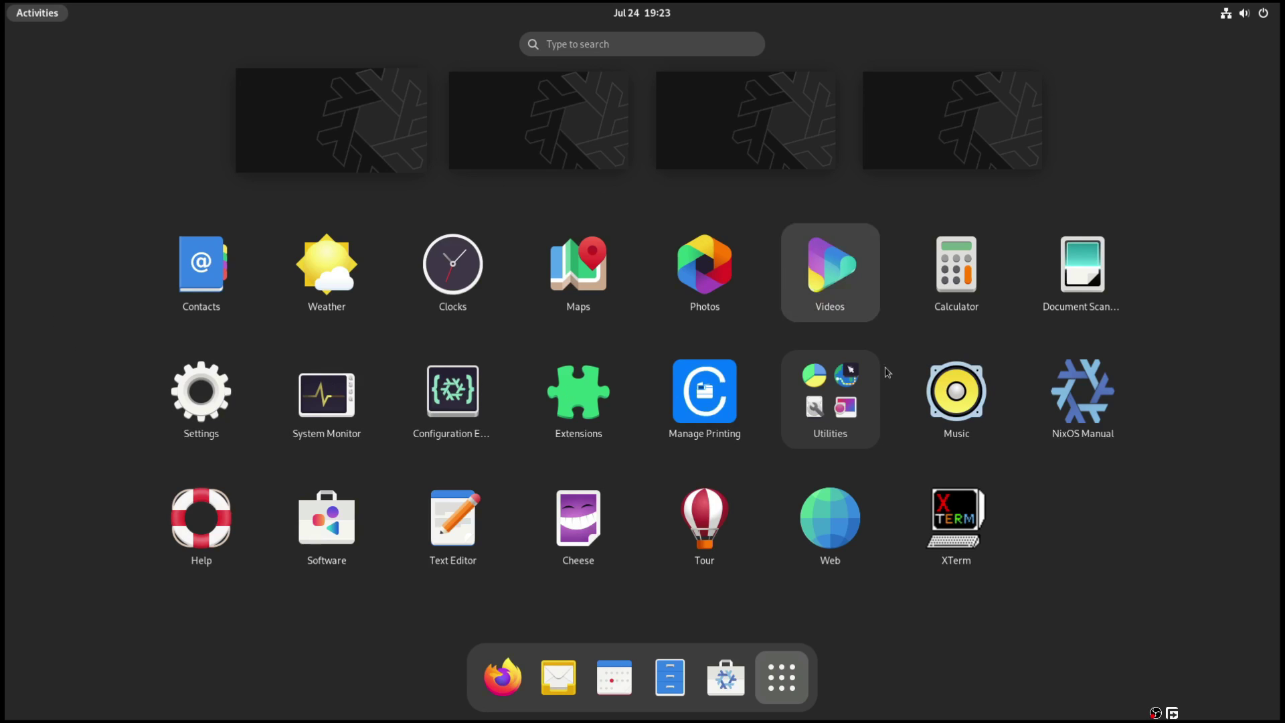
click(848, 419)
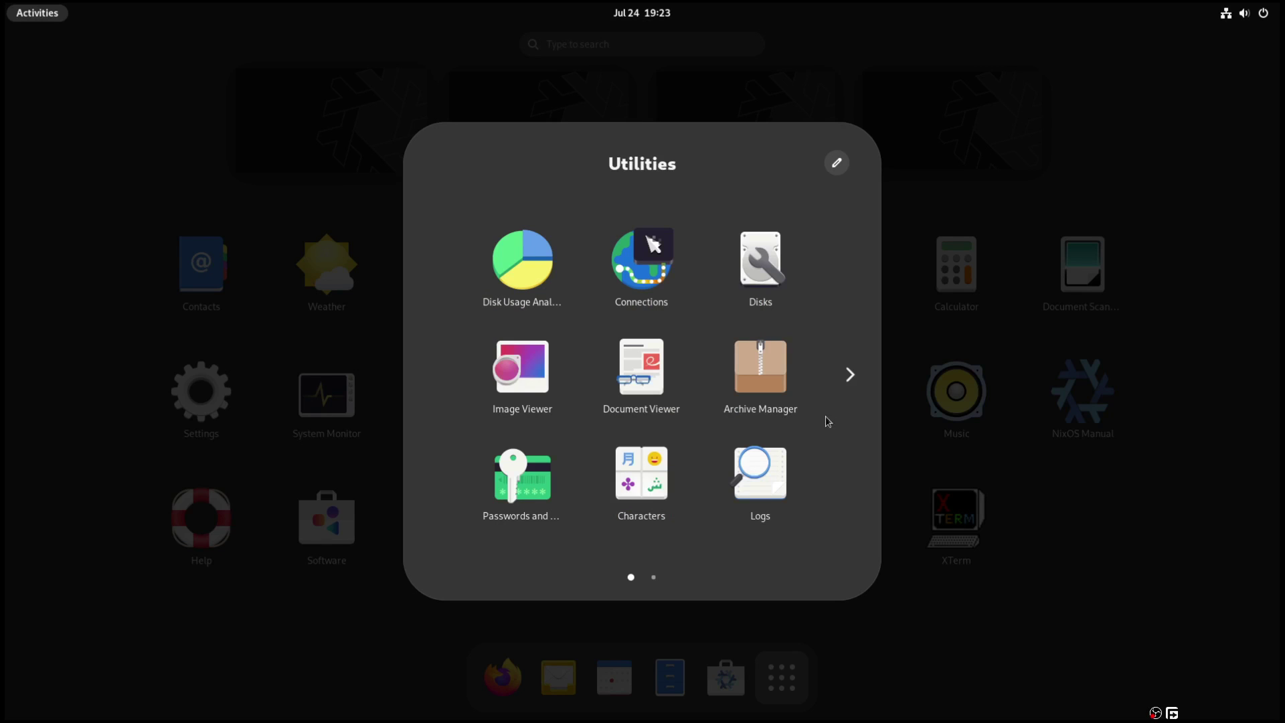
click(850, 374)
click(434, 374)
click(939, 132)
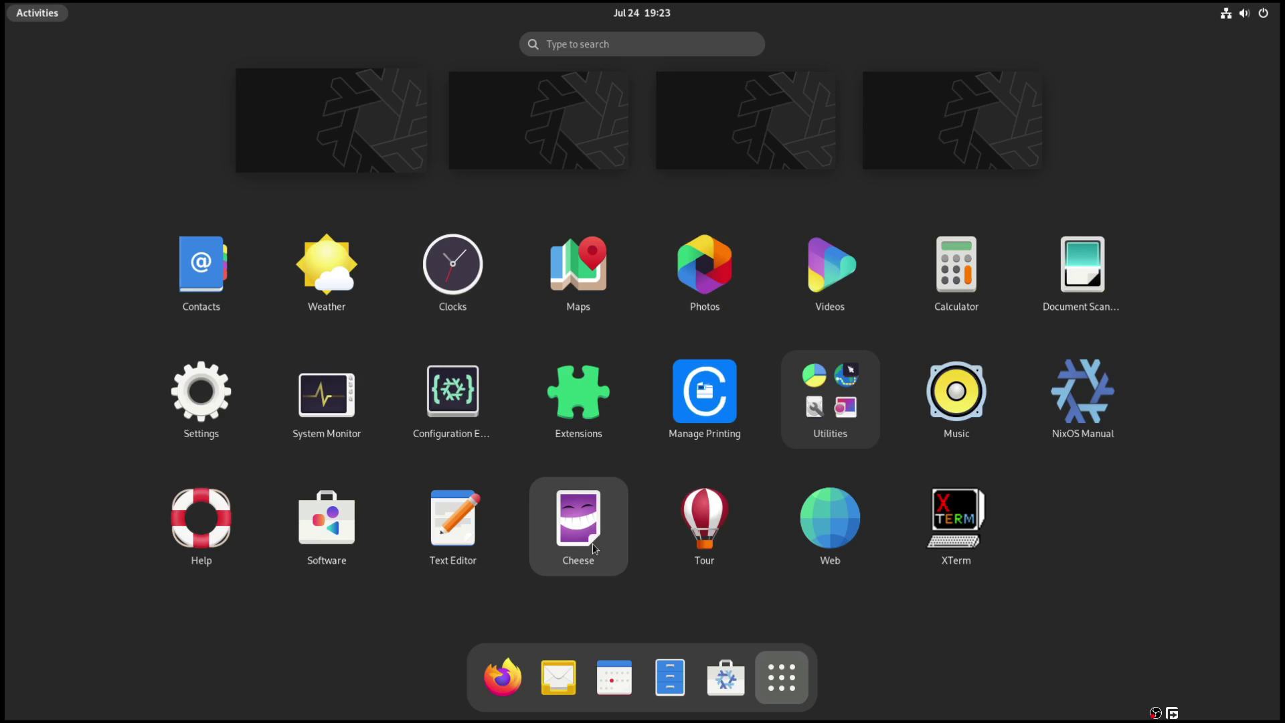
click(728, 668)
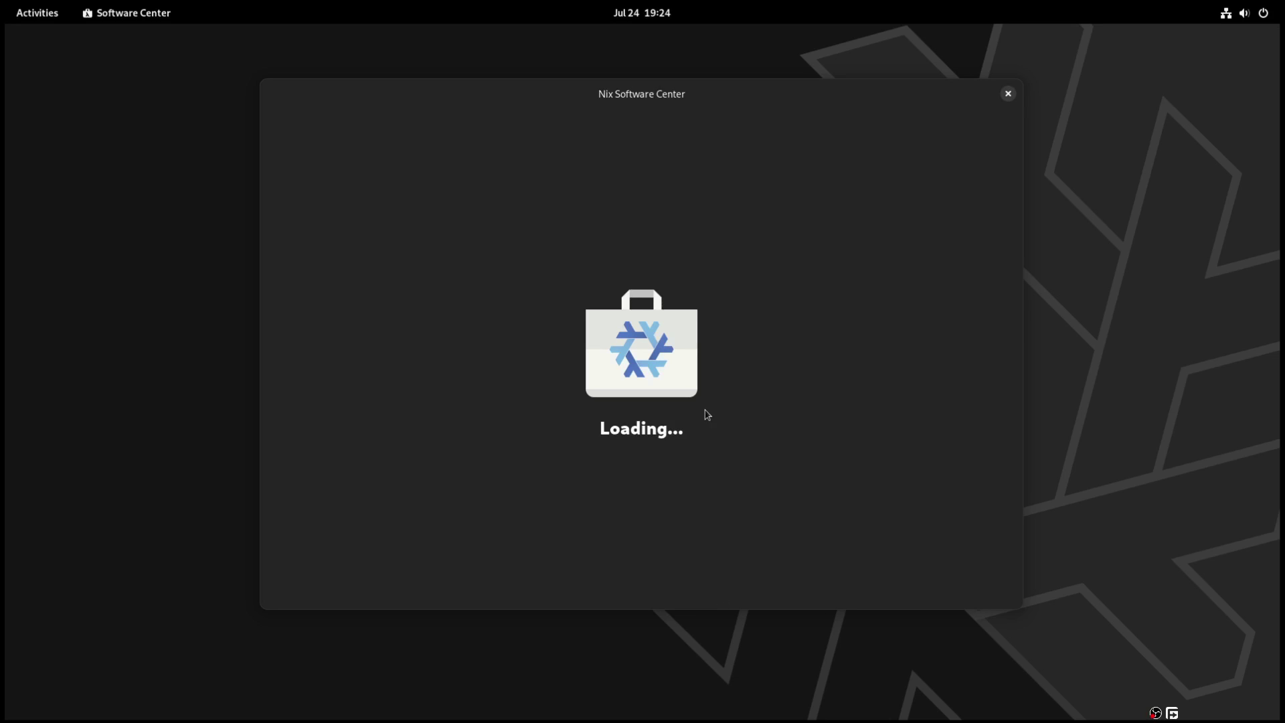
- Maximize Software Center and check its configuration.nix preference without changing it
double_click(915, 93)
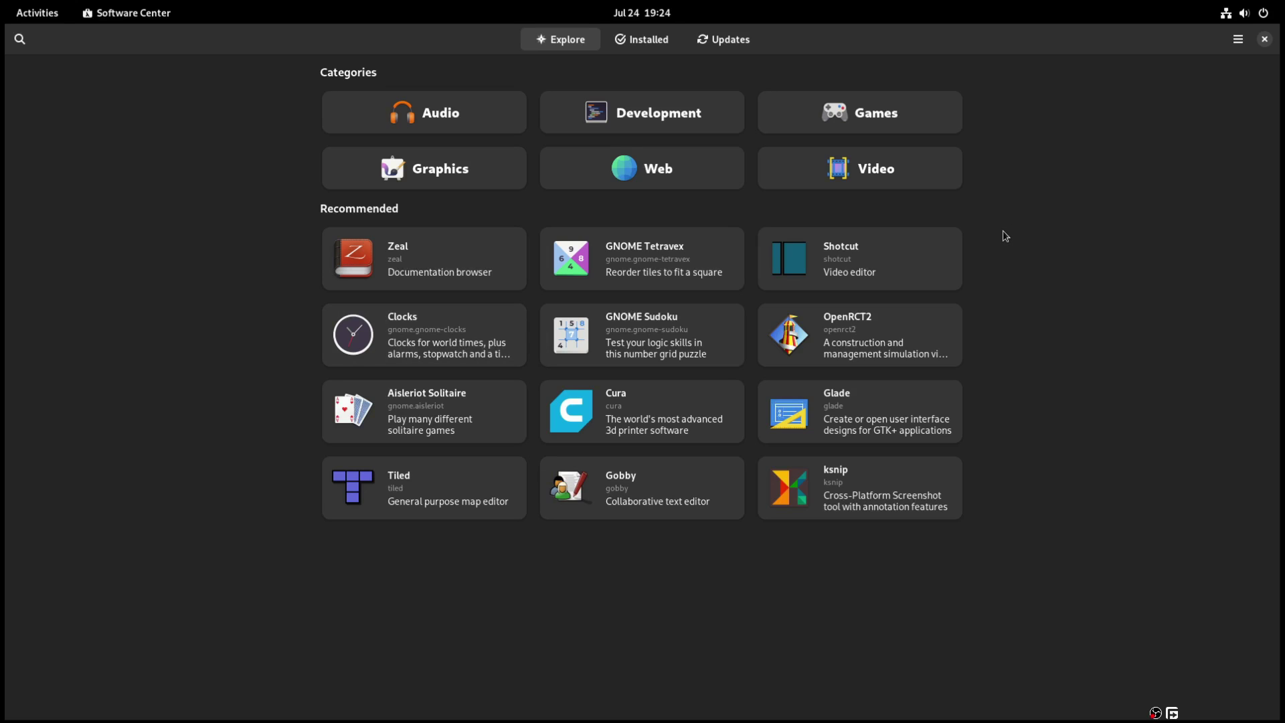
click(1239, 40)
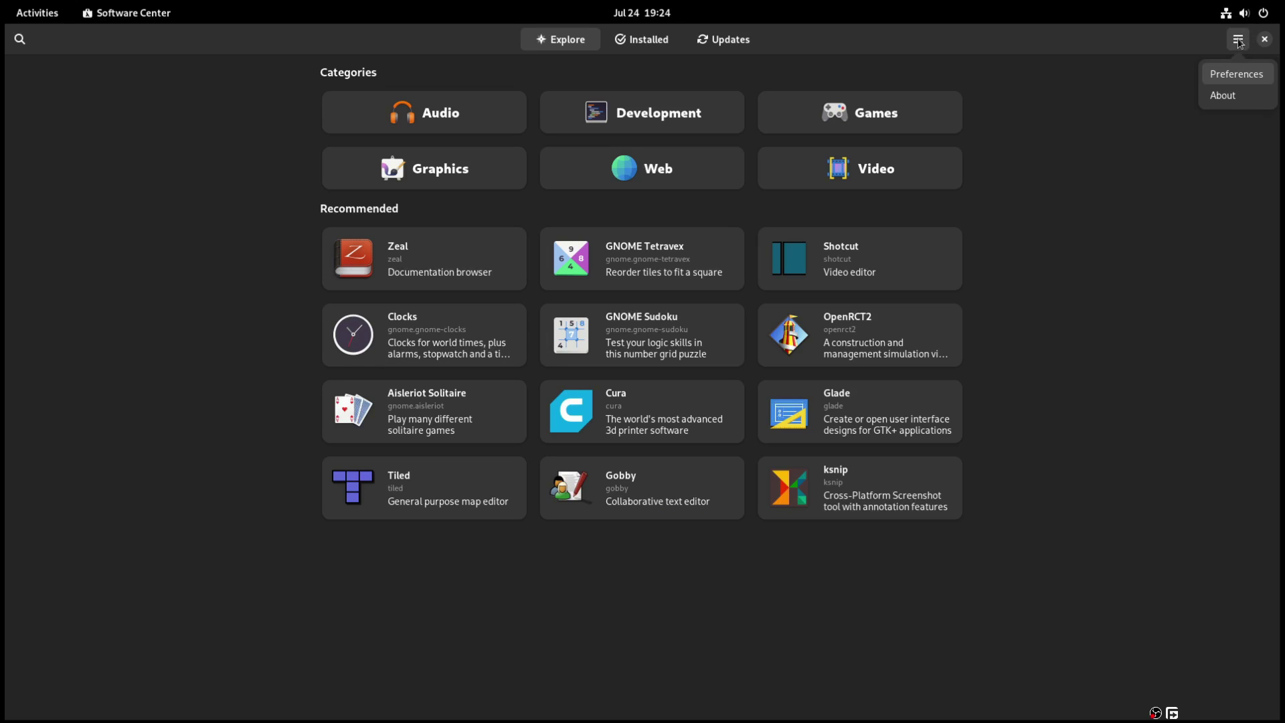
click(1231, 77)
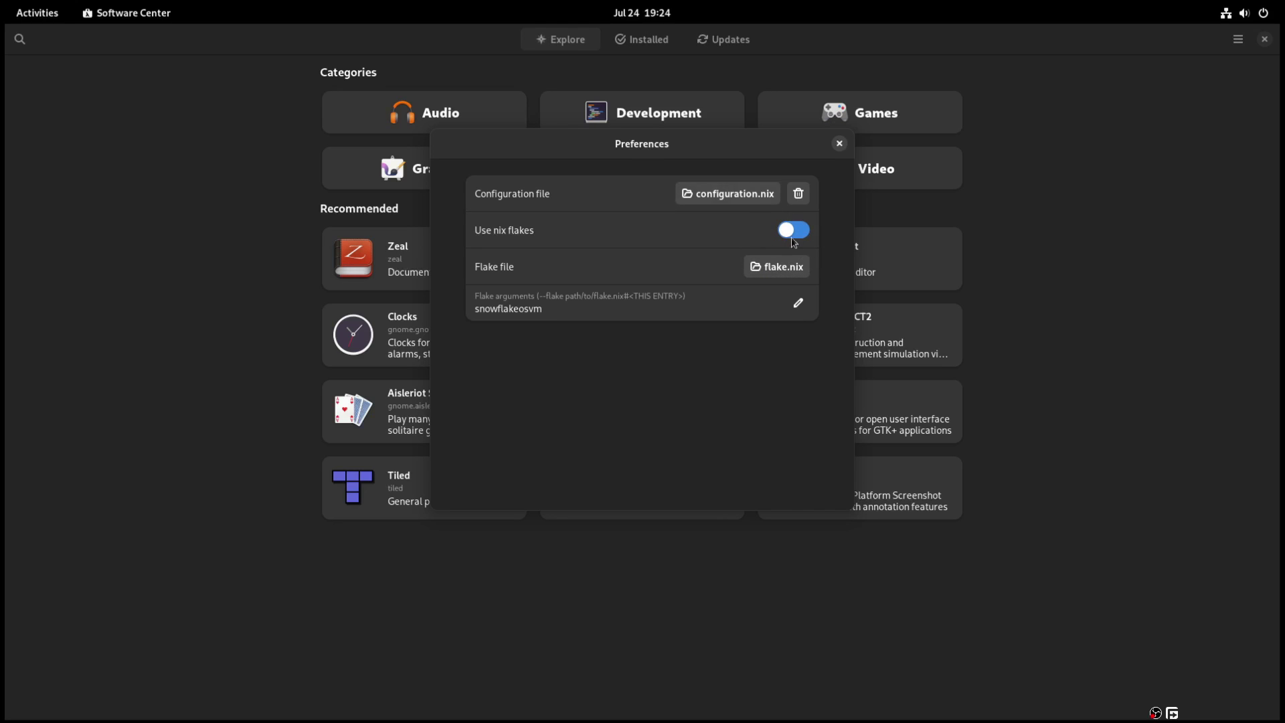
click(721, 199)
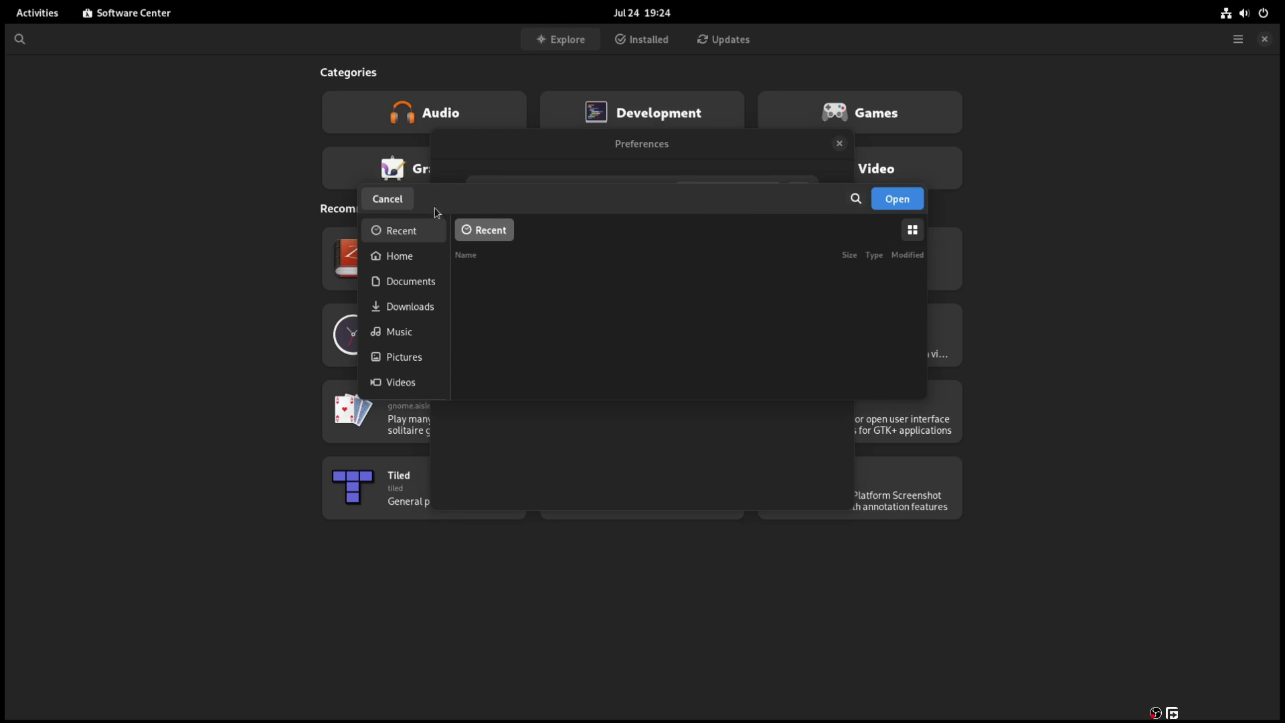
click(392, 200)
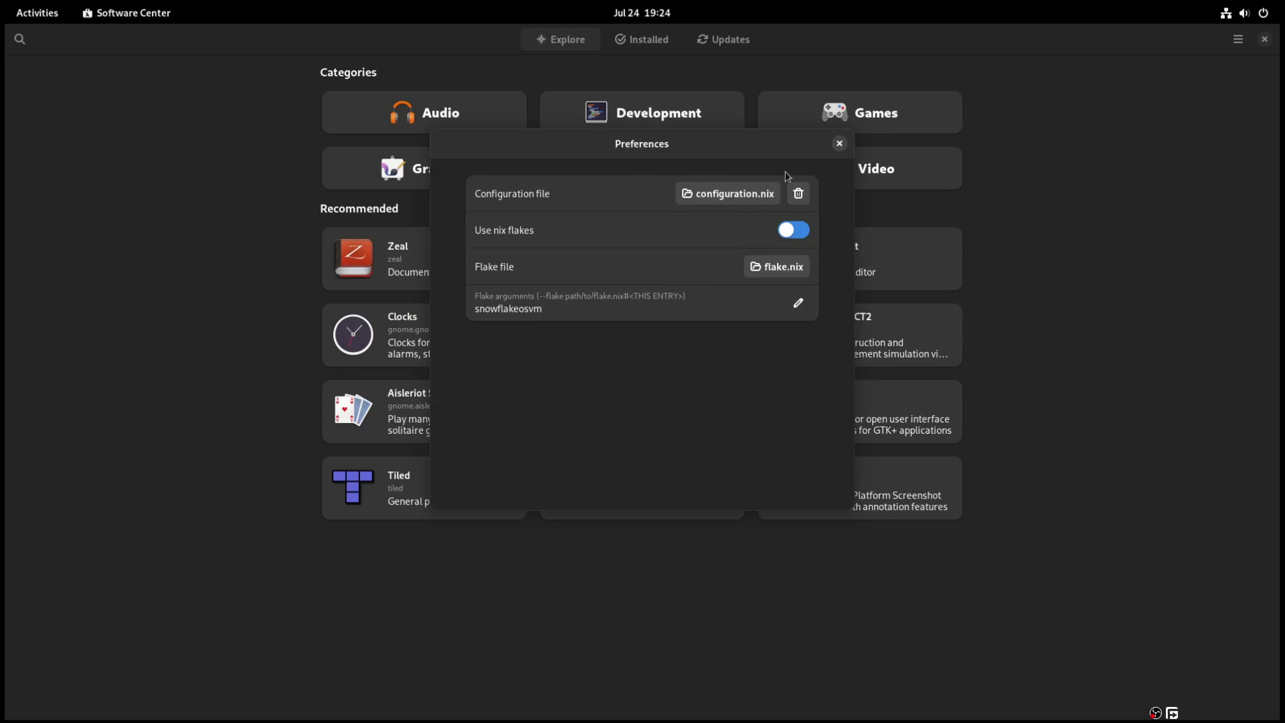
click(840, 144)
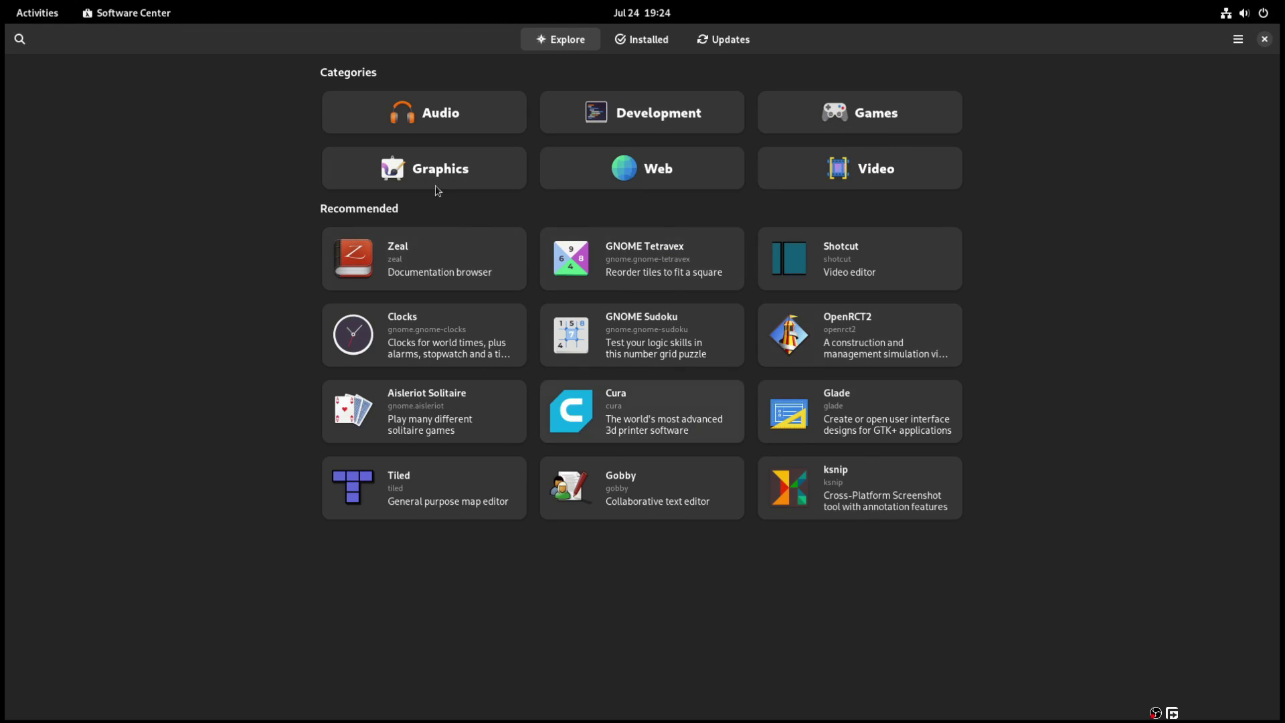
- Open Amarok from the Audio category and set its install target to System (configuration.nix)
click(437, 125)
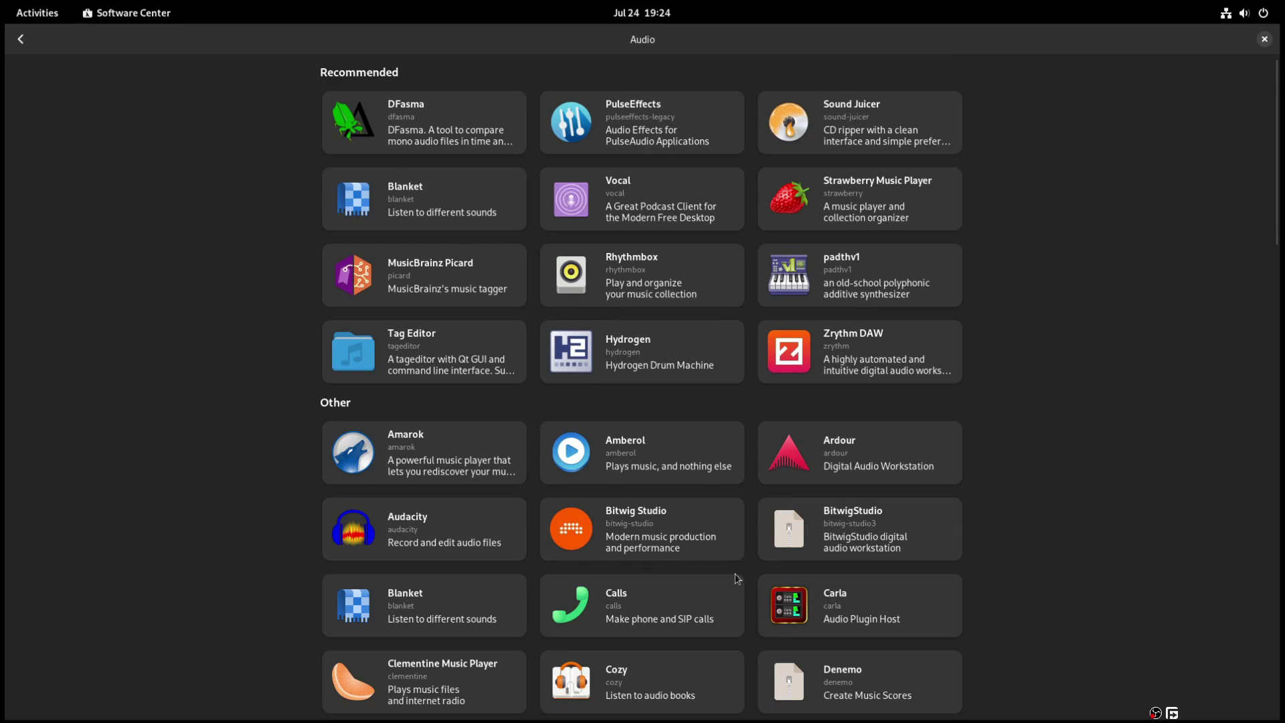
click(440, 450)
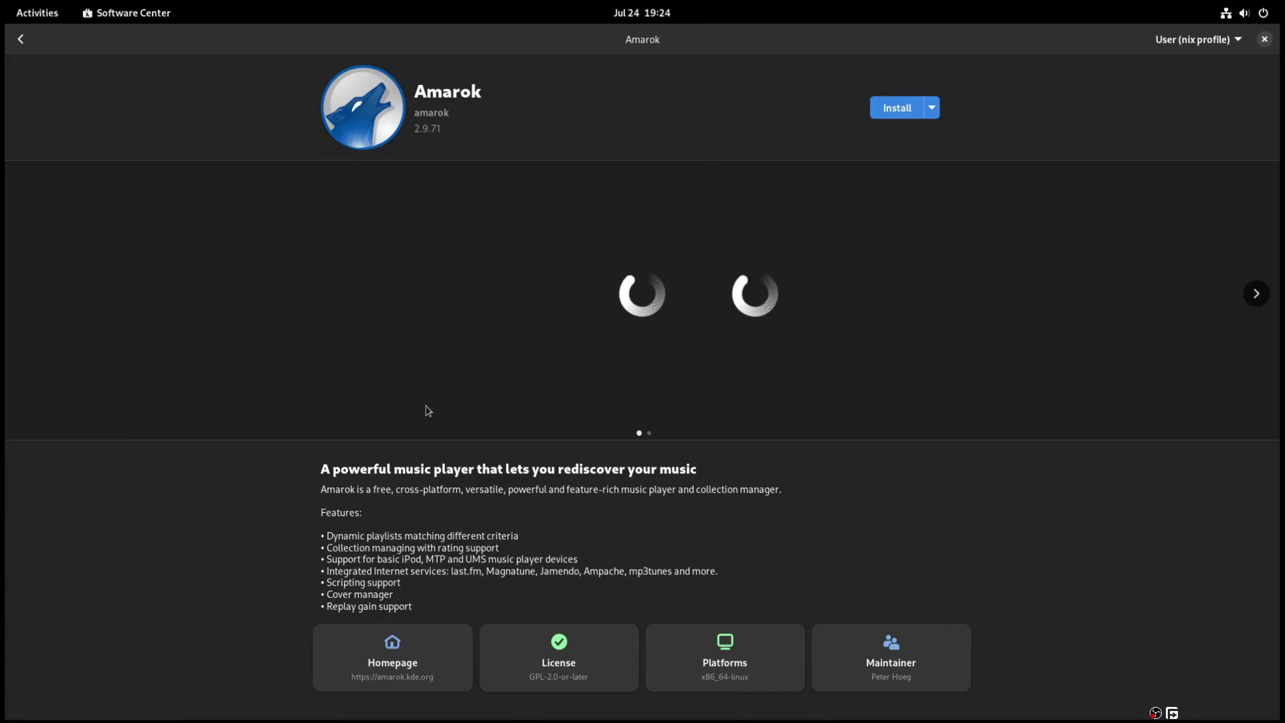
click(1193, 38)
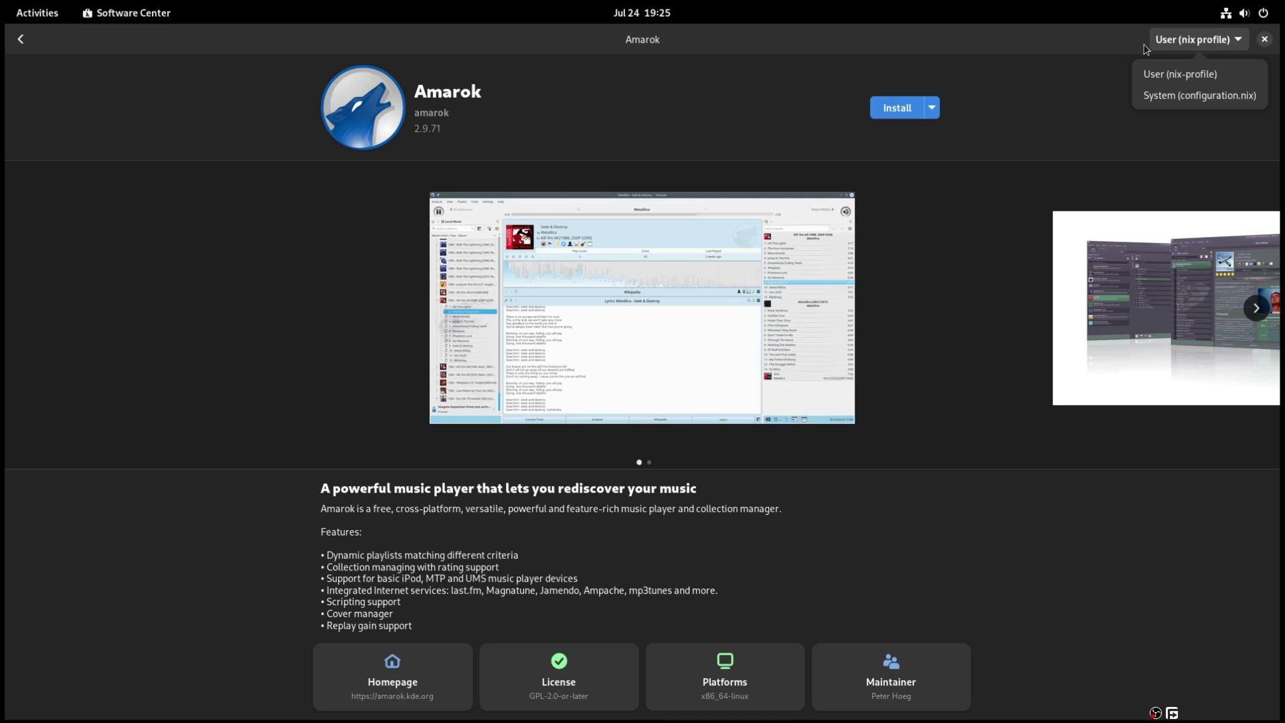
click(1106, 48)
click(1180, 40)
click(1108, 151)
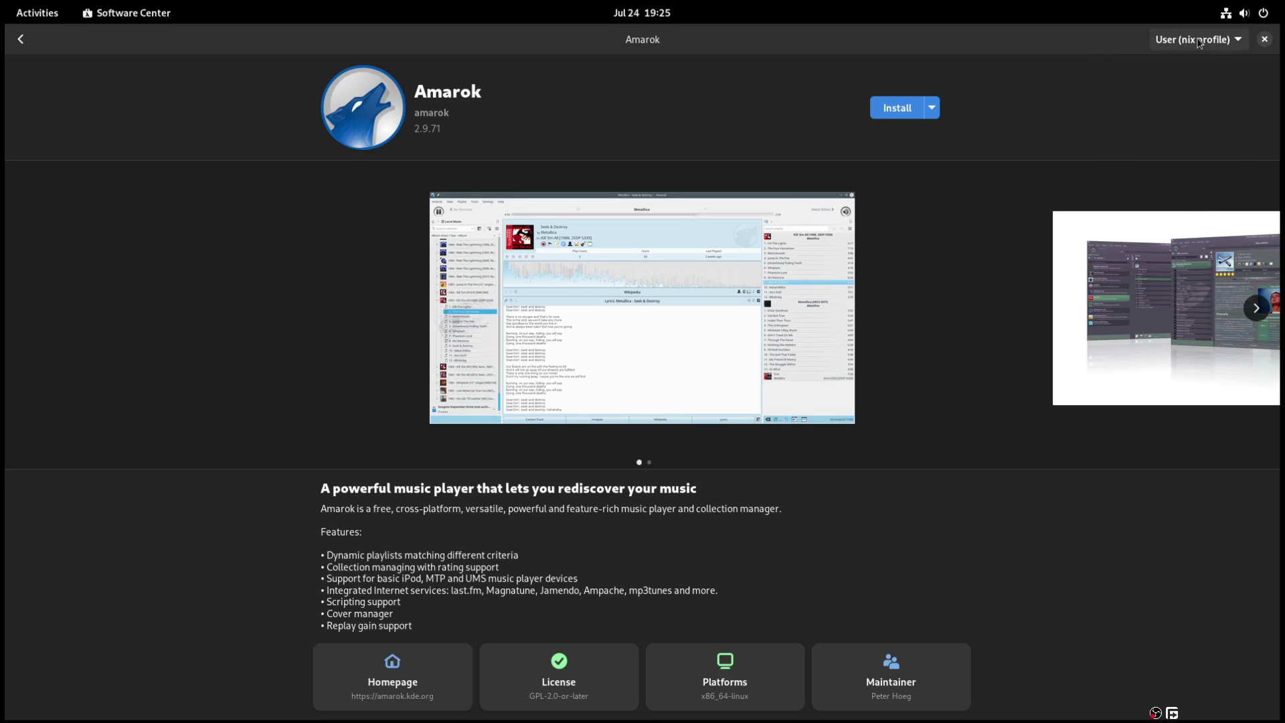
click(1200, 40)
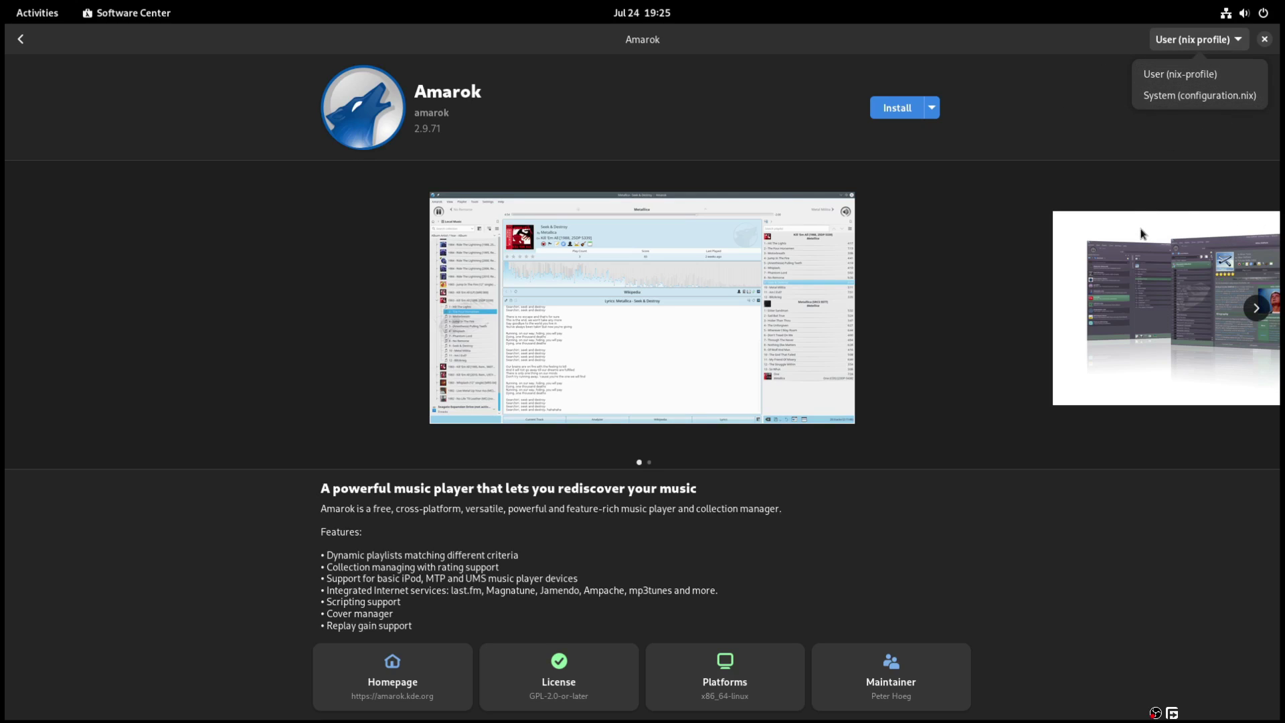
click(1123, 181)
click(1168, 46)
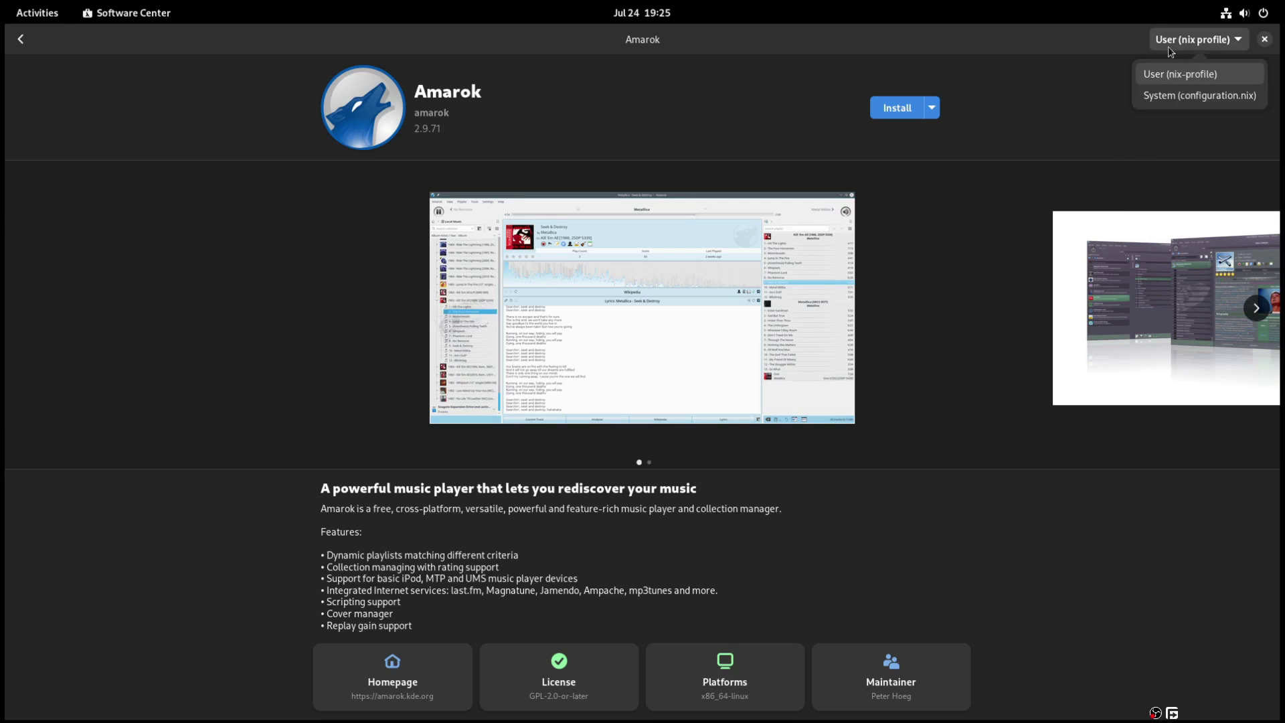
click(1124, 175)
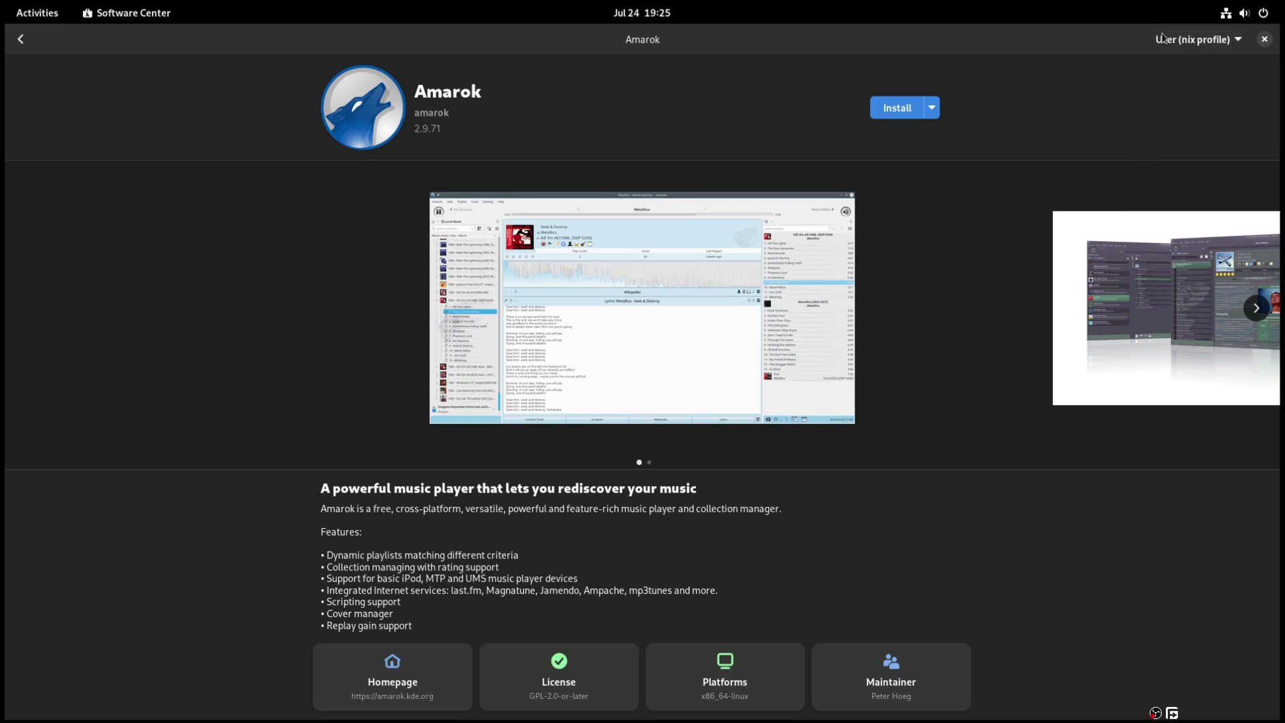
click(1178, 38)
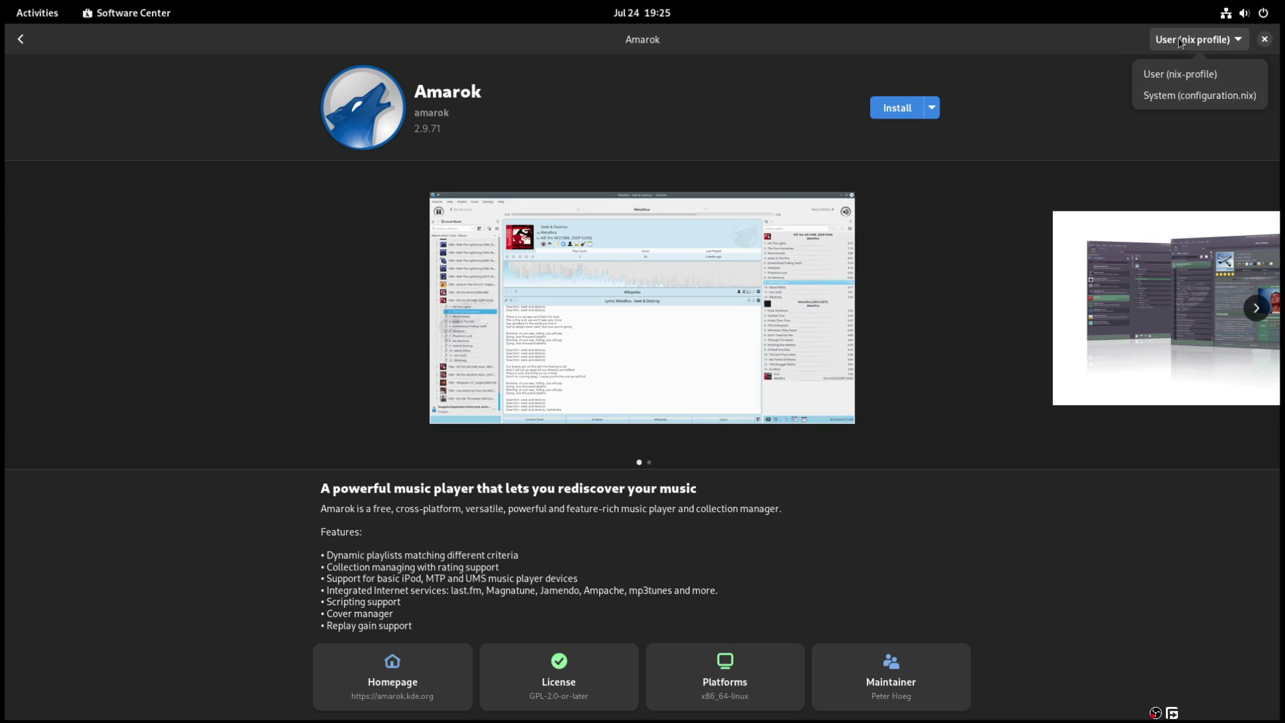
click(1173, 100)
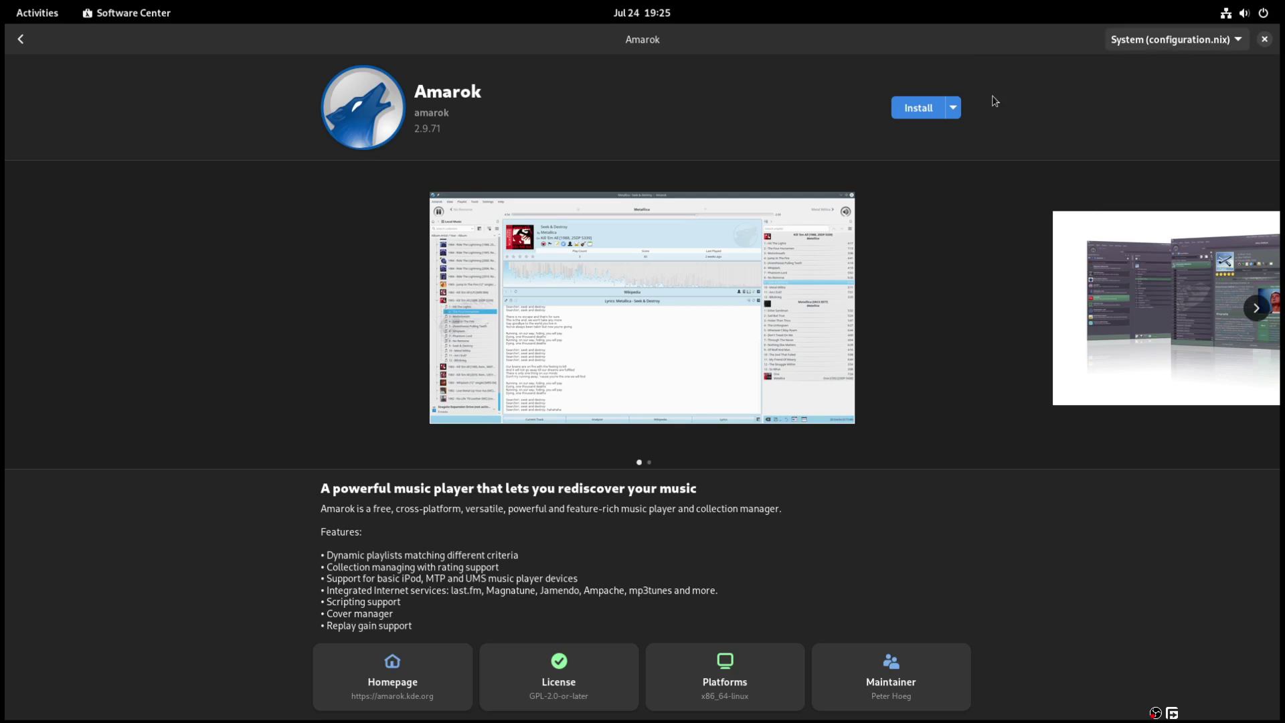
- Look at Amarok's alternative run options
click(953, 108)
click(911, 137)
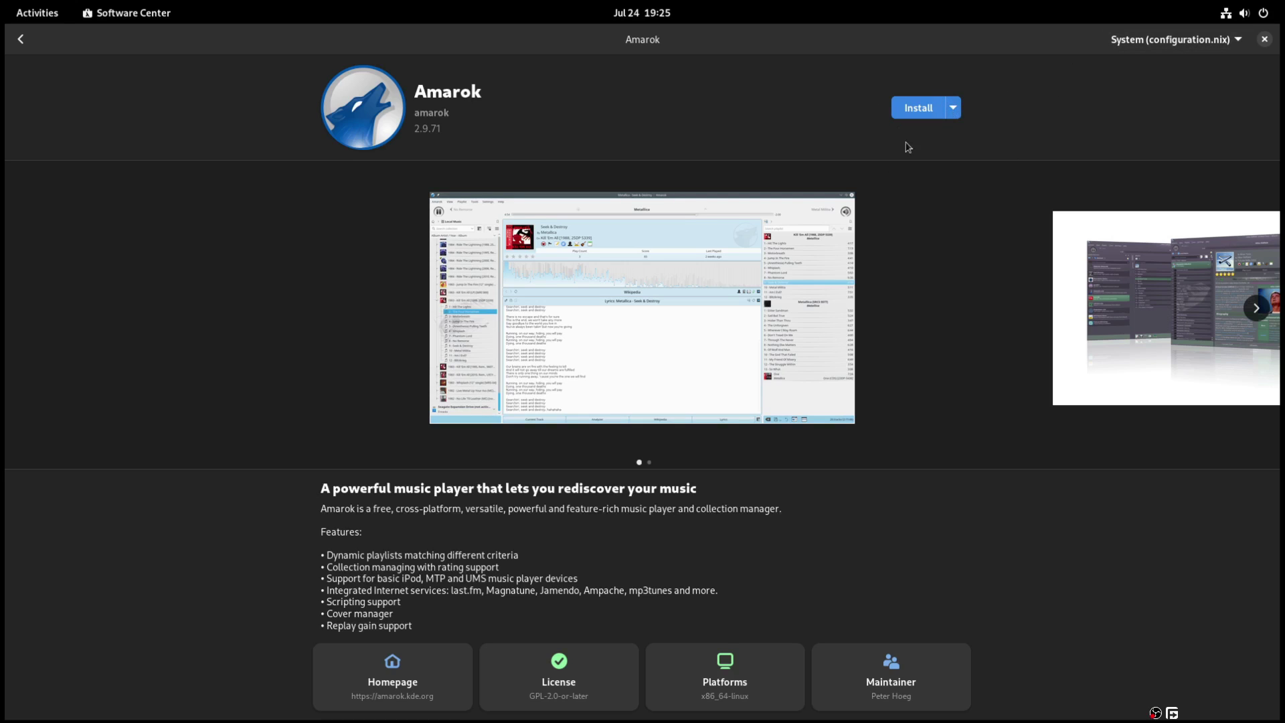
click(953, 107)
- Install Amarok system-wide, authenticating with the account password, and let the build run
click(950, 111)
click(918, 111)
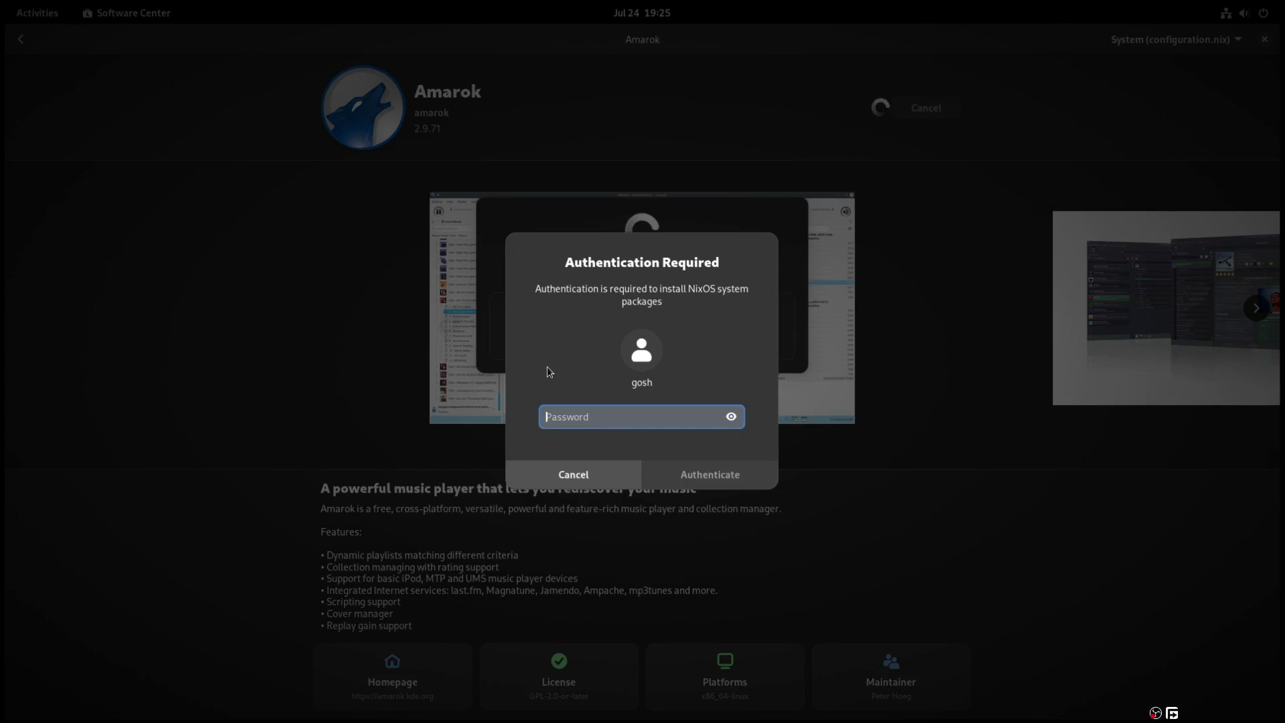
text(*****)
key(Return)
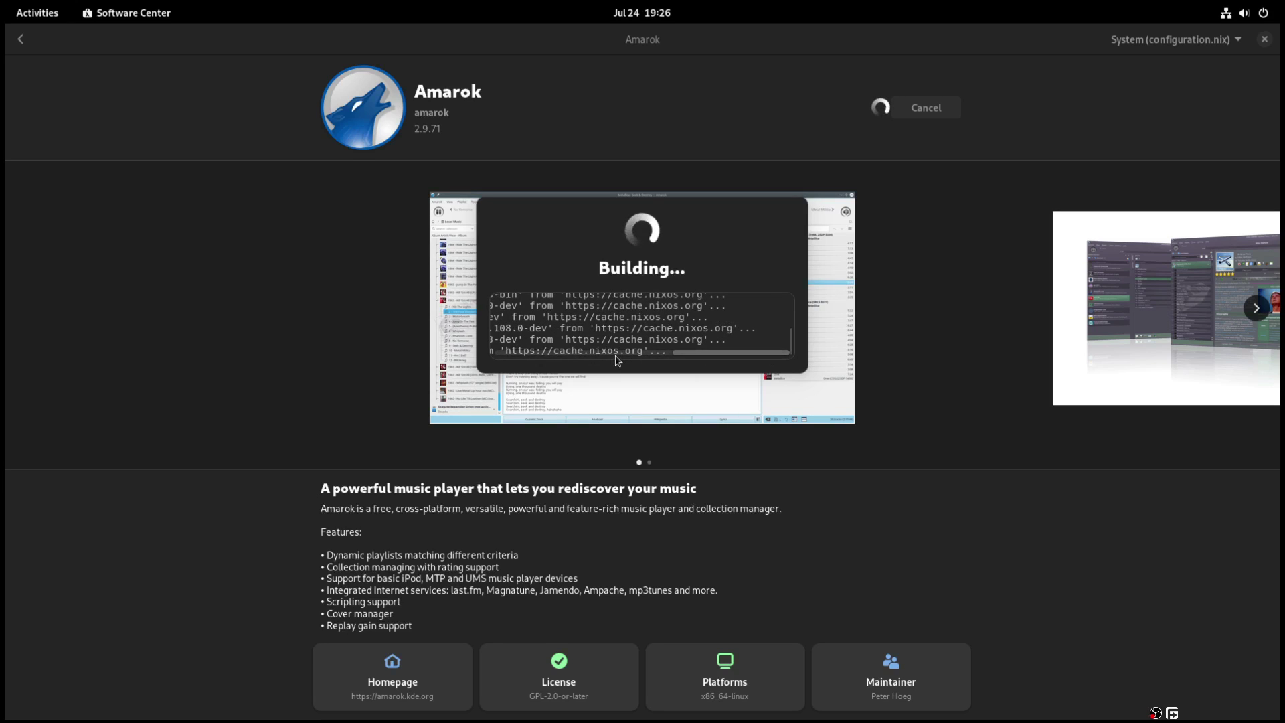
drag(595, 359, 617, 360)
- Launch the Configuration Editor from the app grid and move its window to the lower right
key(super+a)
click(829, 295)
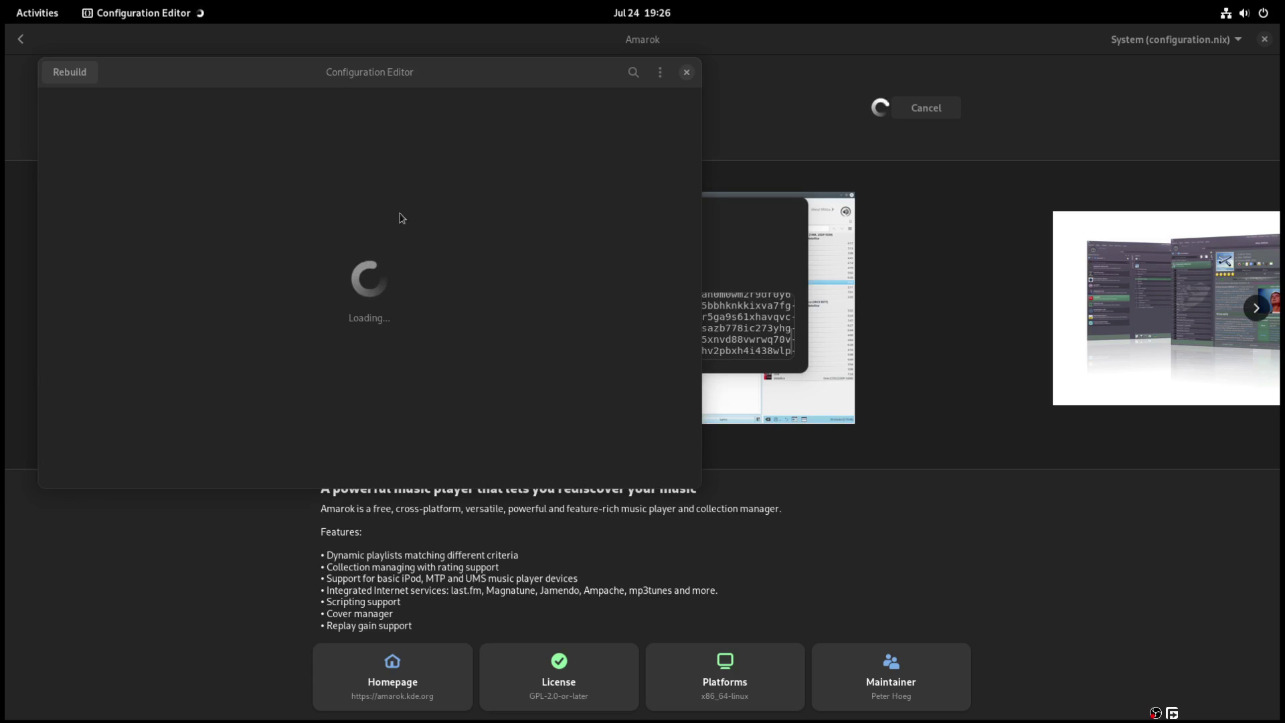
drag(225, 79, 516, 132)
- Turn off Use nix flakes in the editor's Preferences, leaving the configuration file unchanged
click(937, 130)
click(940, 187)
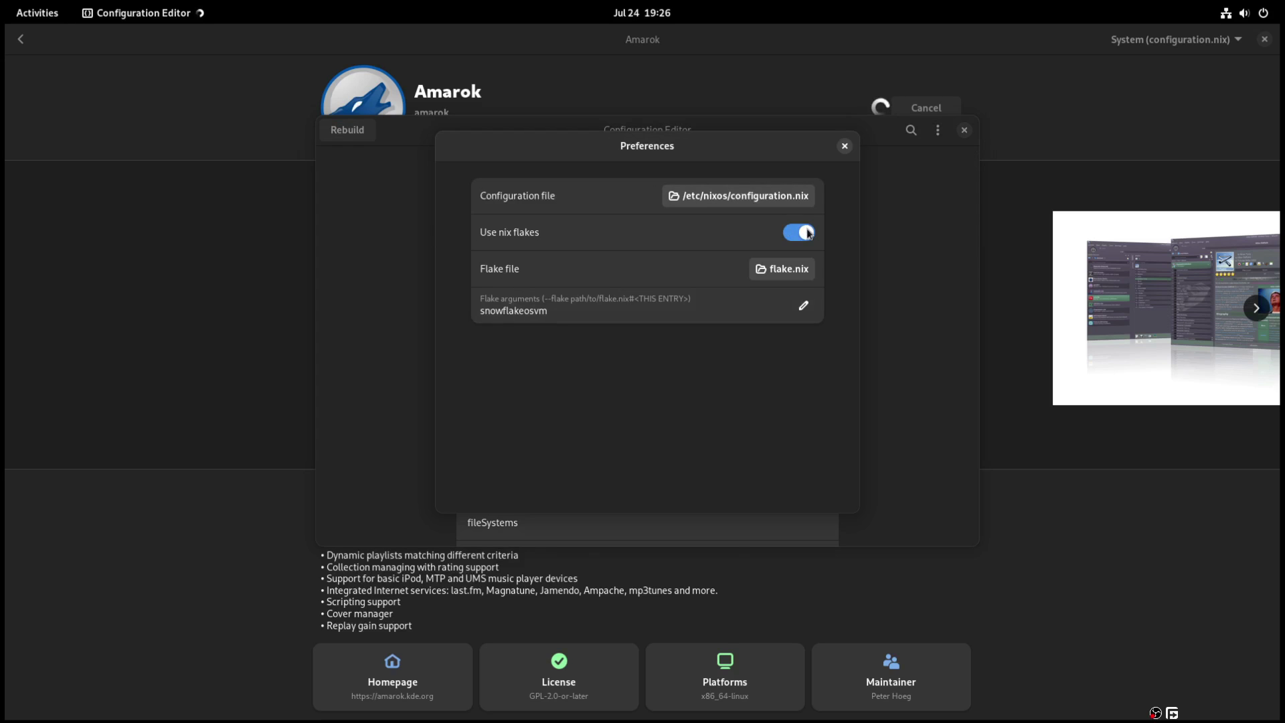
click(806, 233)
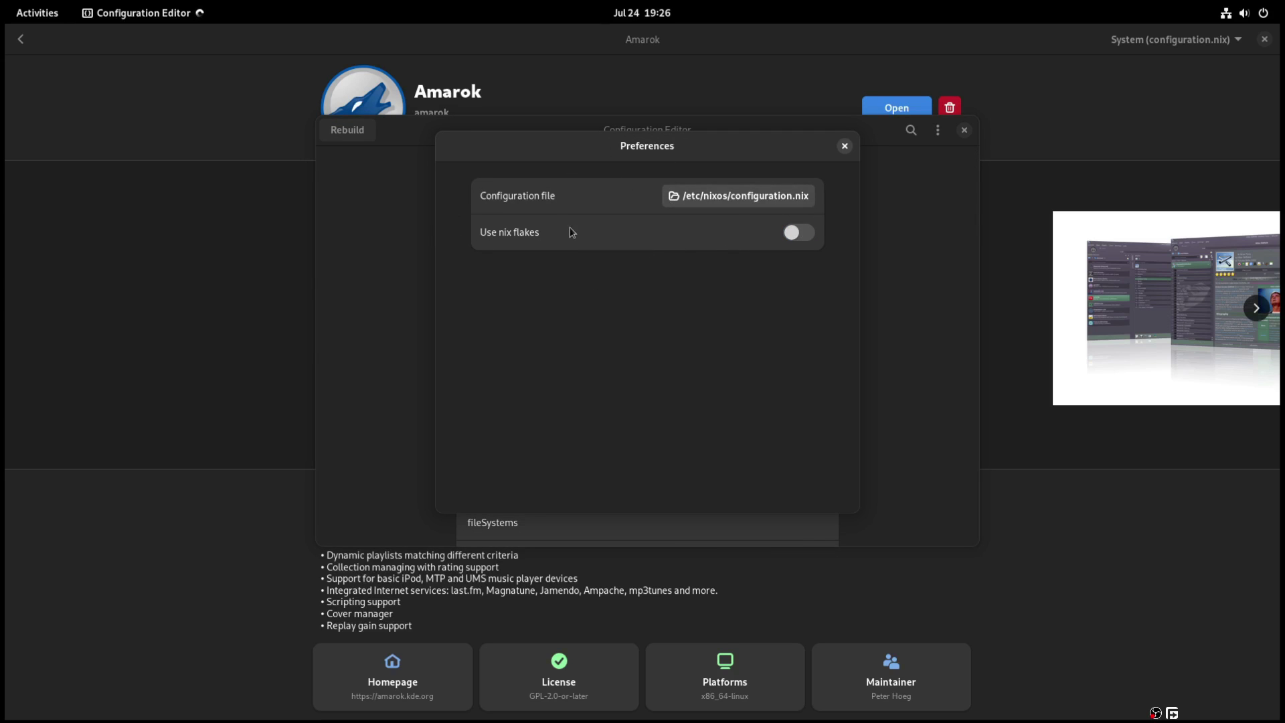
click(757, 202)
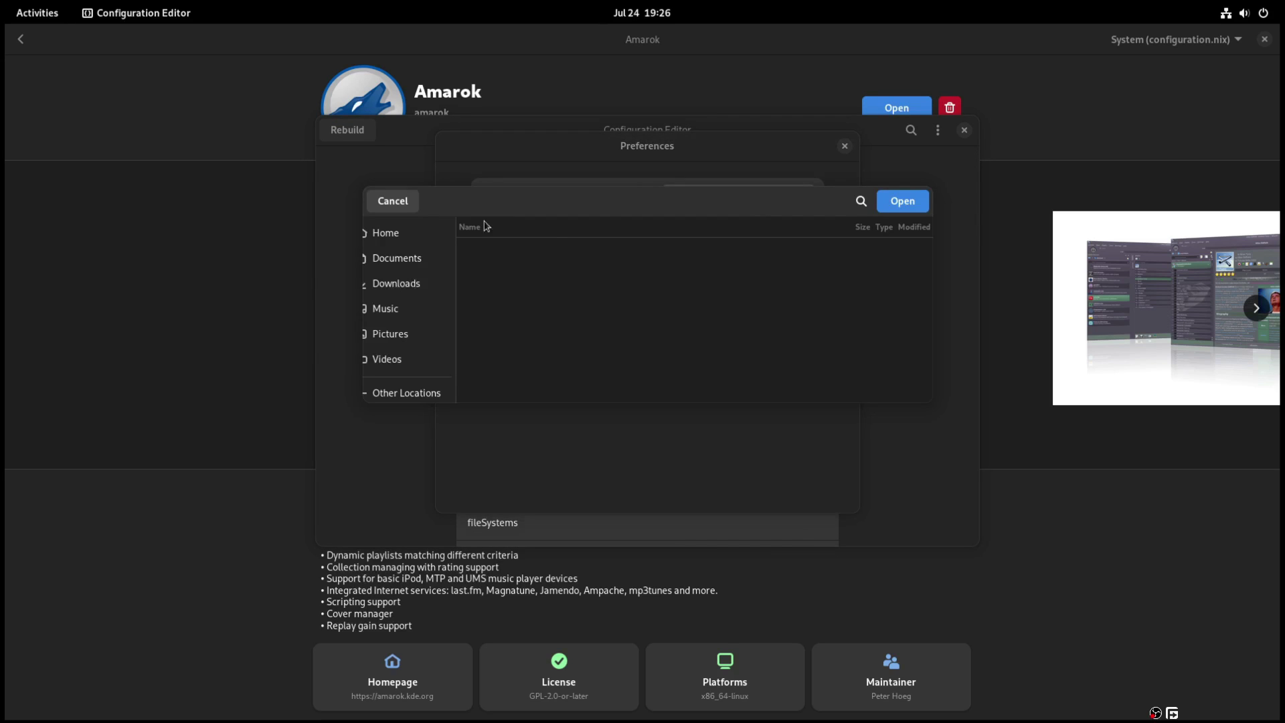
key(Escape)
click(845, 146)
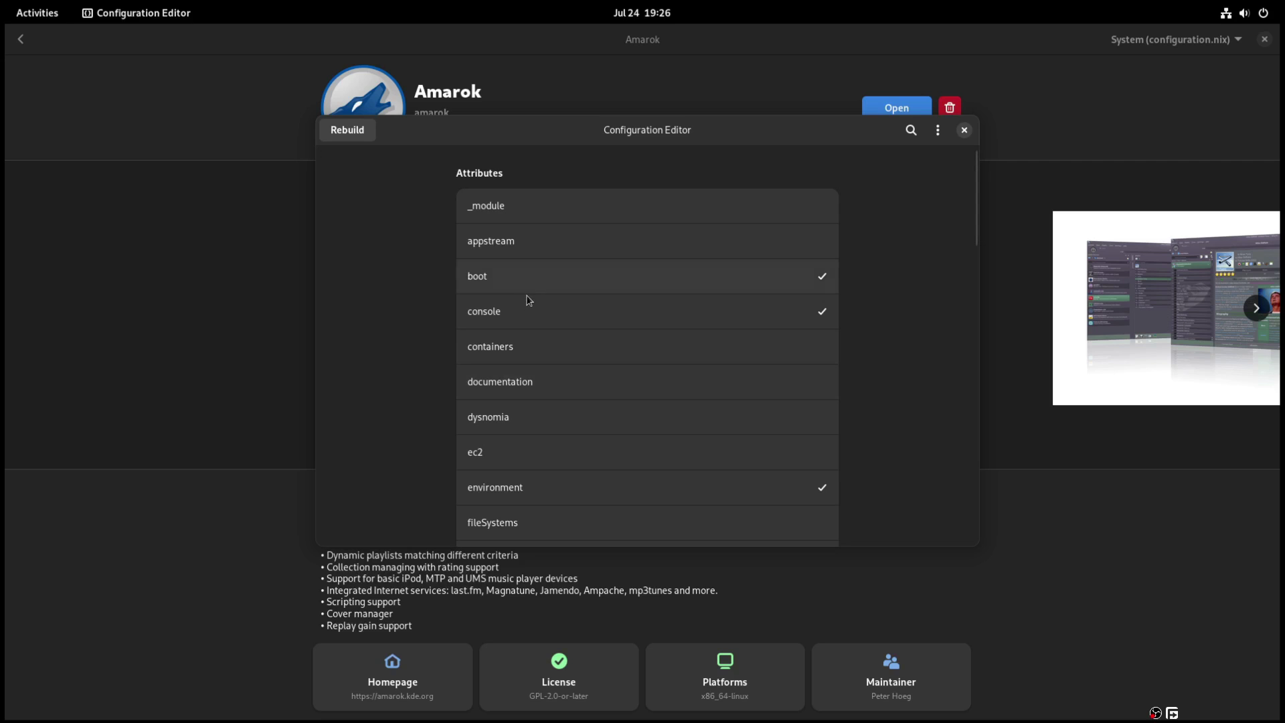
- Open the programs attributes and inspect the _1password options before returning
scroll(582, 476, down, 5)
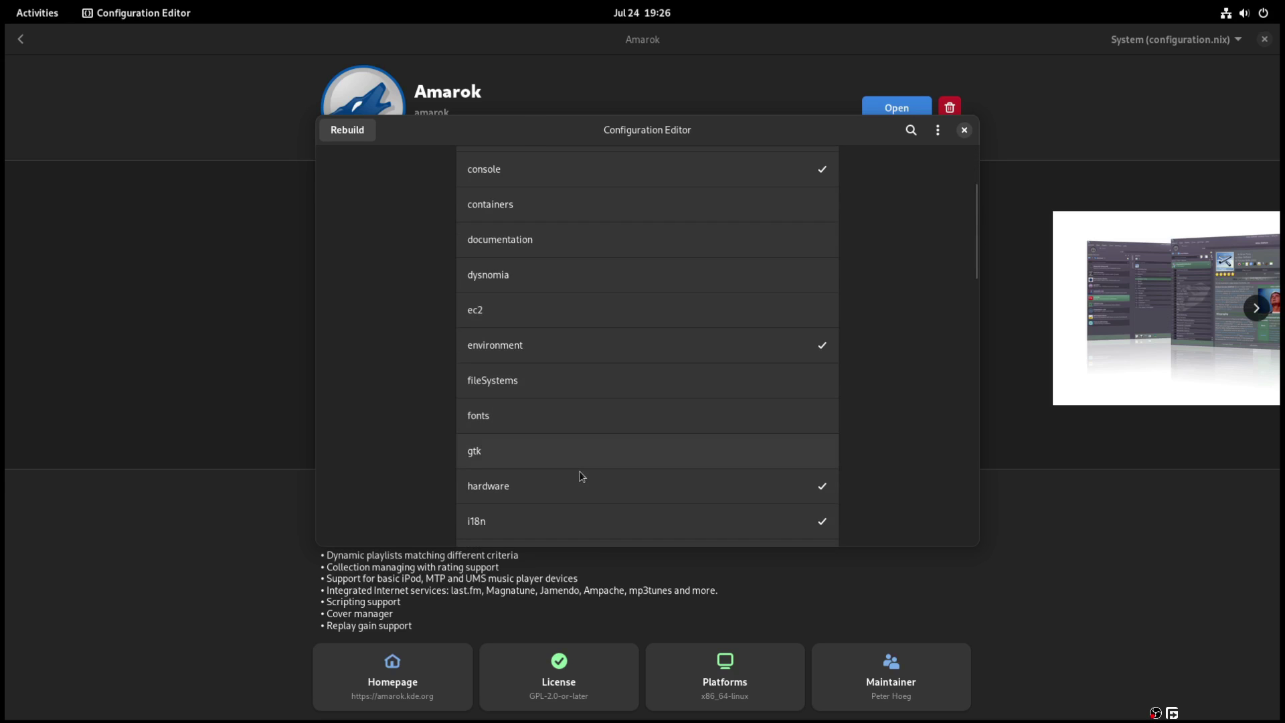
scroll(582, 476, down, 5)
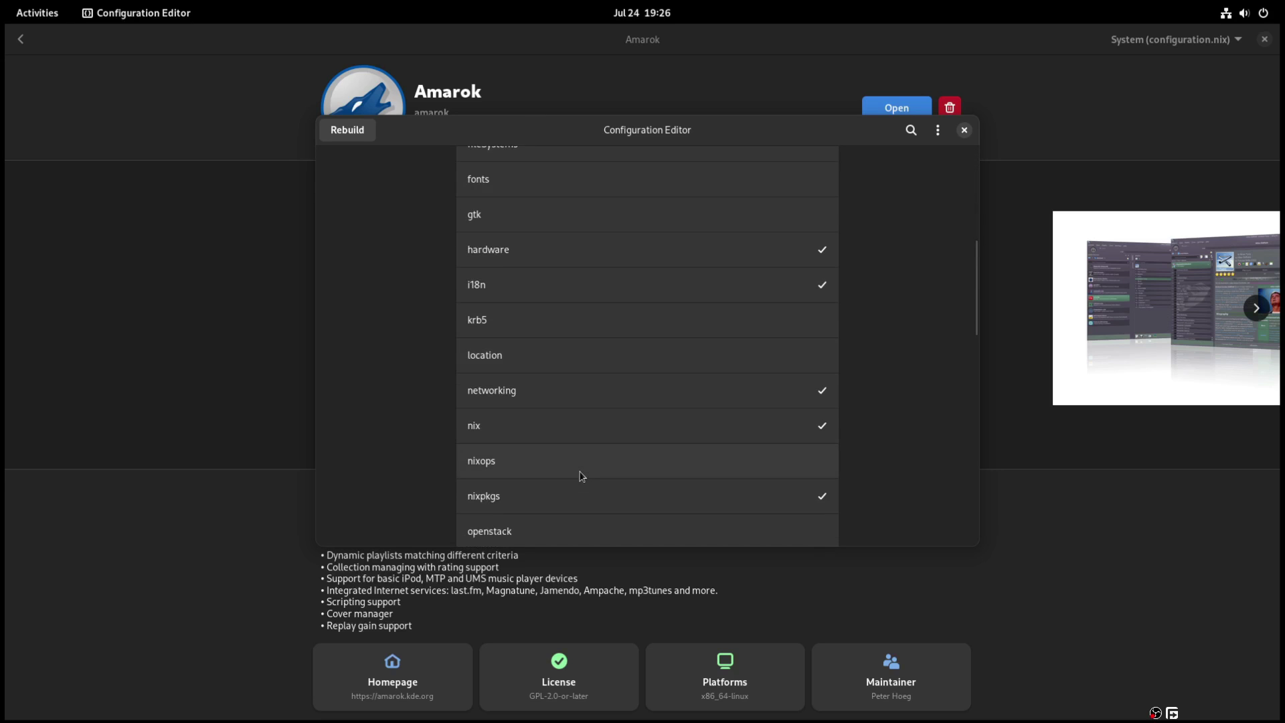
scroll(581, 476, down, 5)
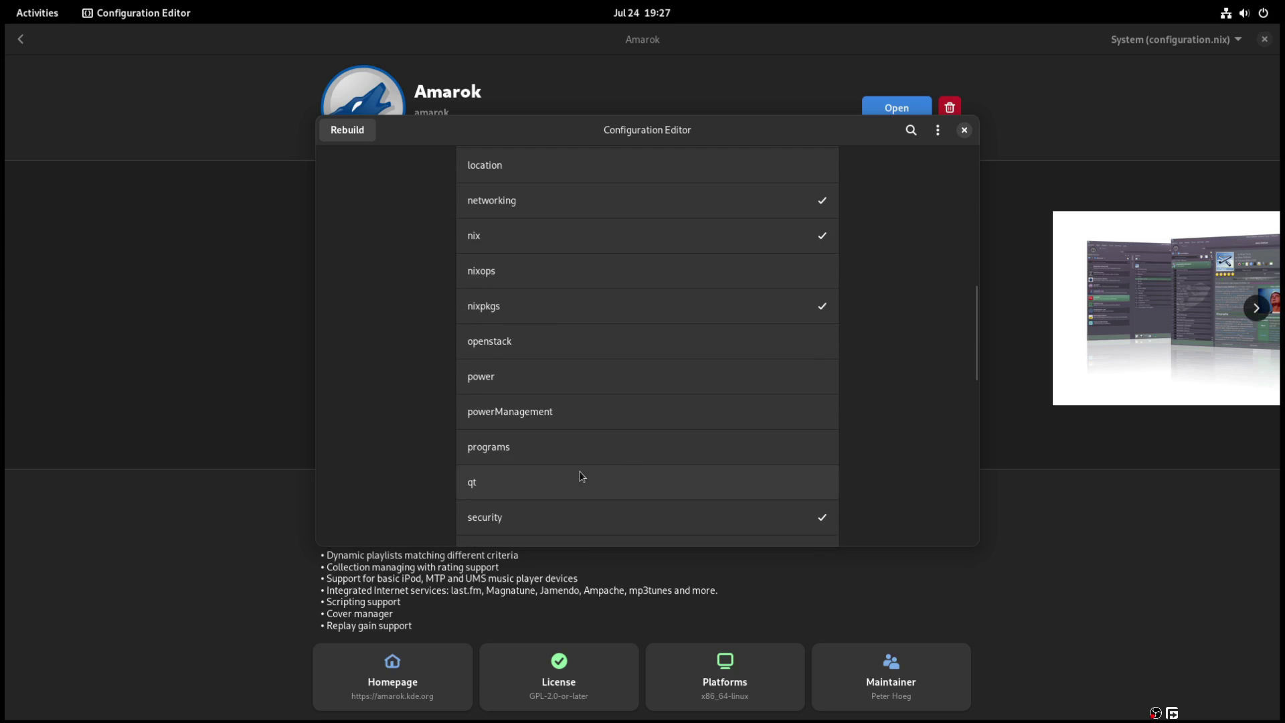
scroll(581, 476, down, 3)
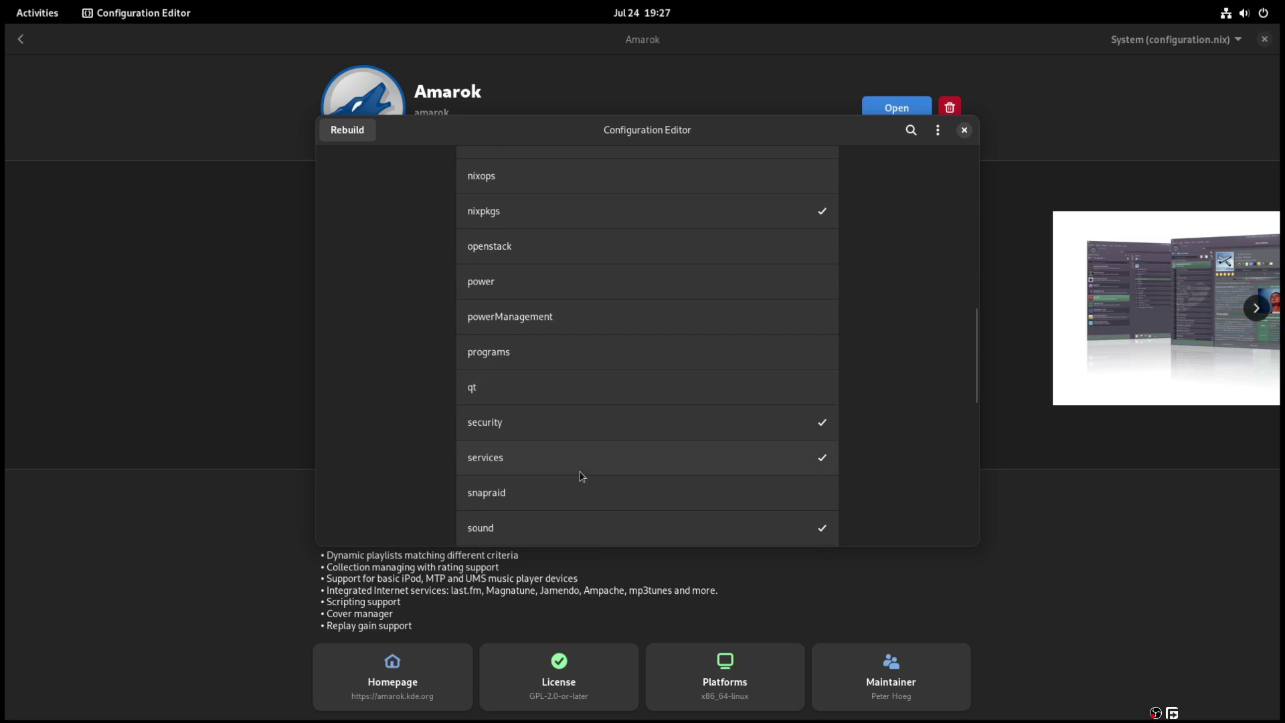
click(664, 356)
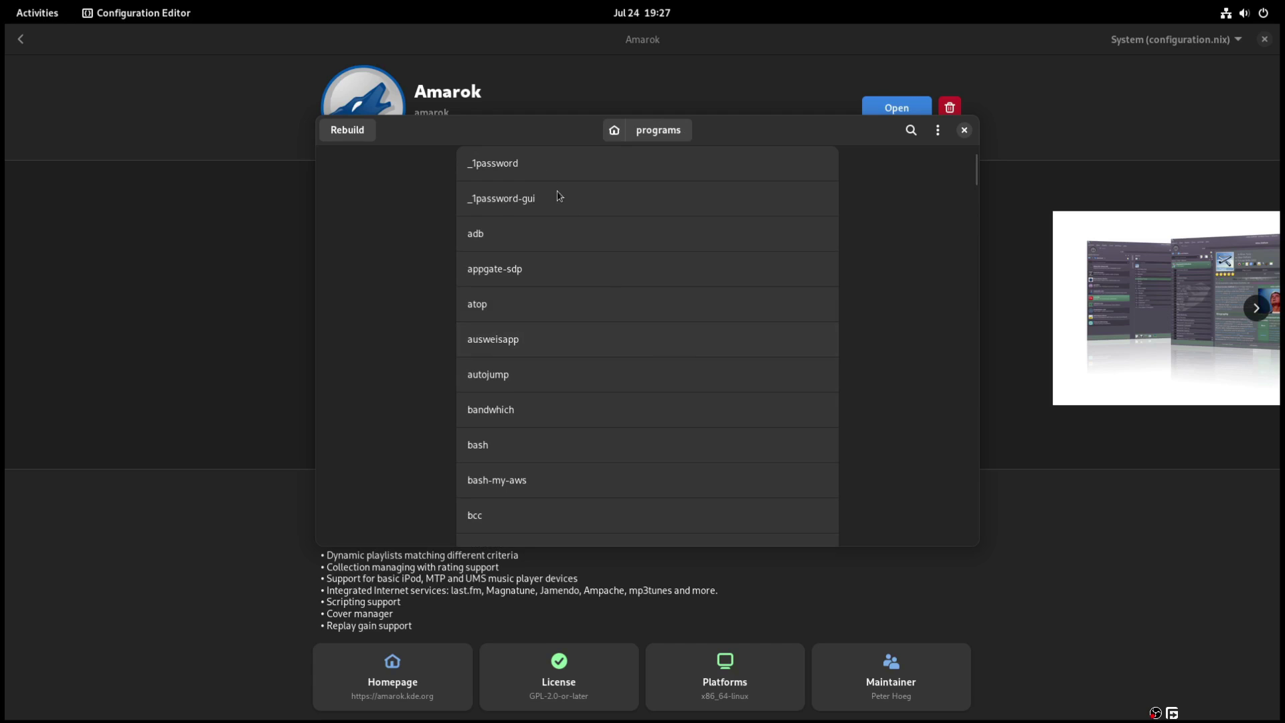
click(533, 156)
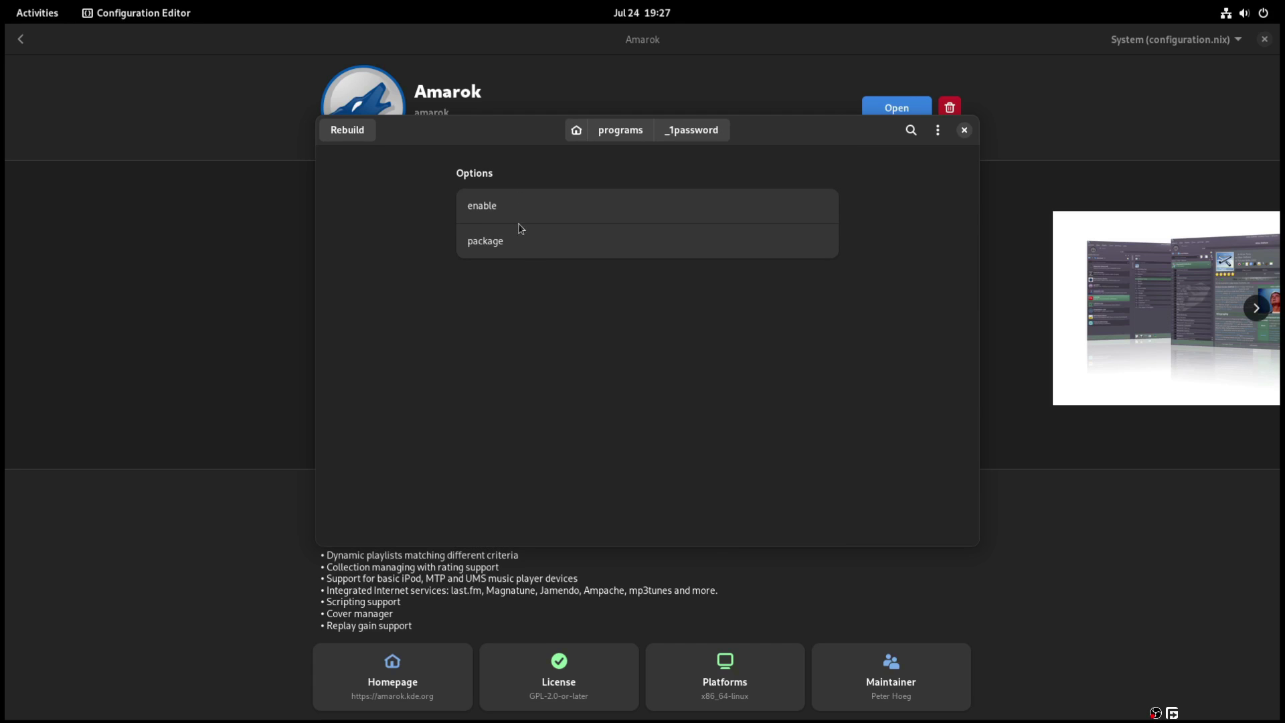
click(621, 130)
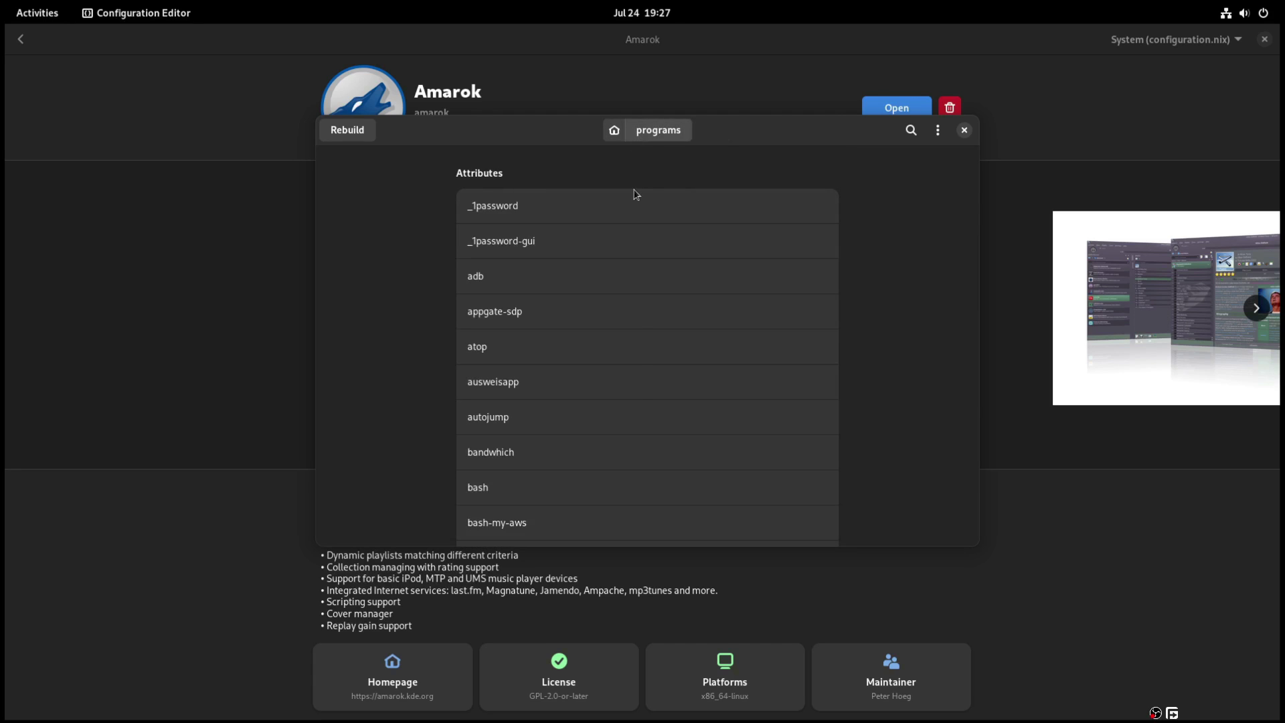
- Show details of the programs.bash.shellAliases option
click(569, 494)
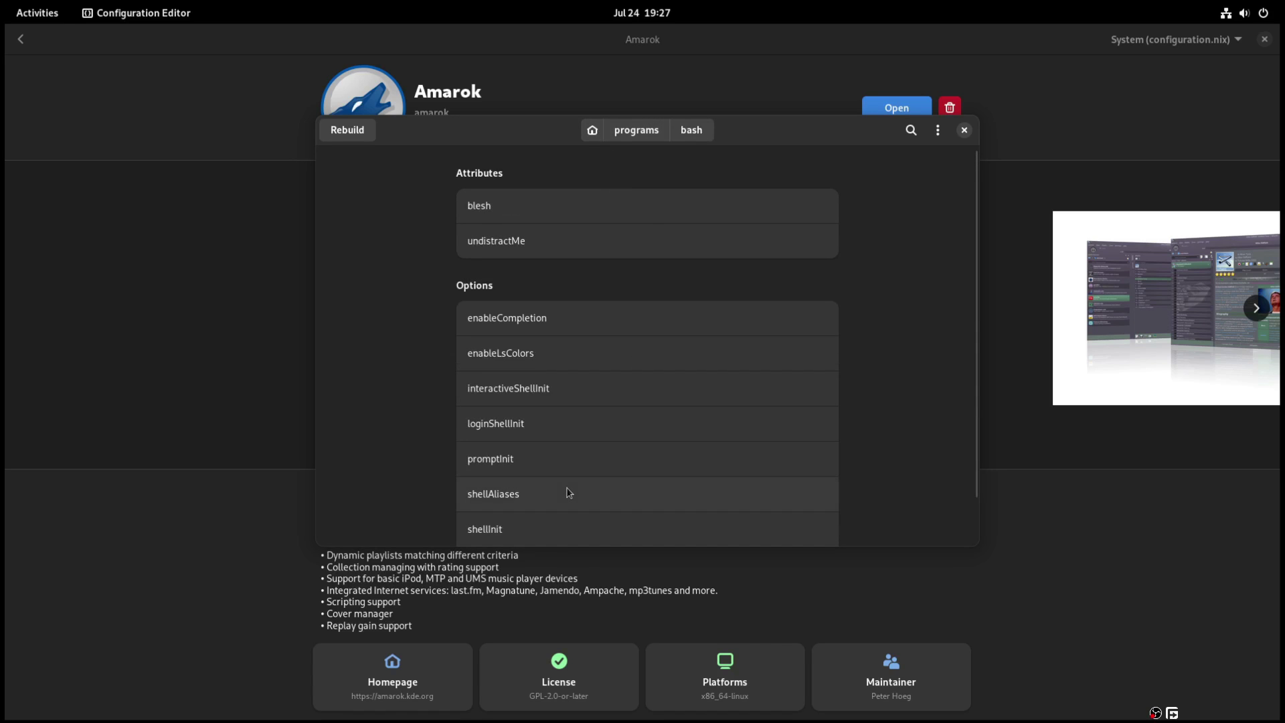
scroll(718, 496, down, 2)
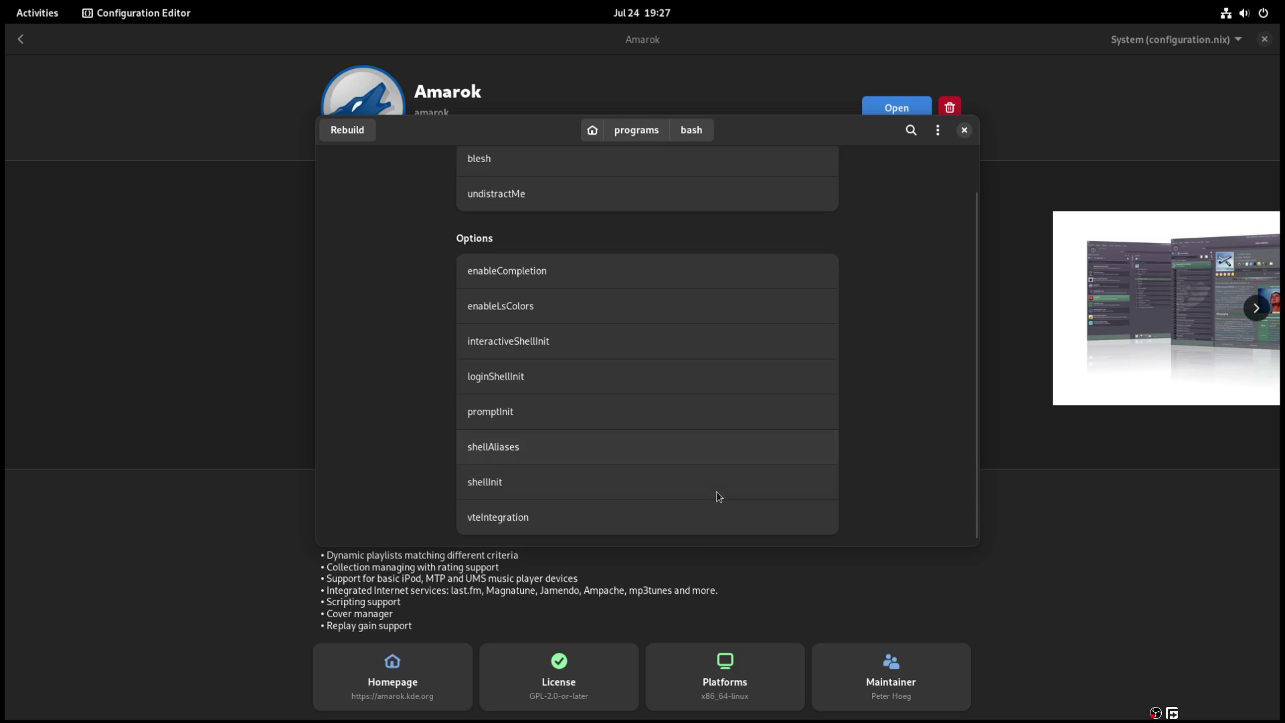
scroll(718, 496, down, 1)
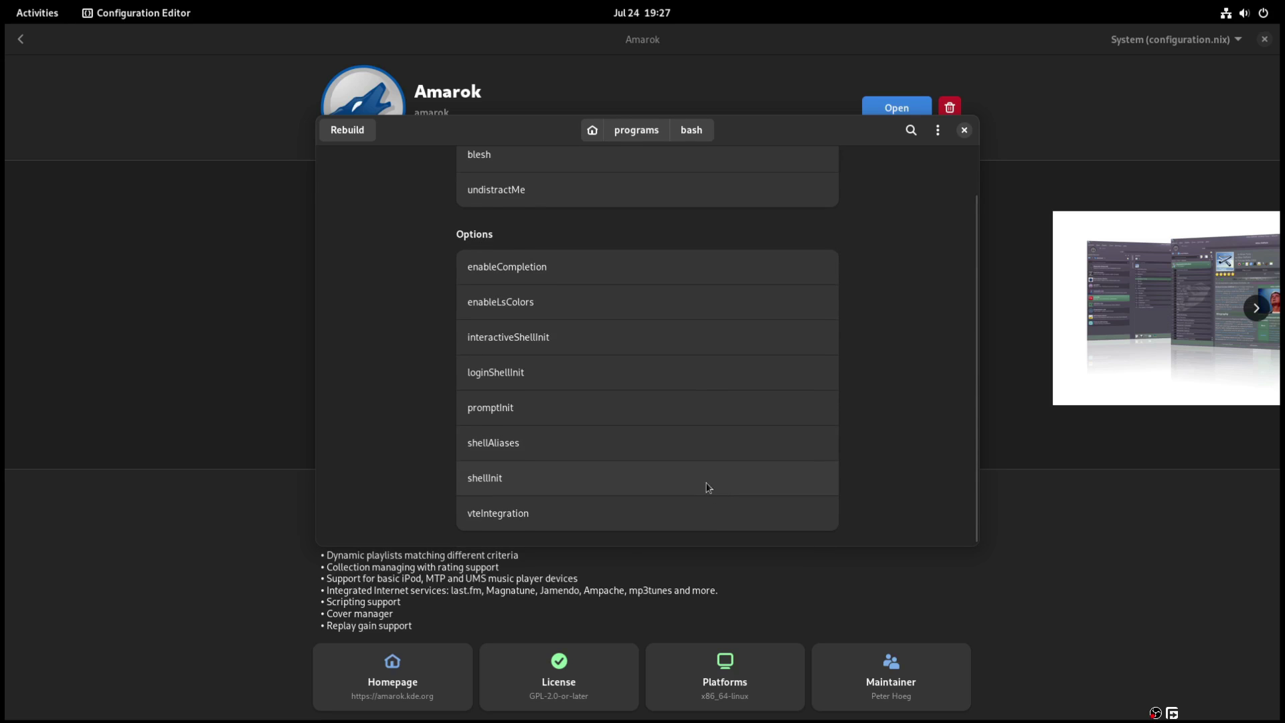
click(647, 445)
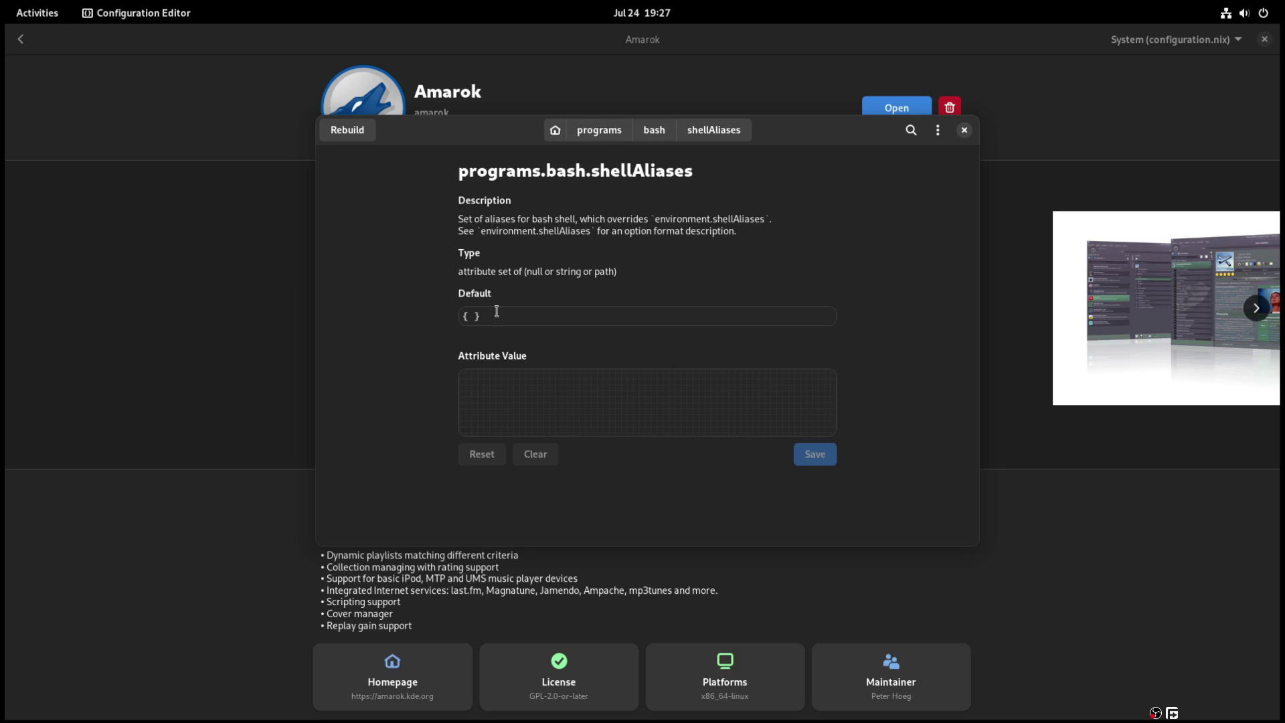
- Browse the environment section's budgie settings, then return to the top-level attributes
click(583, 132)
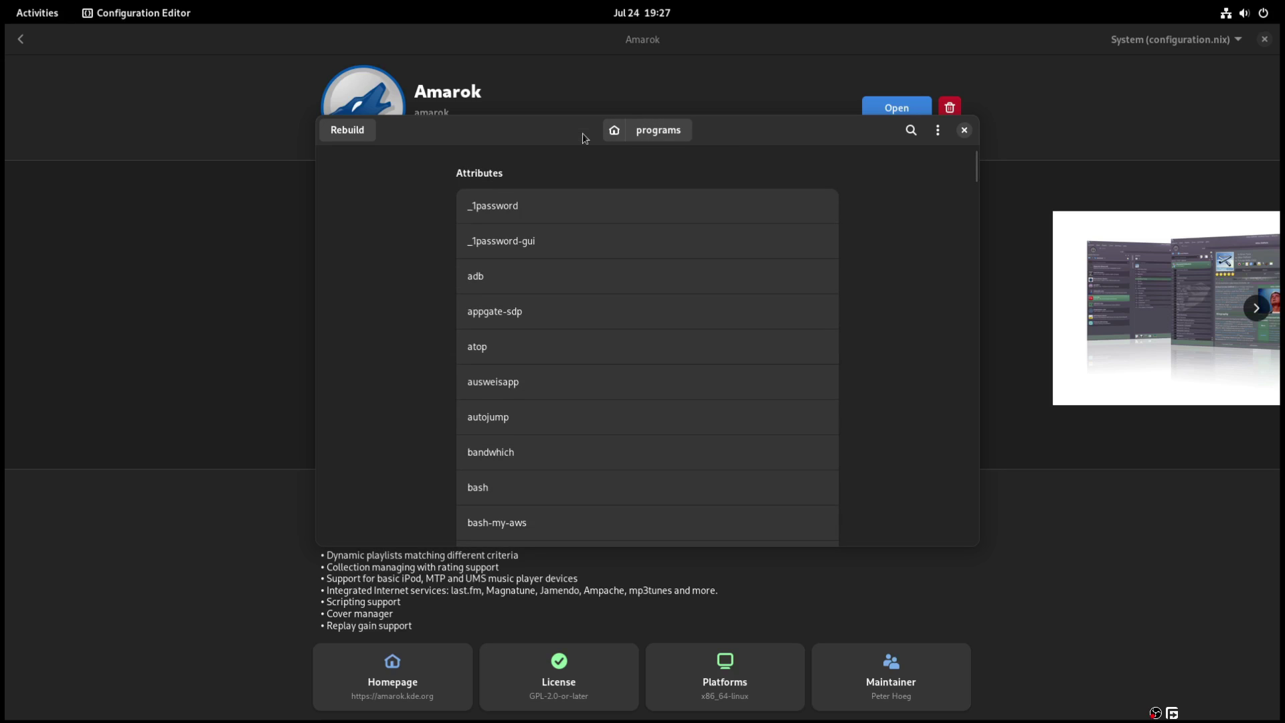
click(623, 135)
scroll(695, 419, down, 1)
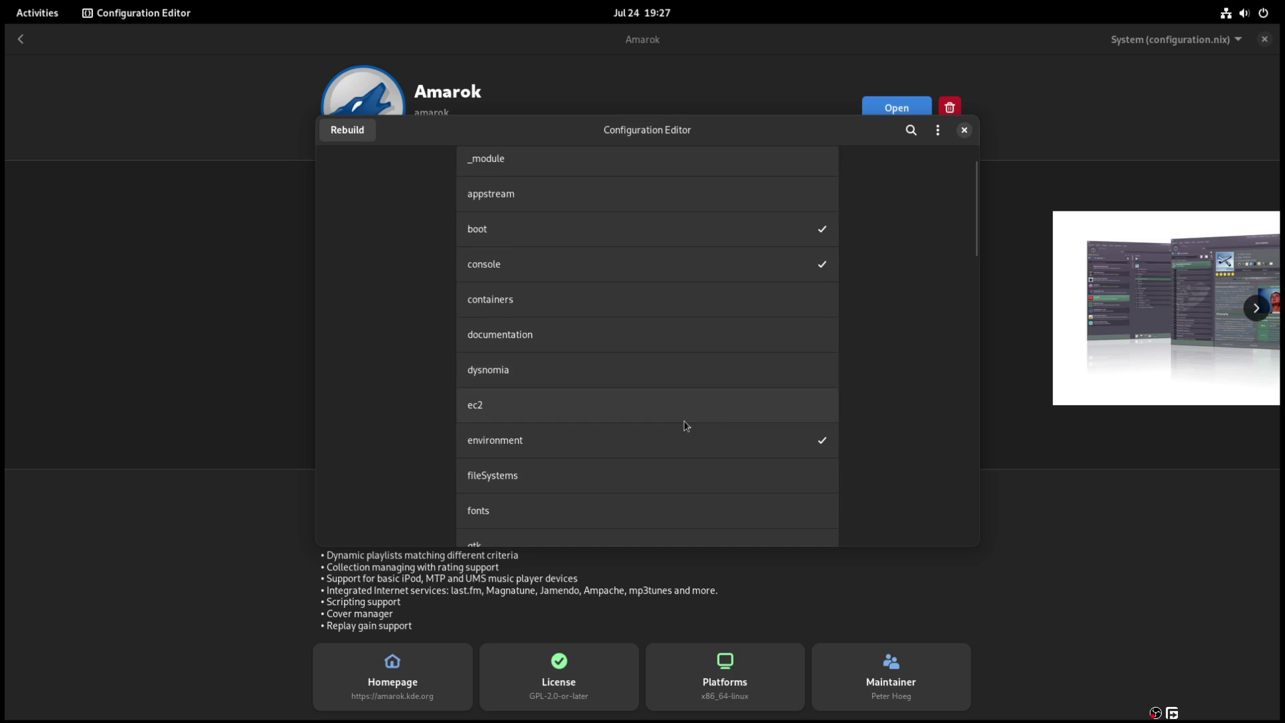
click(675, 433)
scroll(673, 442, down, 5)
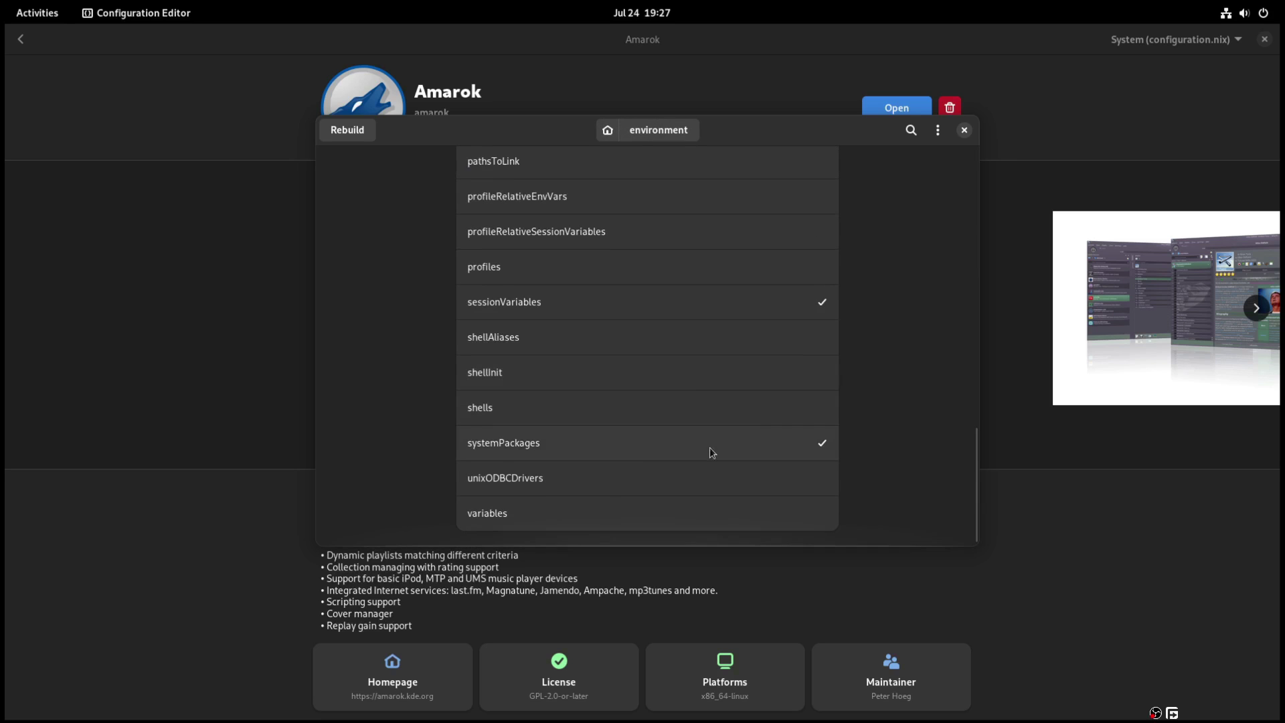
scroll(637, 488, up, 5)
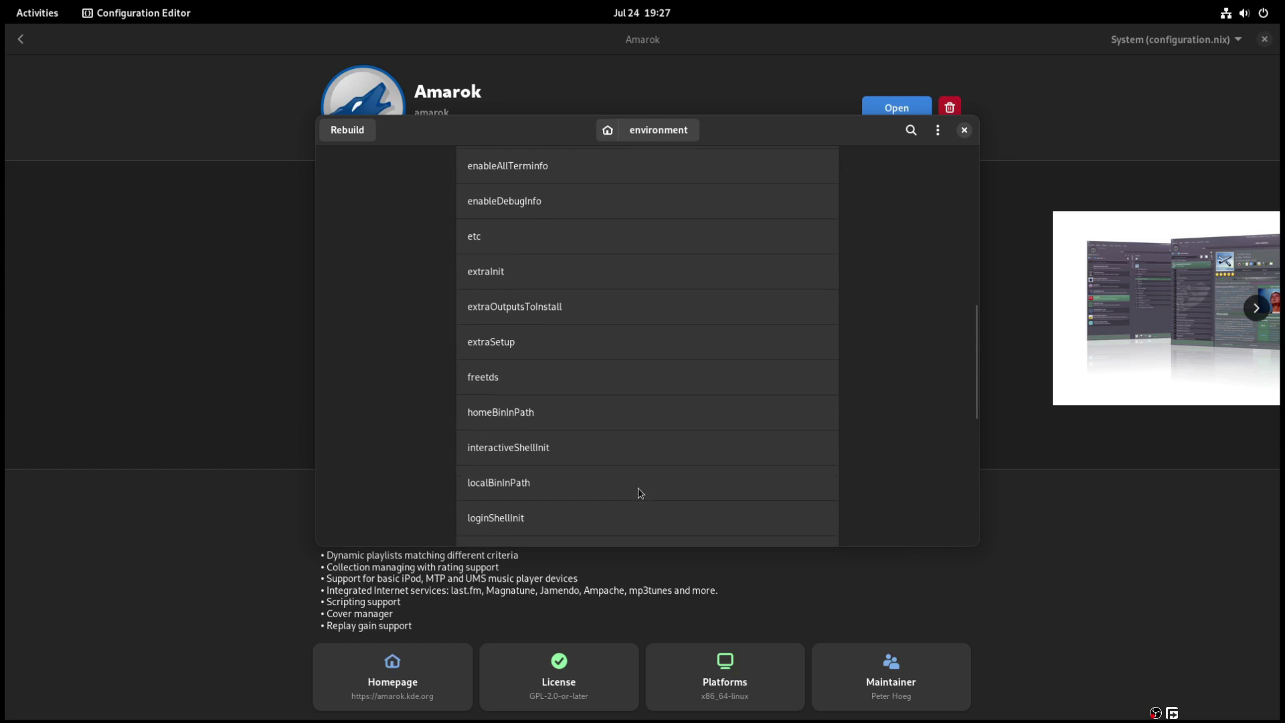
scroll(637, 487, up, 5)
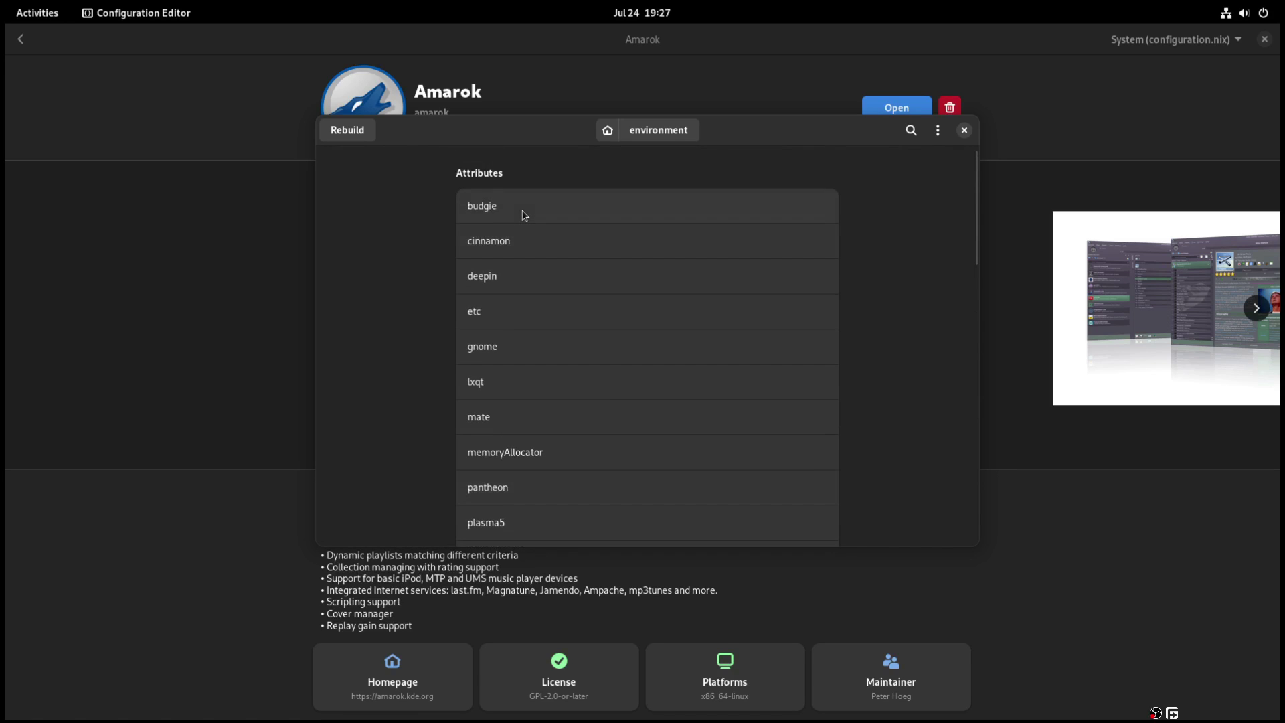
click(524, 215)
click(611, 134)
click(609, 131)
- Show details of the powerManagement.cpufreq.max option
scroll(611, 441, down, 1)
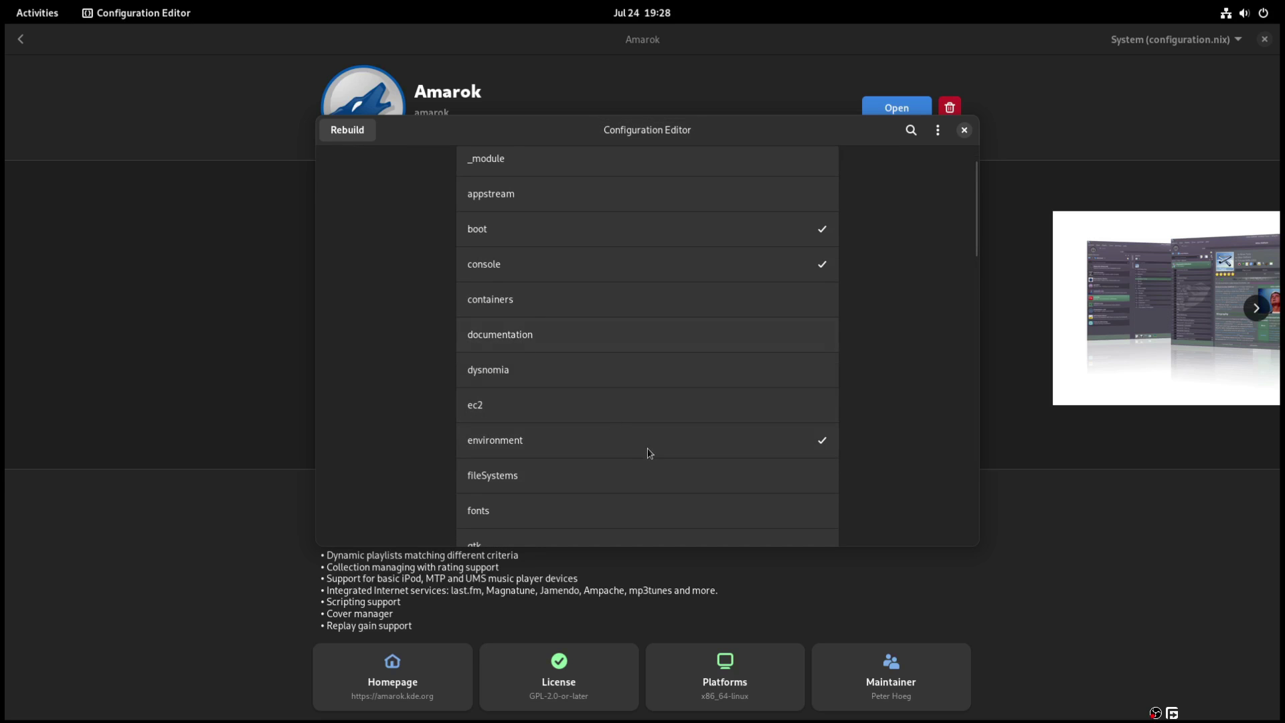
scroll(648, 453, down, 5)
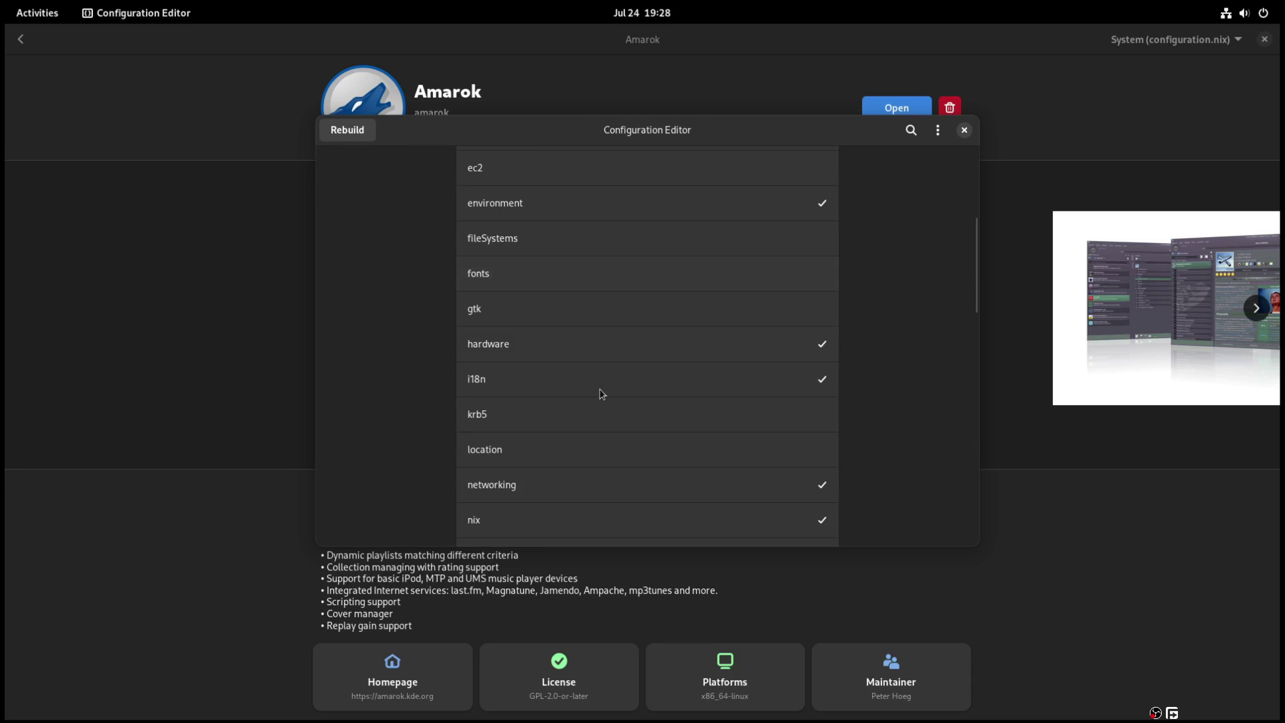
scroll(601, 394, down, 6)
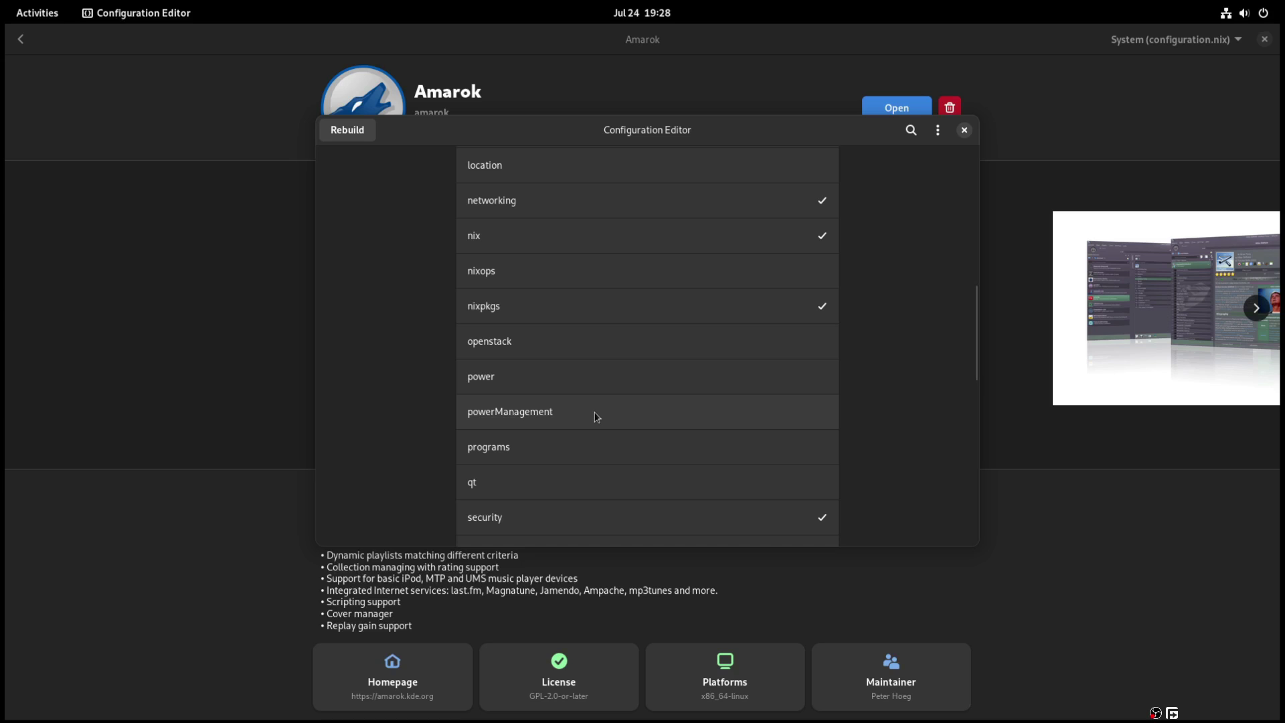
click(596, 416)
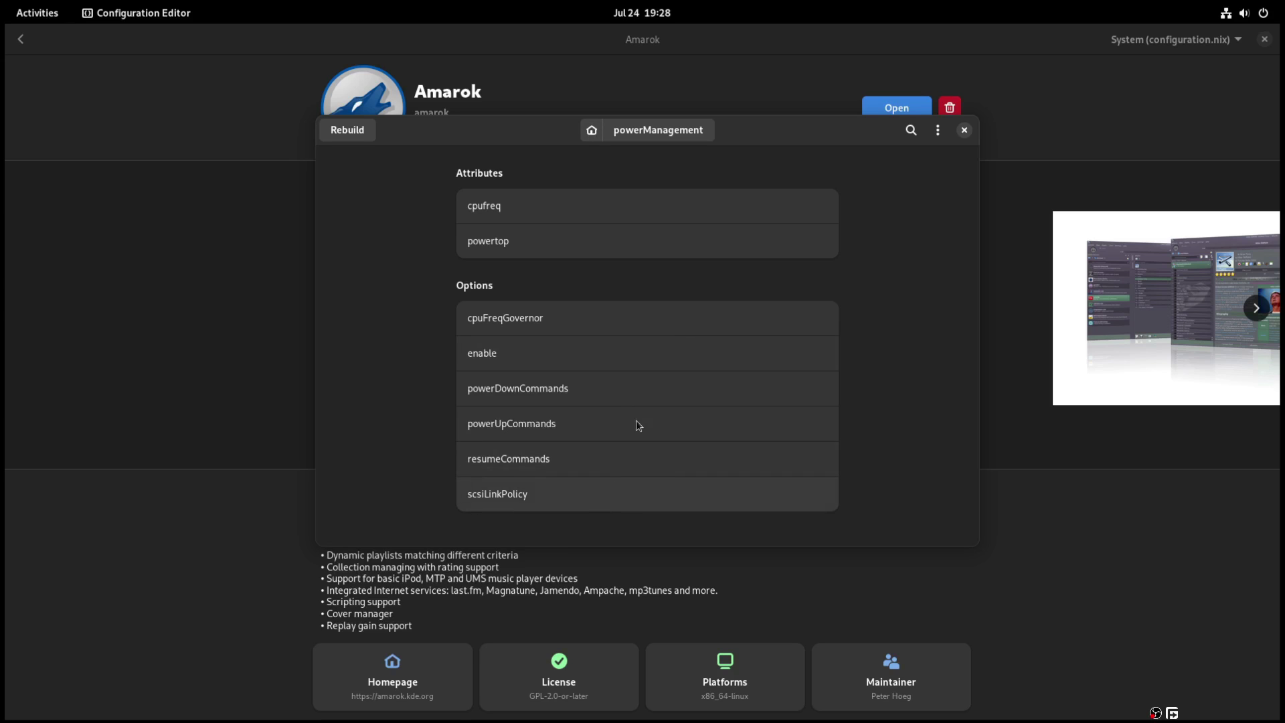
click(526, 199)
click(527, 202)
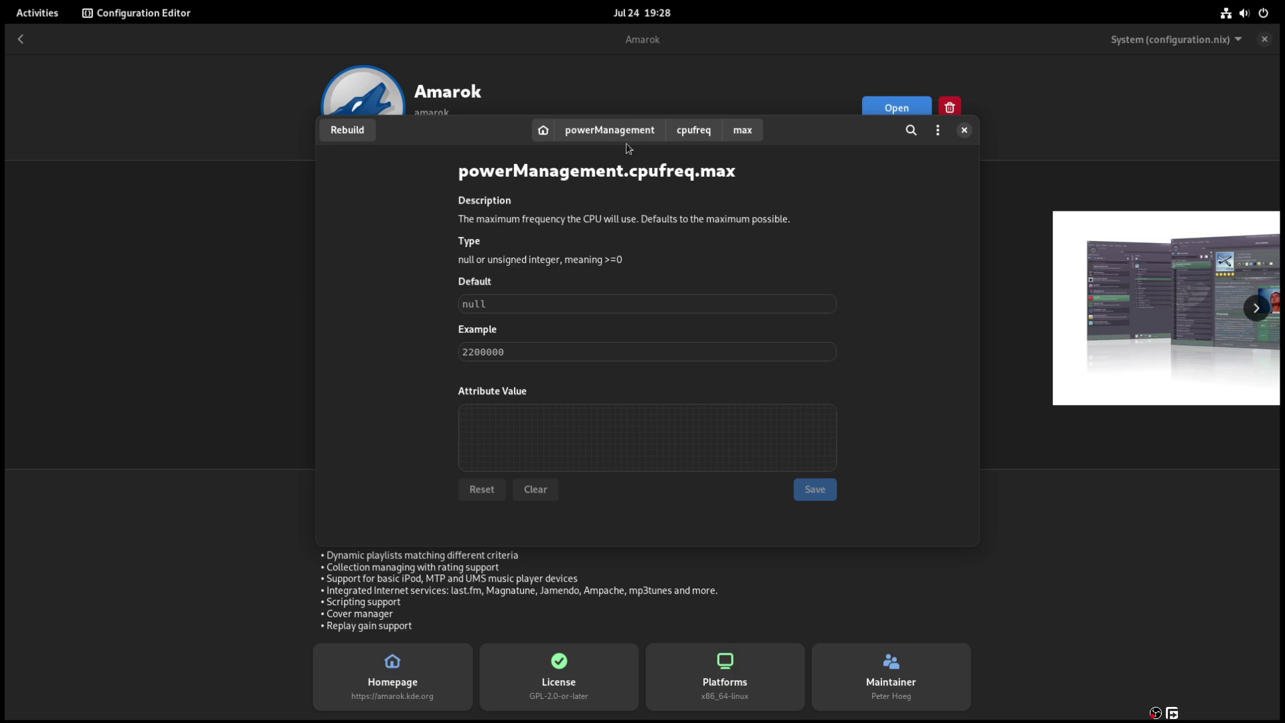
- Open the virtualisation.docker.enable option details
click(608, 133)
click(591, 132)
scroll(620, 468, down, 5)
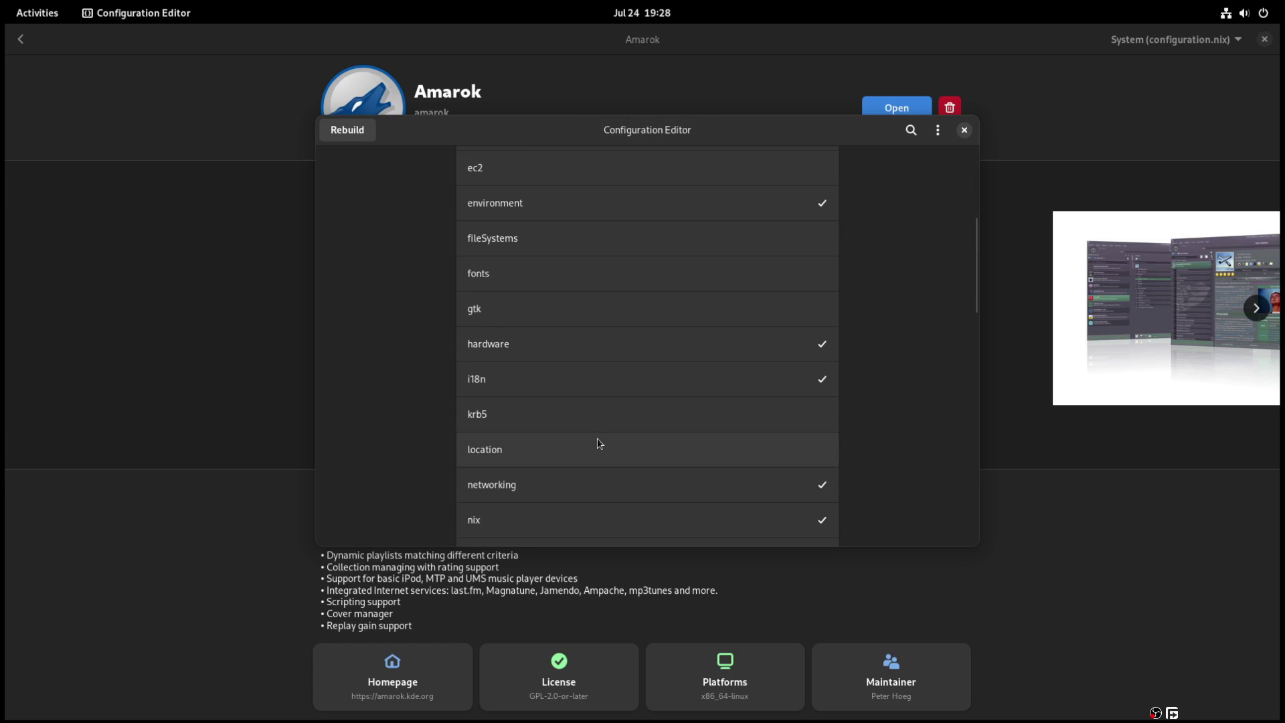
scroll(597, 443, down, 5)
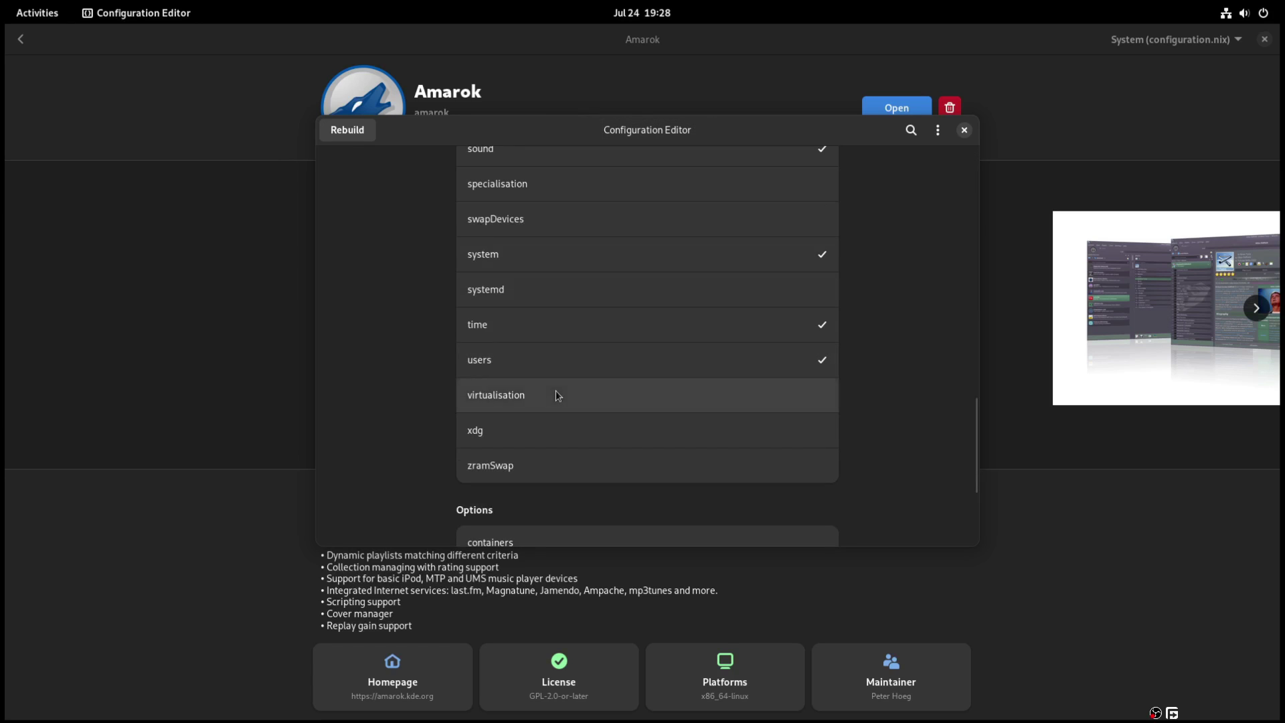
click(556, 395)
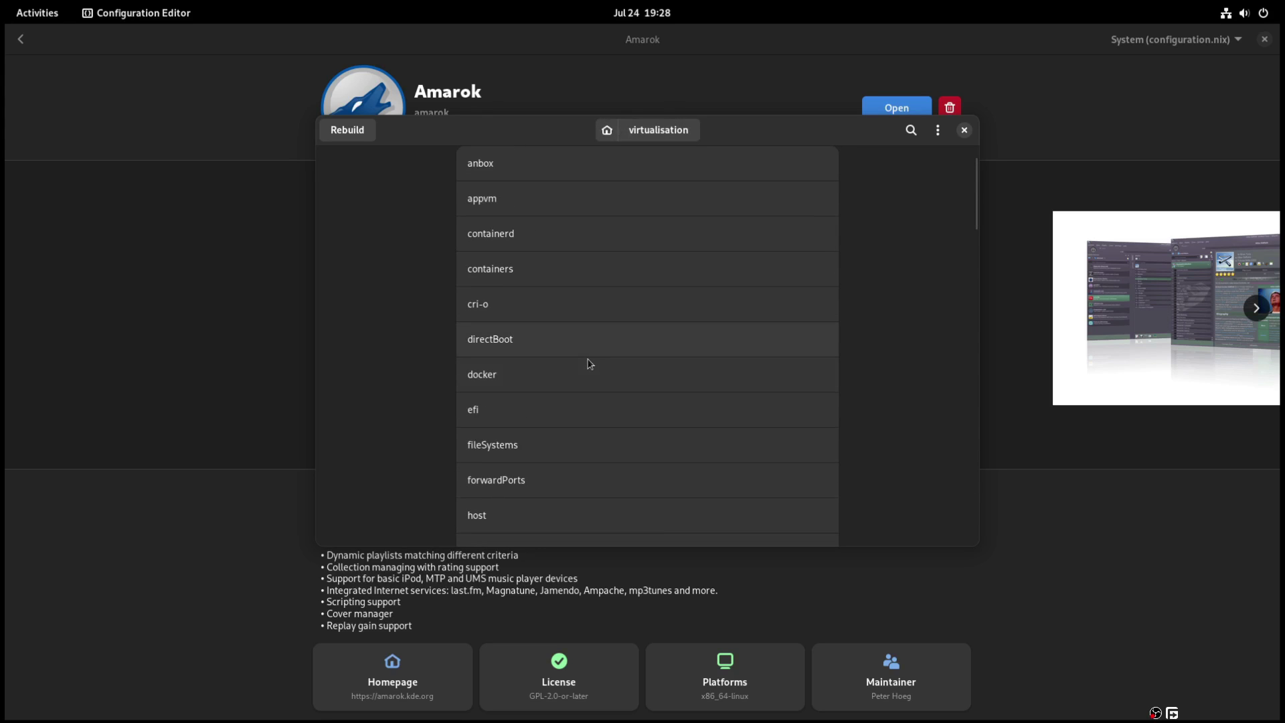
click(565, 374)
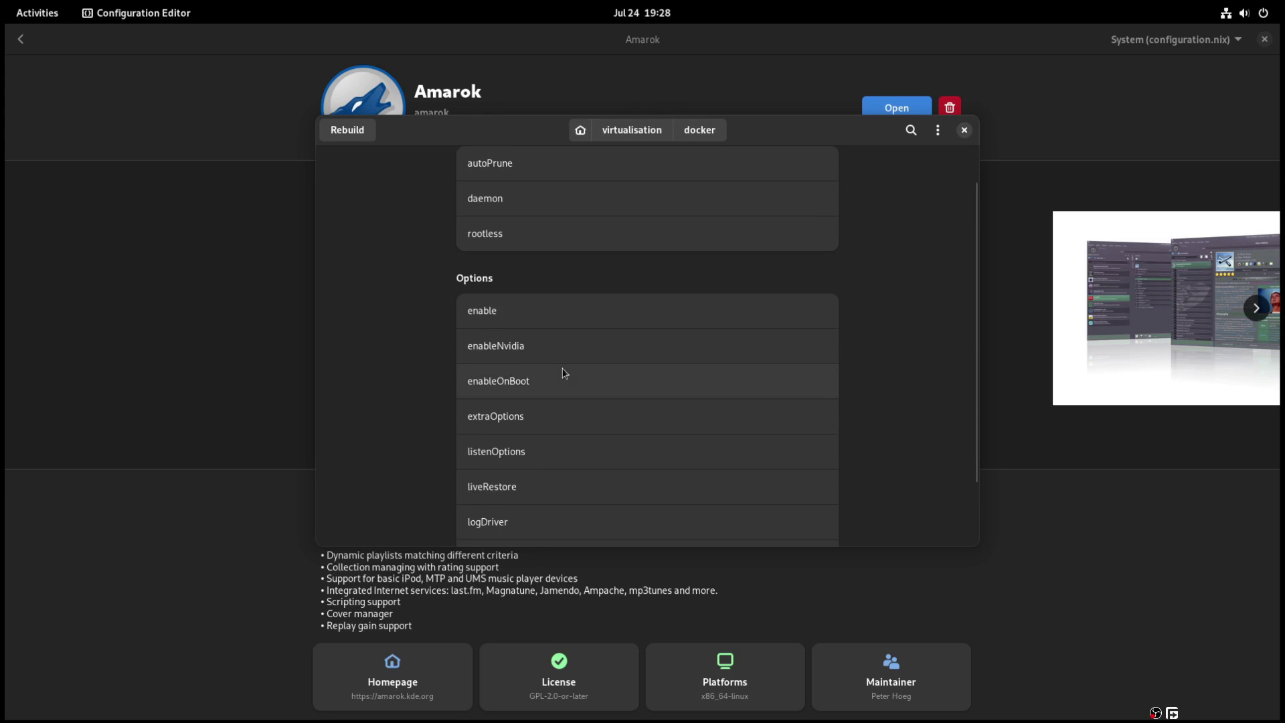
scroll(565, 374, up, 1)
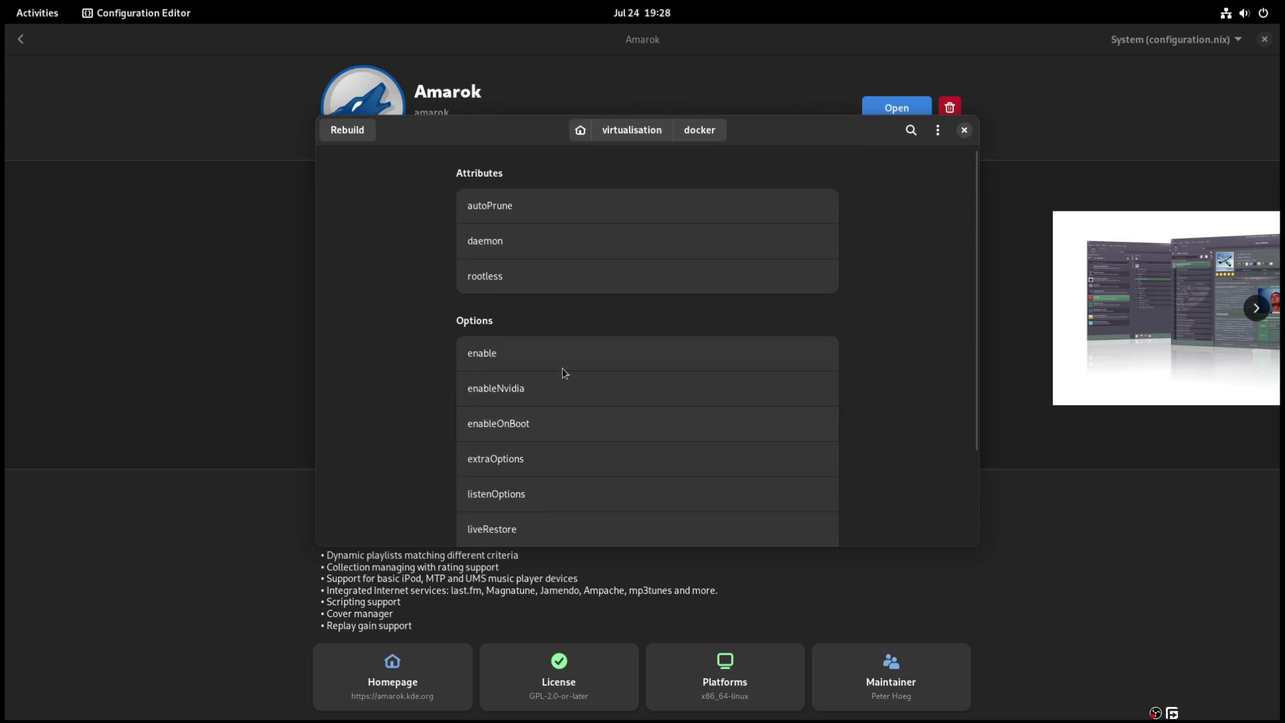
click(507, 354)
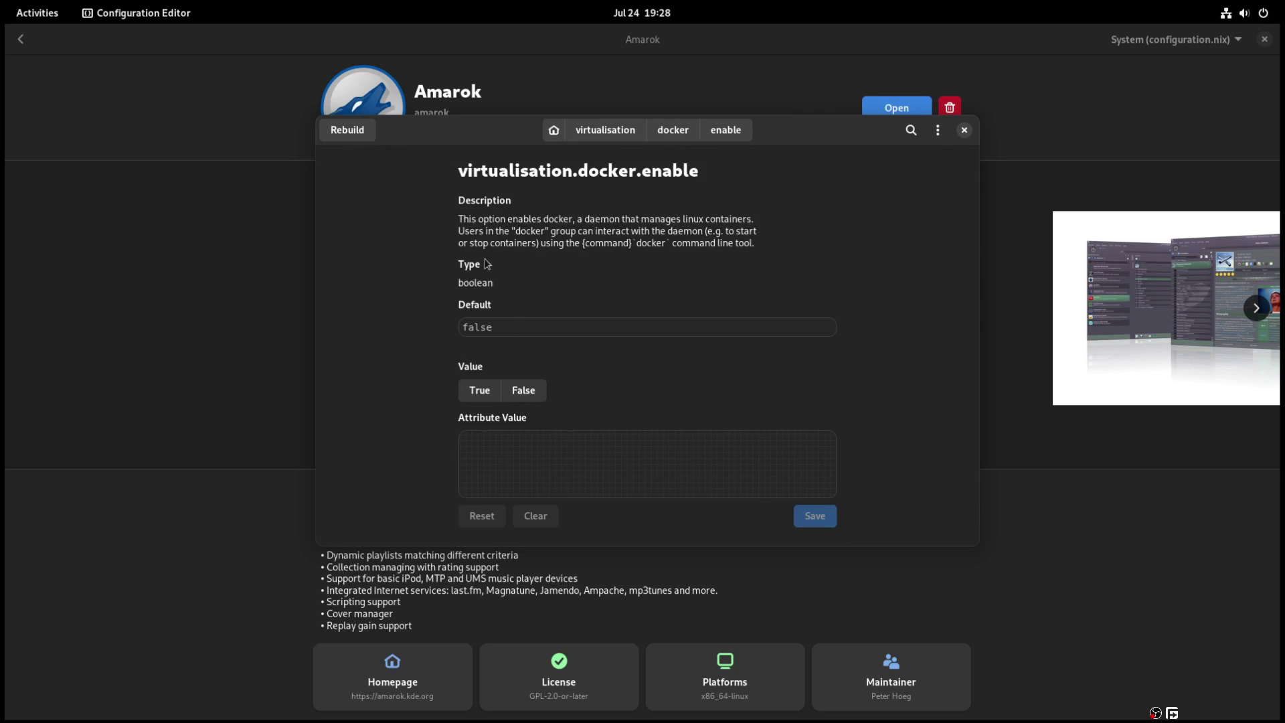
- Set docker enable to True and go back to the virtualisation attributes
click(482, 393)
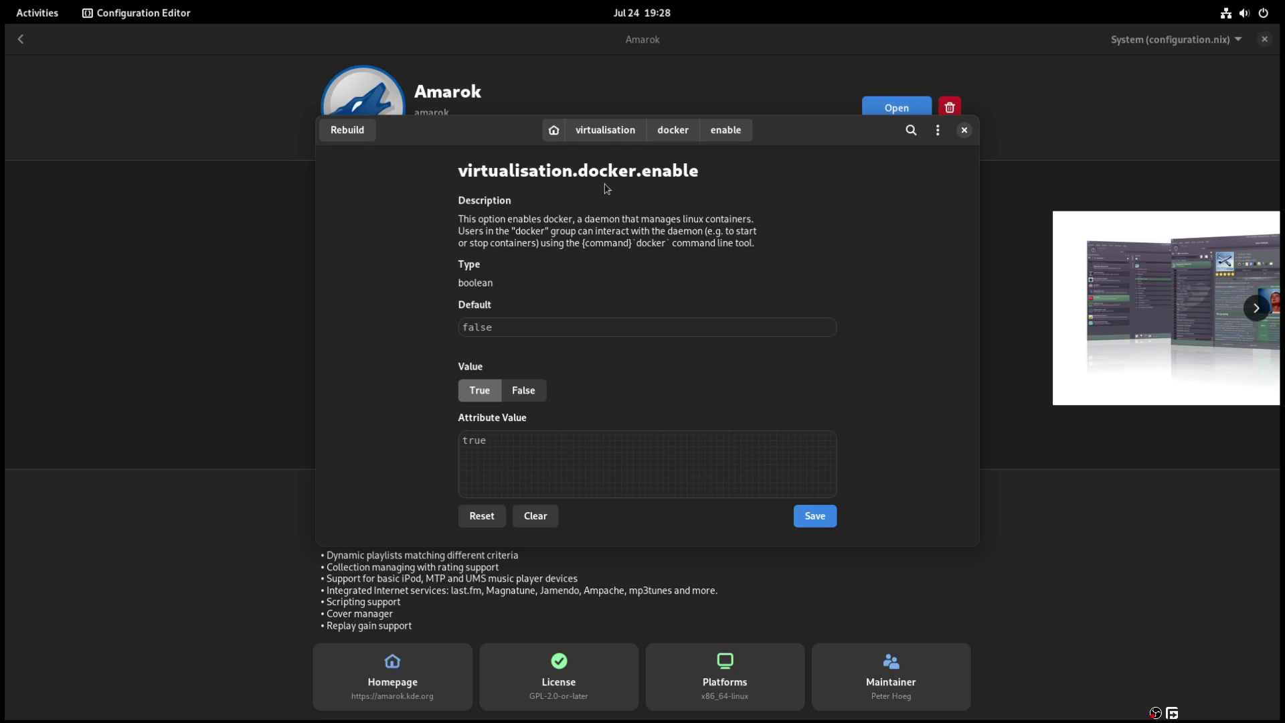
click(603, 130)
scroll(698, 374, down, 3)
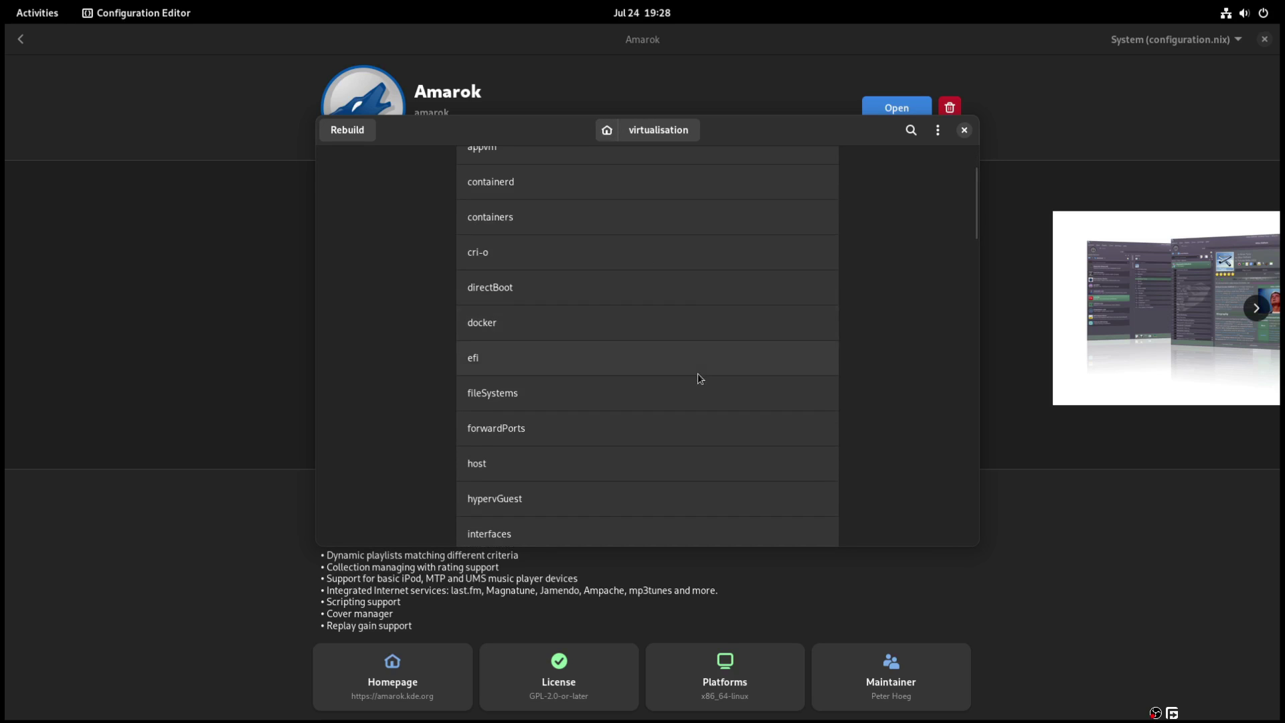
scroll(697, 374, down, 5)
- Rebuild the system with the Docker-enabled configuration and dismiss the success dialog
click(607, 130)
click(965, 131)
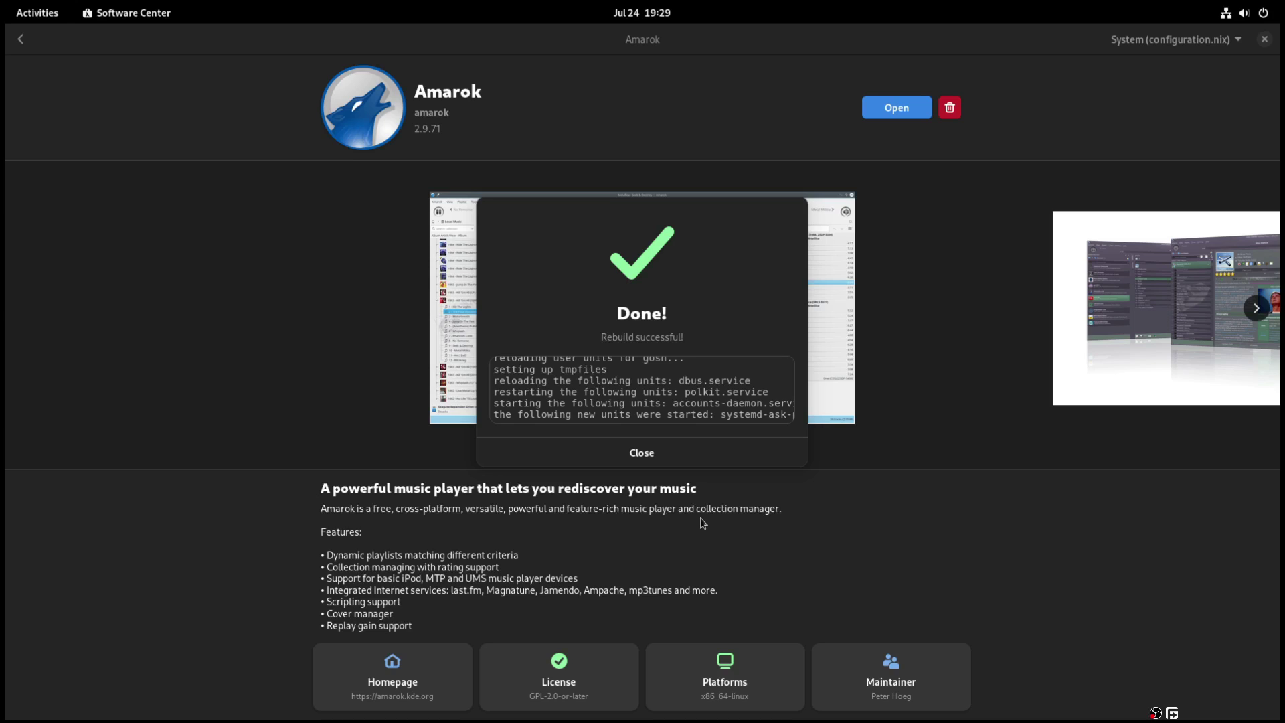
click(610, 450)
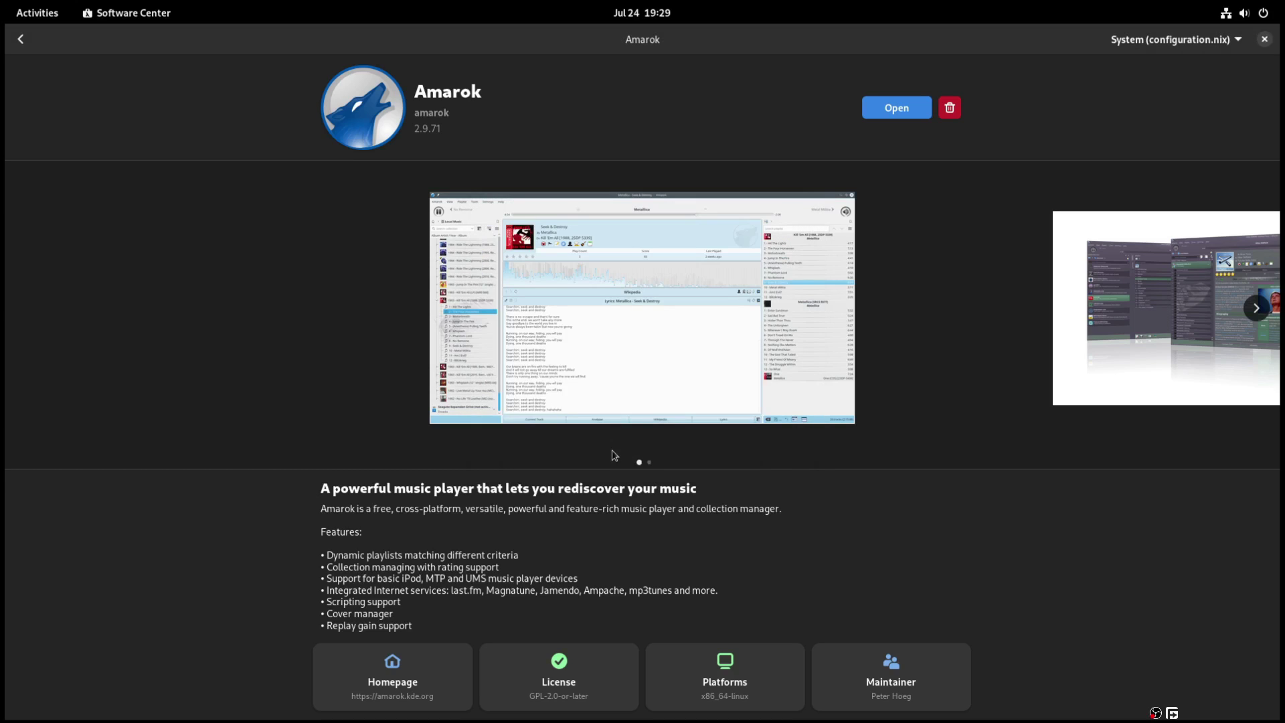
- Install Audacity into System (configuration.nix), authenticating with the account password
key(super+a)
click(1093, 538)
click(1215, 40)
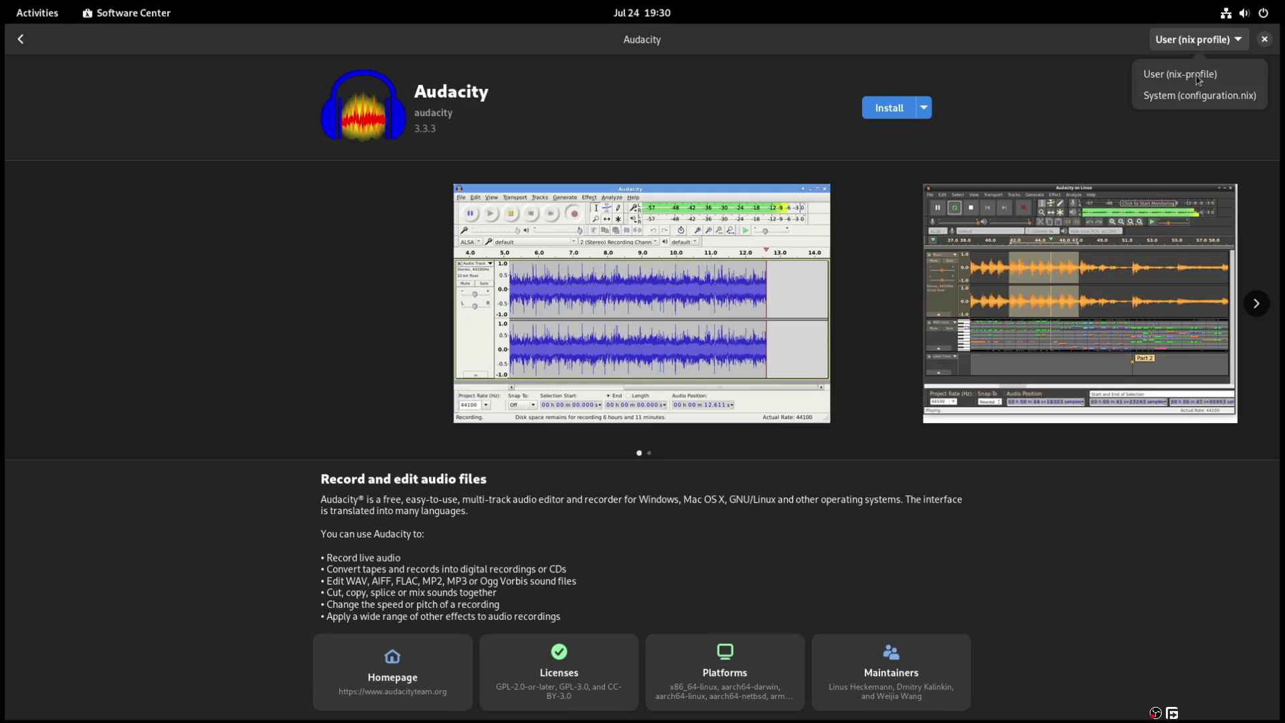
click(1184, 98)
click(889, 107)
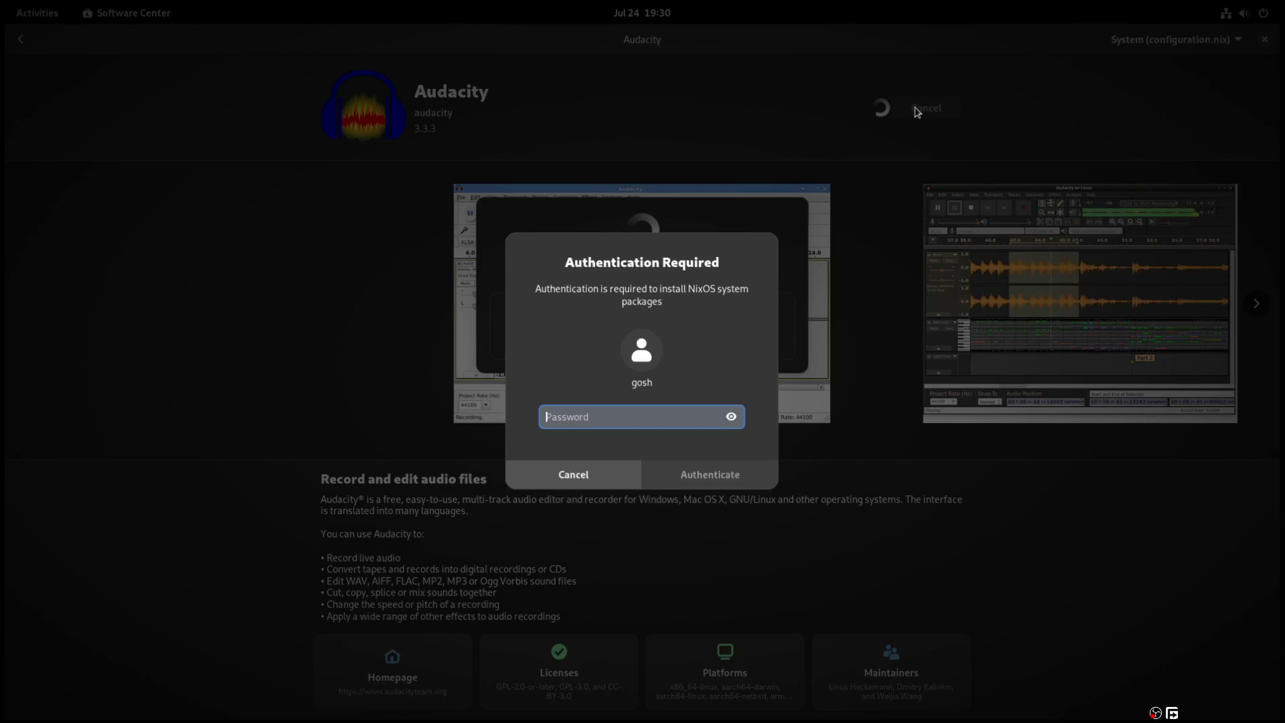
text(****)
key(Return)
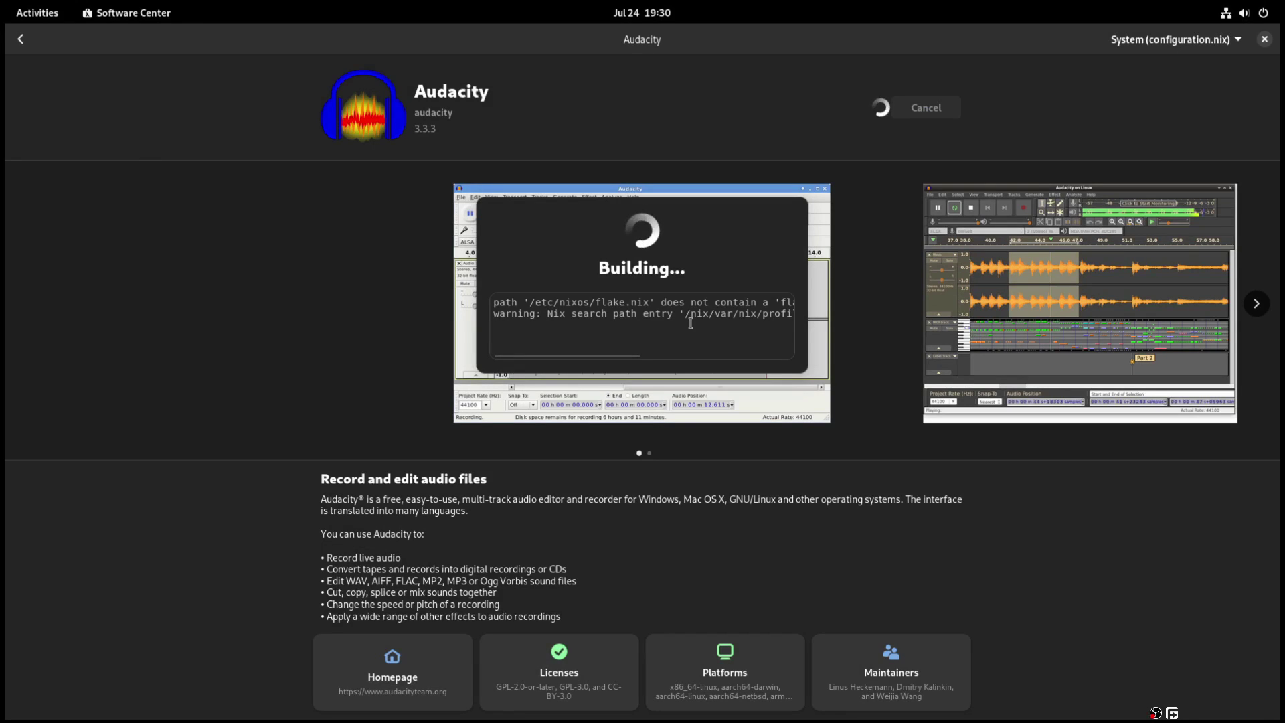
- Launch the Console terminal by searching 'ter' in Activities
click(24, 12)
text(ter)
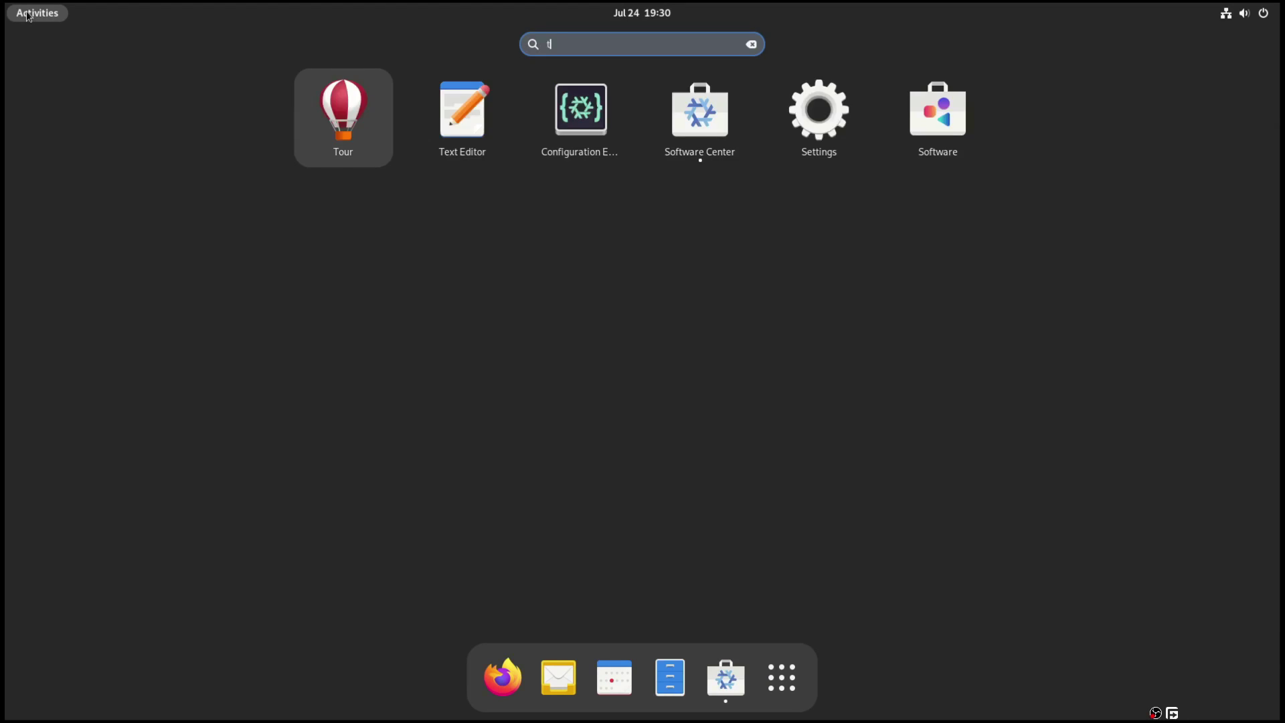
click(837, 137)
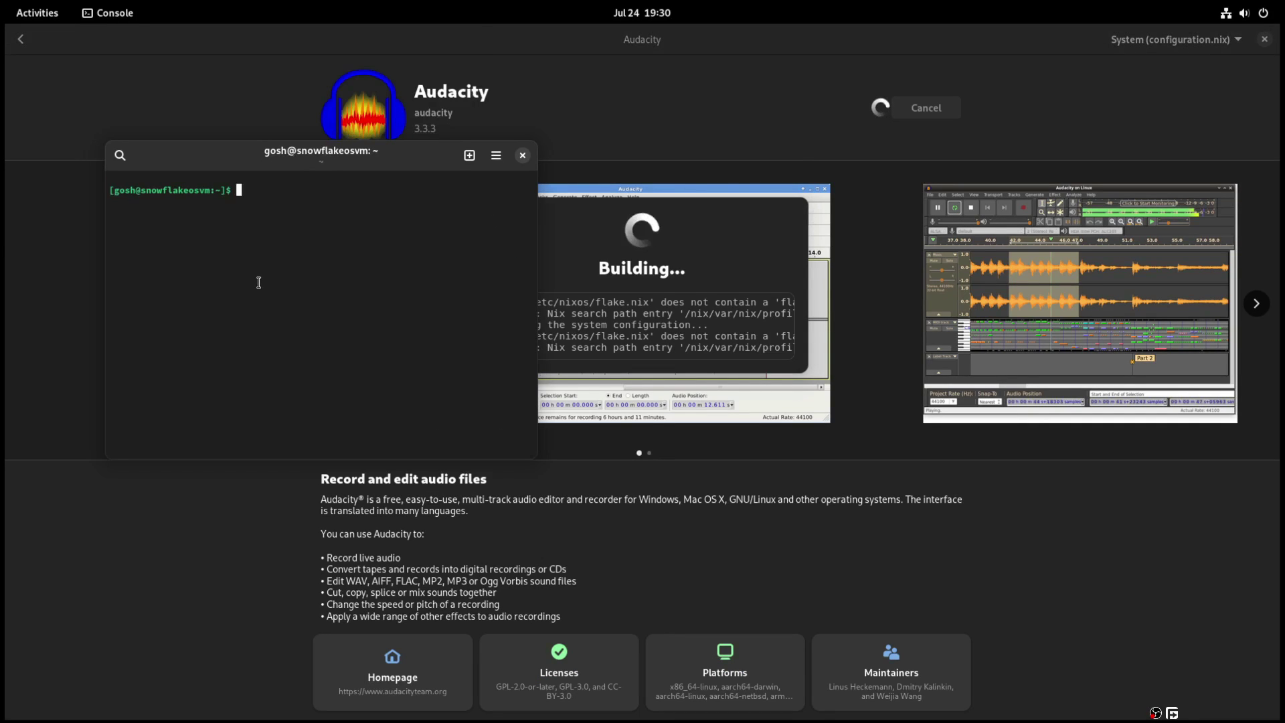
- Open /etc/nixos/configuration.nix with sudo nano and scroll to systemPackages
text(sudo )
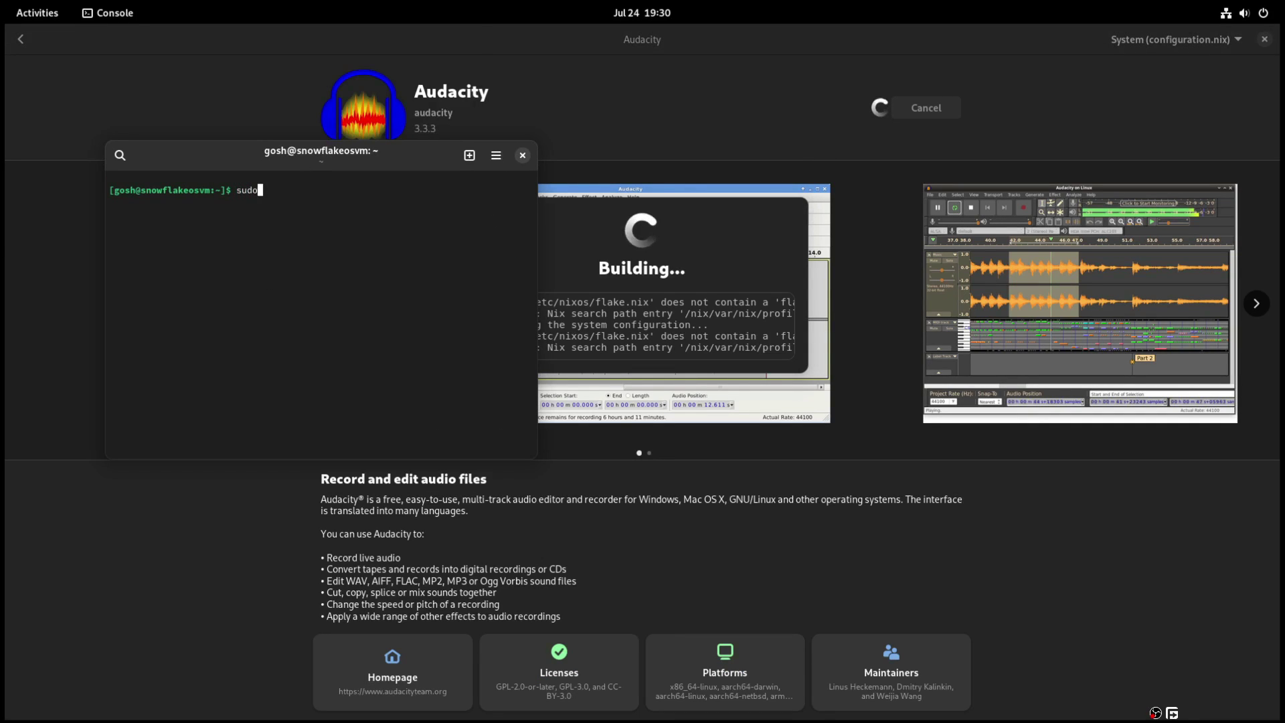
text(nano /etc/)
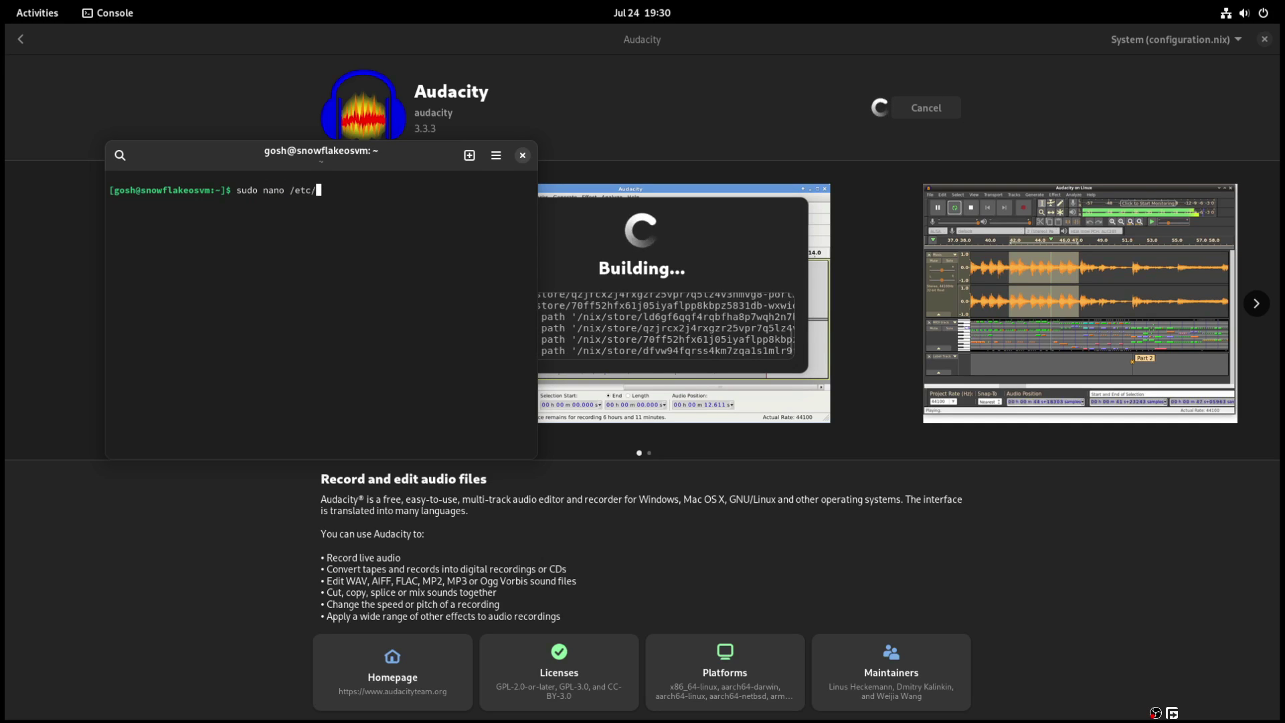
text(nixos/con)
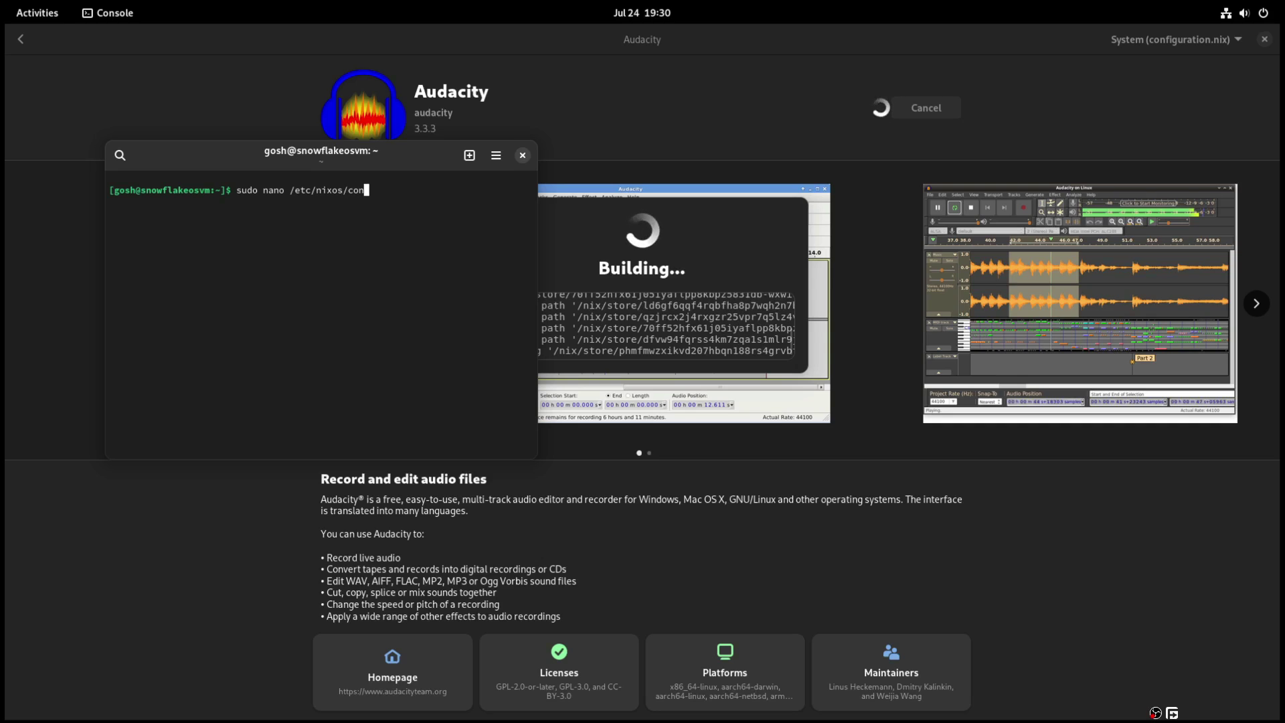
key(Tab)
key(Return)
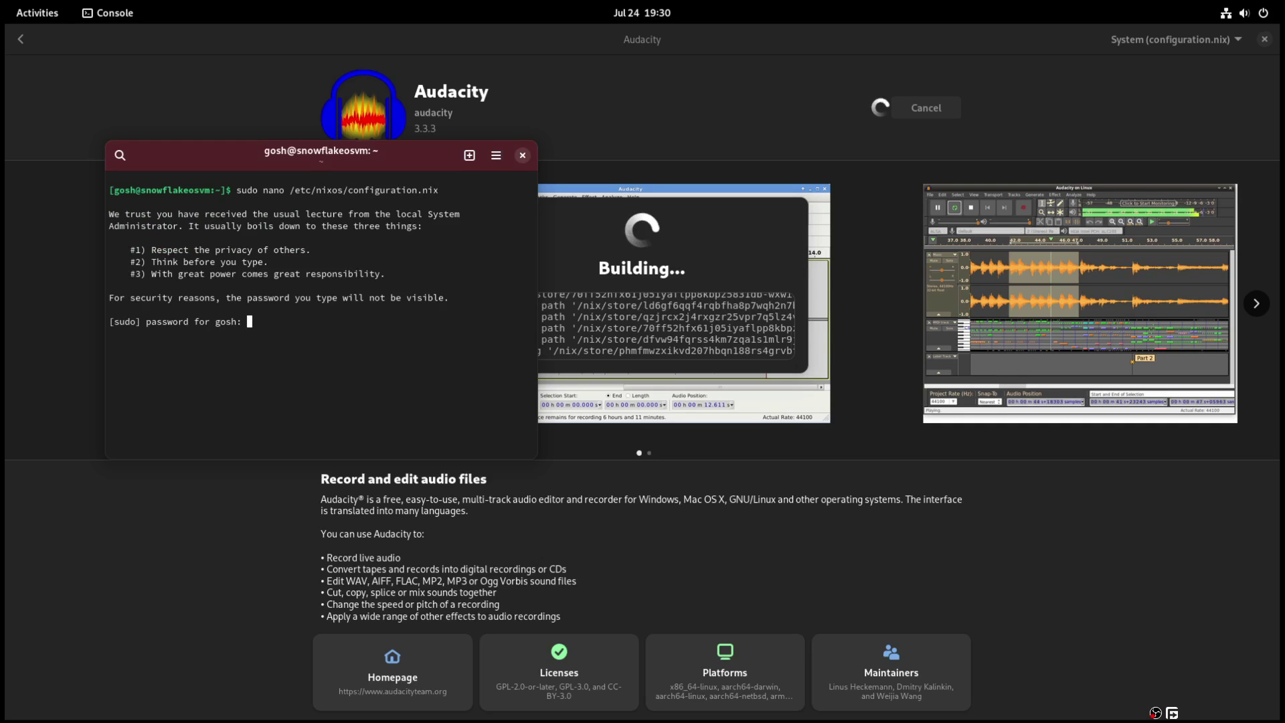
key(Return)
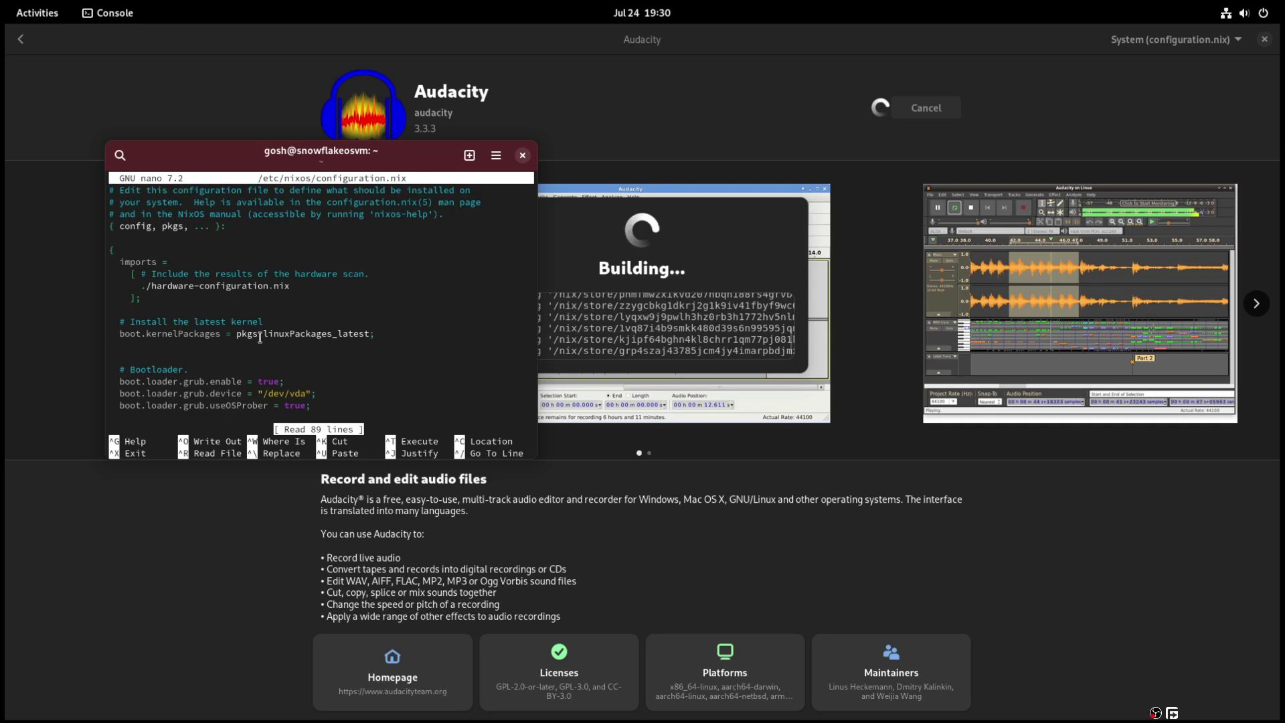
scroll(260, 337, down, 4)
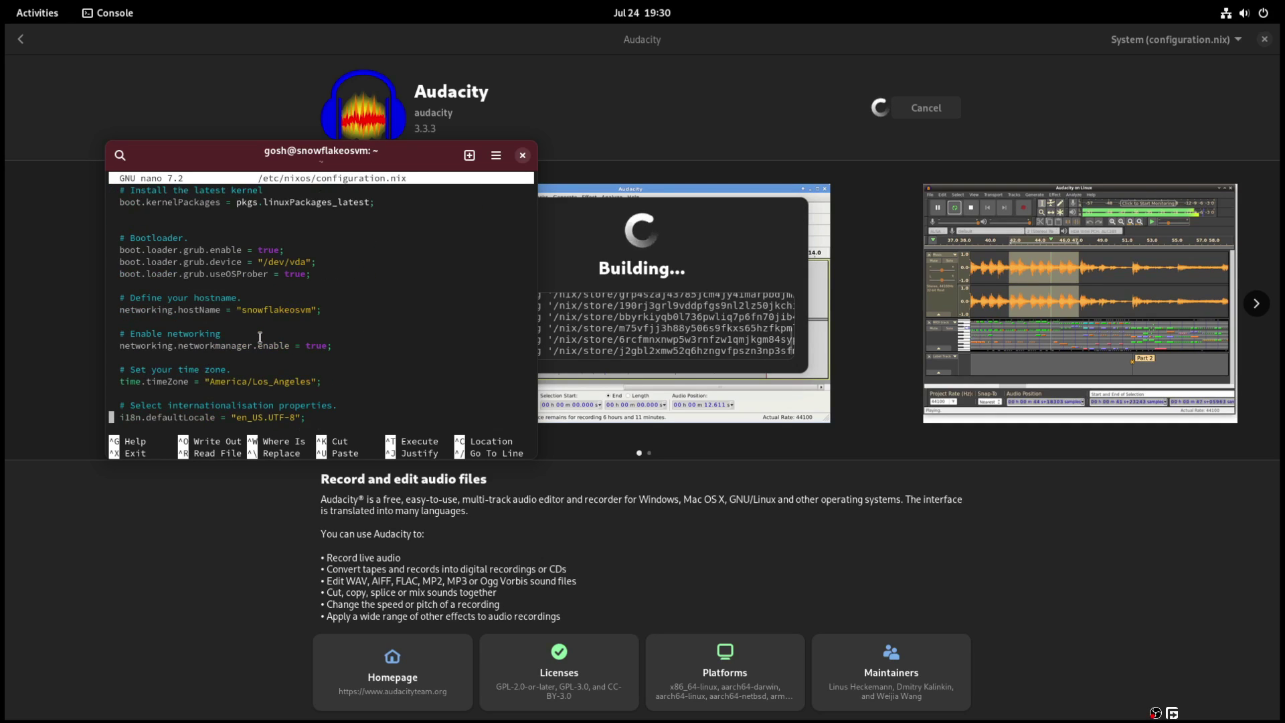
scroll(260, 337, down, 6)
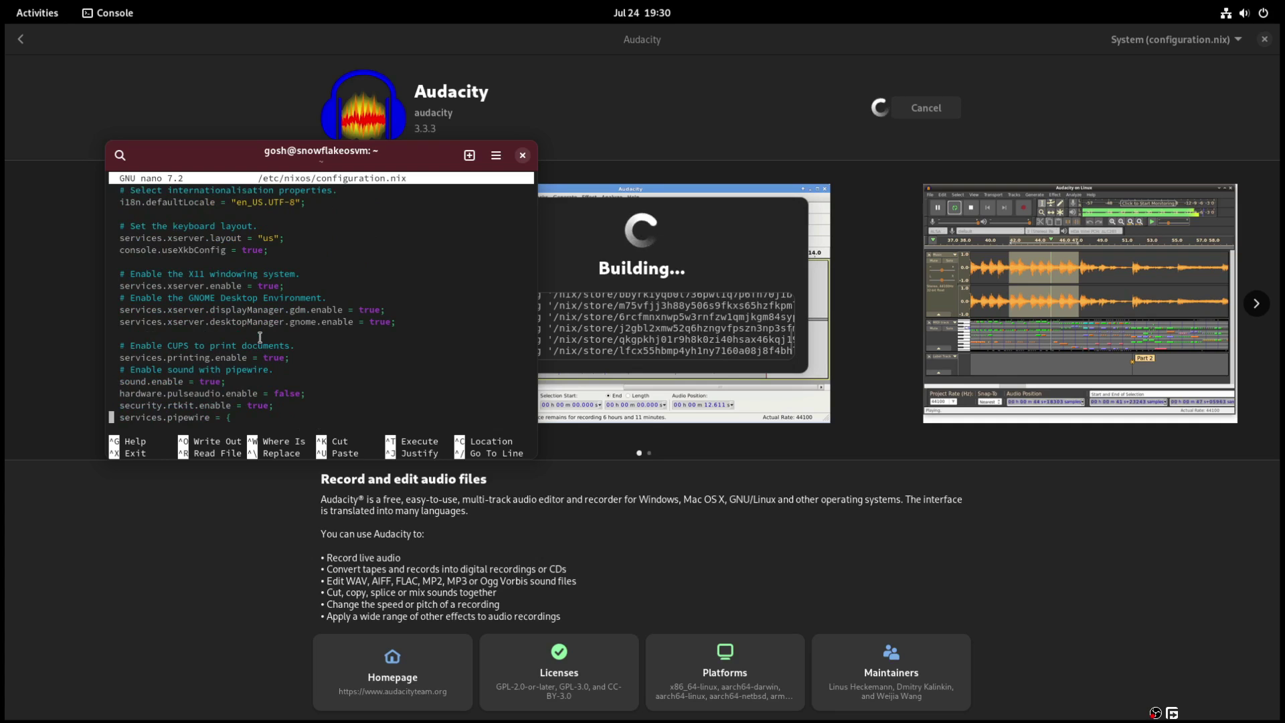
scroll(260, 336, down, 5)
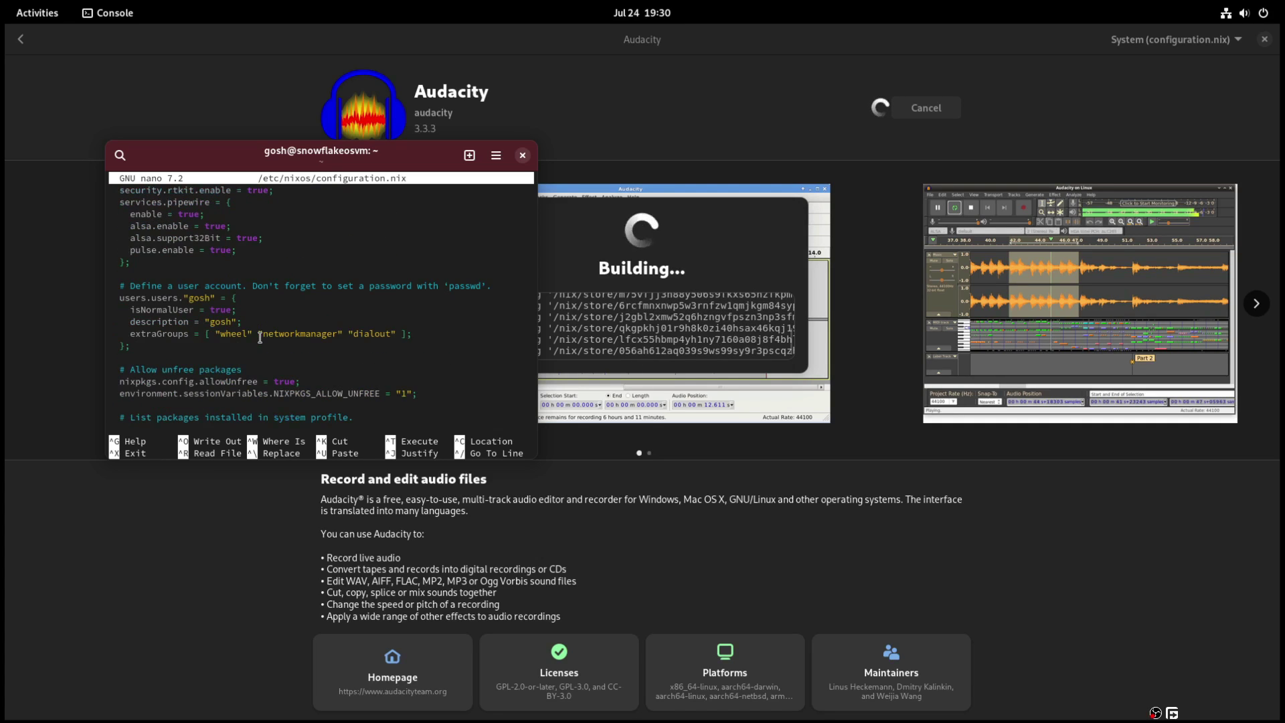
scroll(260, 337, down, 2)
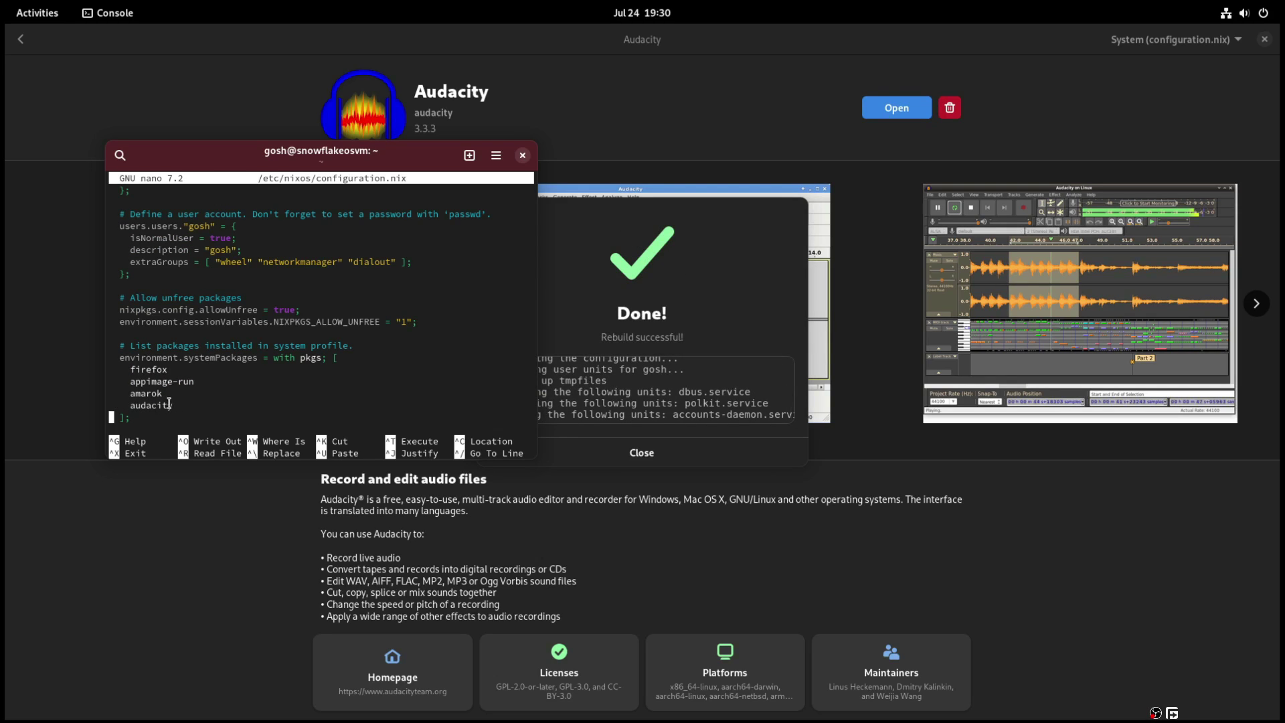
- Exit nano, close the Console and dismiss the rebuild success message
key(ctrl+x)
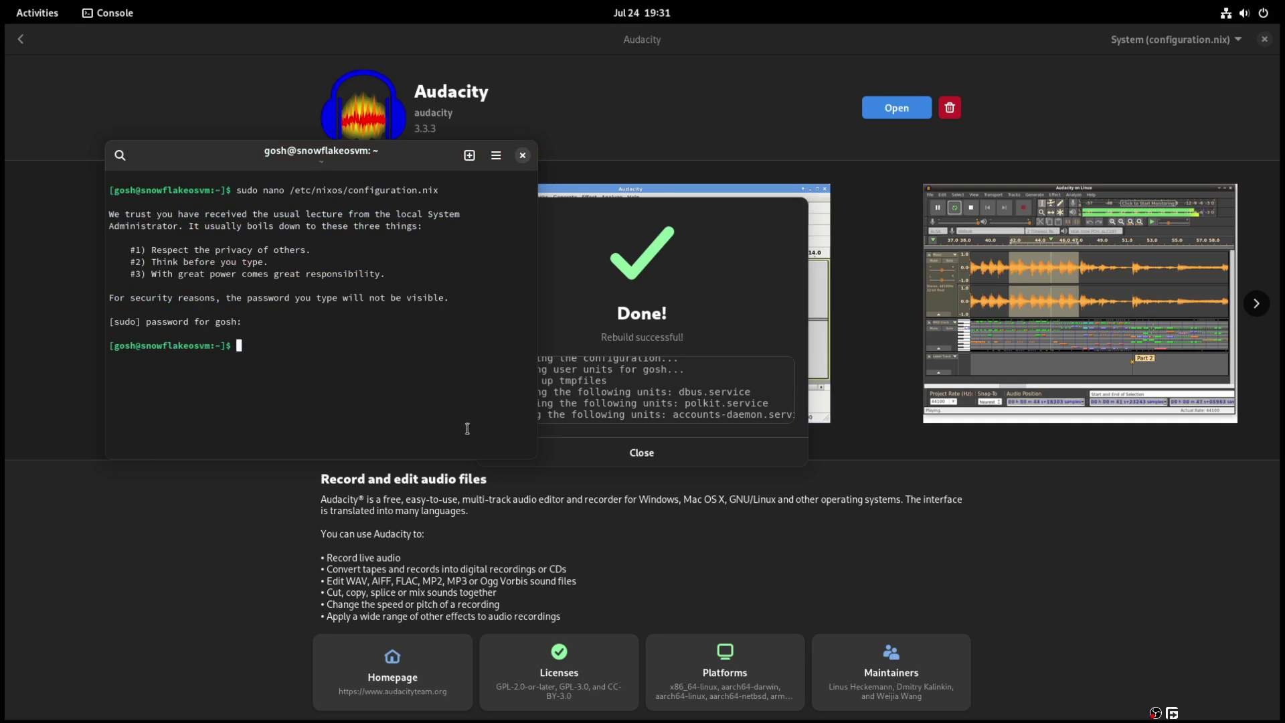
key(ctrl+d)
click(642, 453)
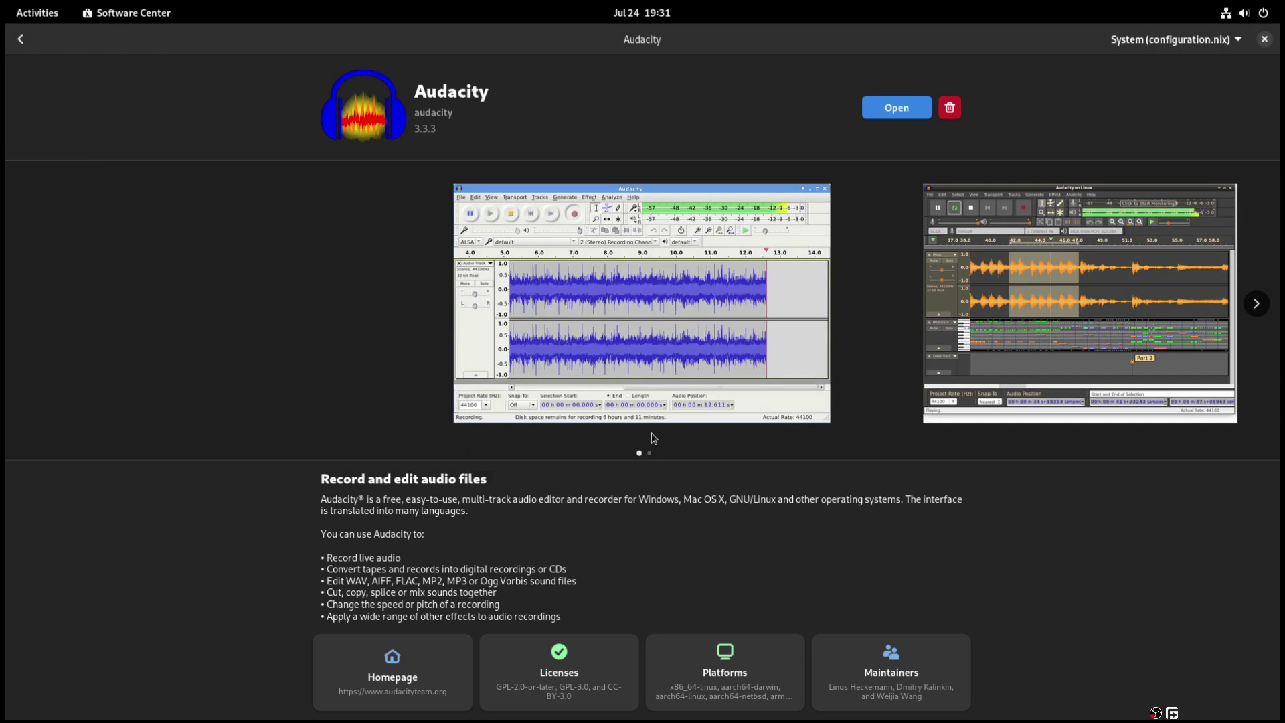
- Launch Audacity, dismiss its welcome dialog and maximize the window
click(896, 107)
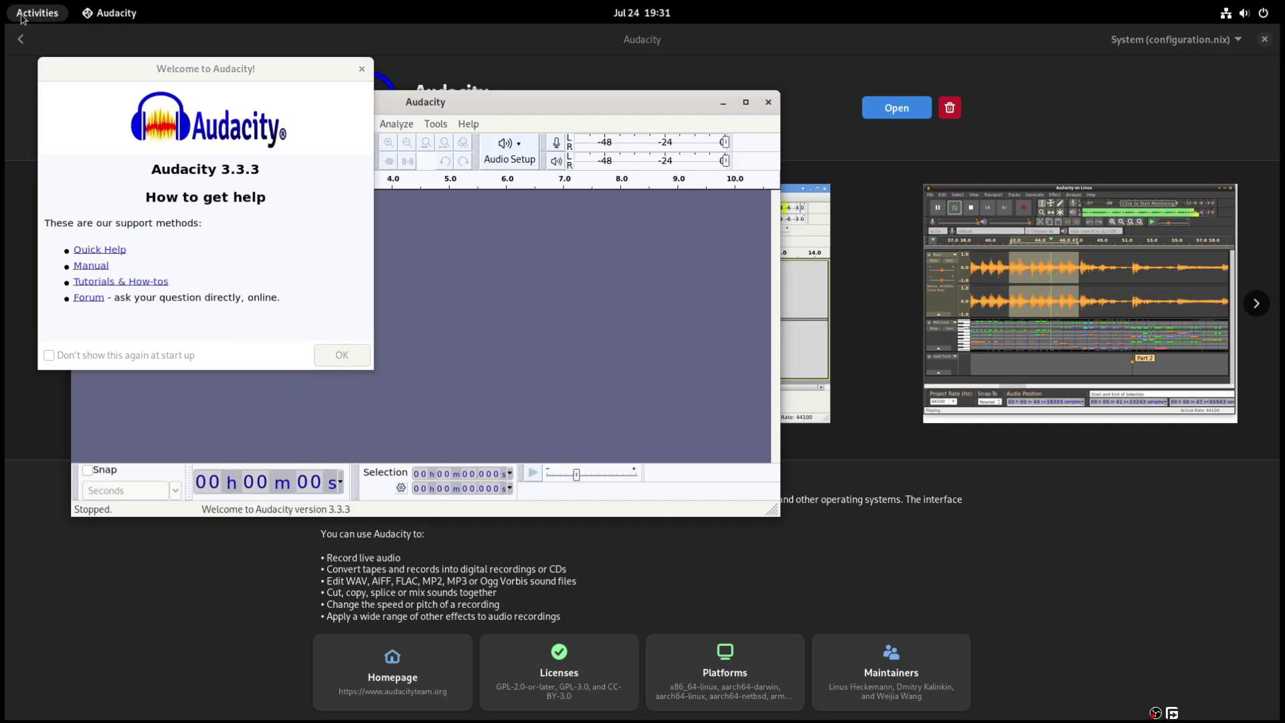
click(22, 16)
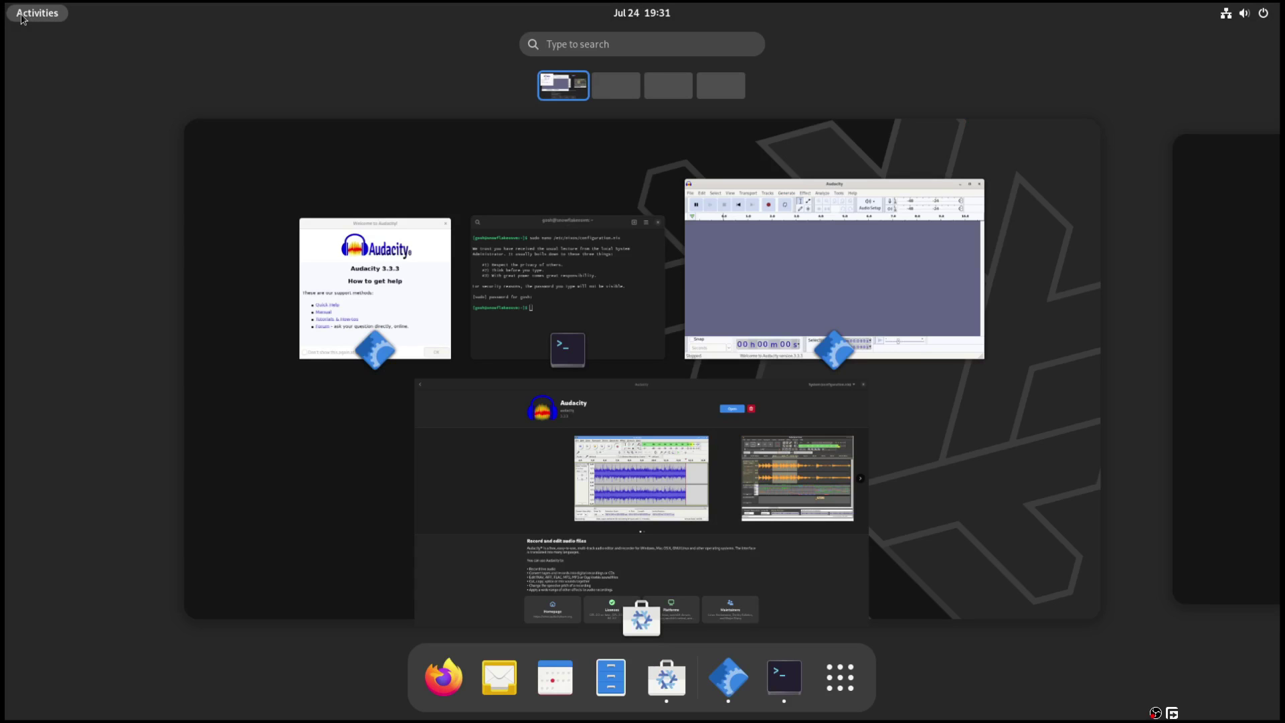
click(326, 260)
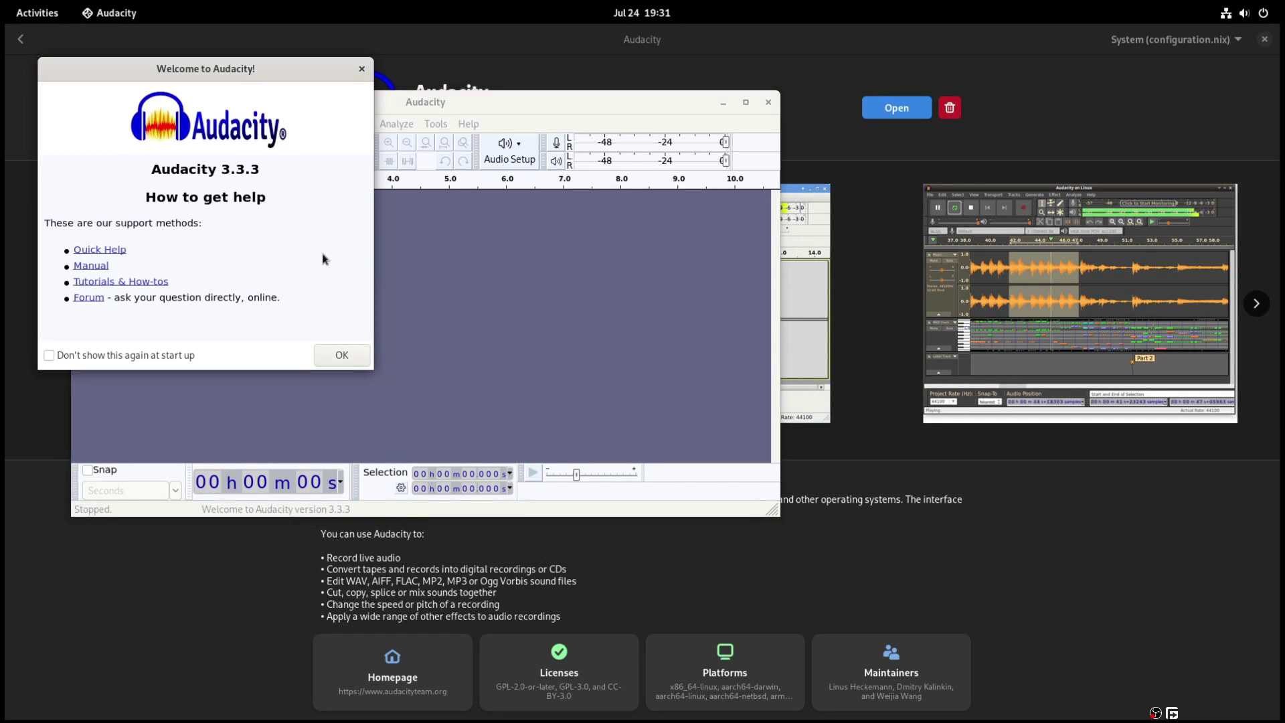
click(368, 356)
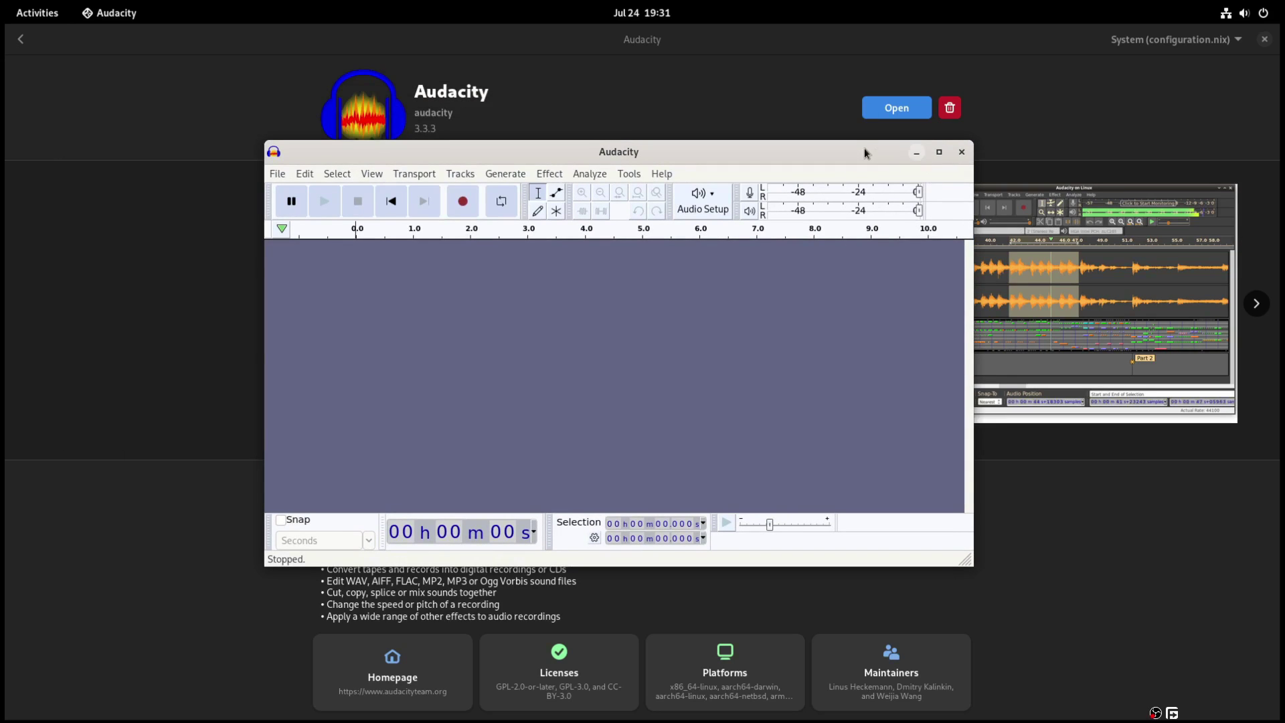
click(912, 150)
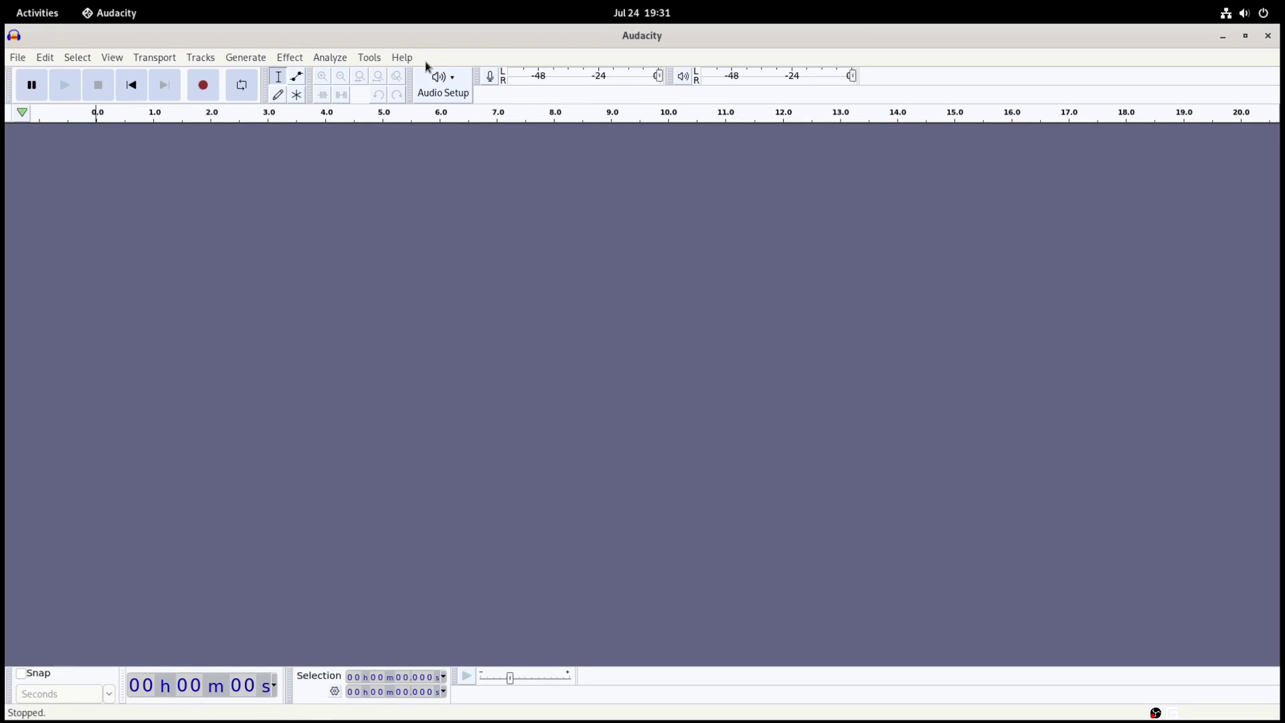
- View Help > About Audacity to confirm version 3.3.3, then close it
click(404, 57)
click(438, 131)
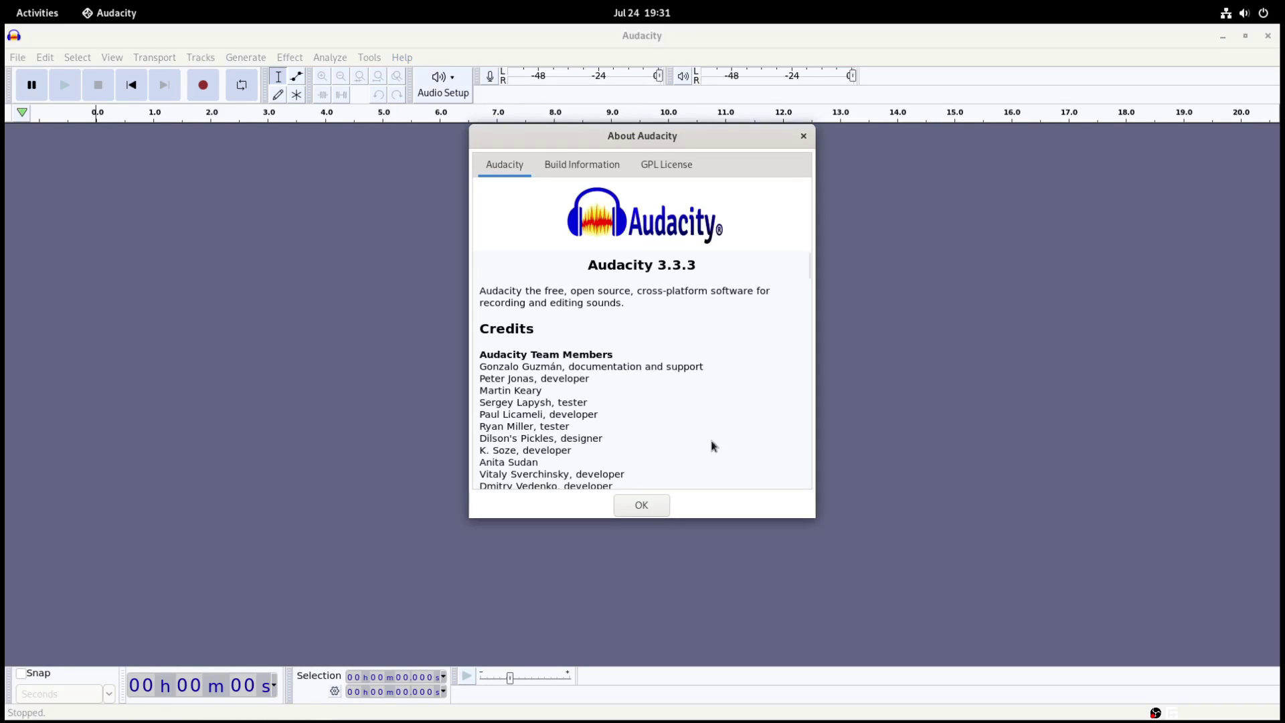
click(637, 508)
- Close Audacity, uninstall it with the account password, then switch to the Console window
click(1268, 37)
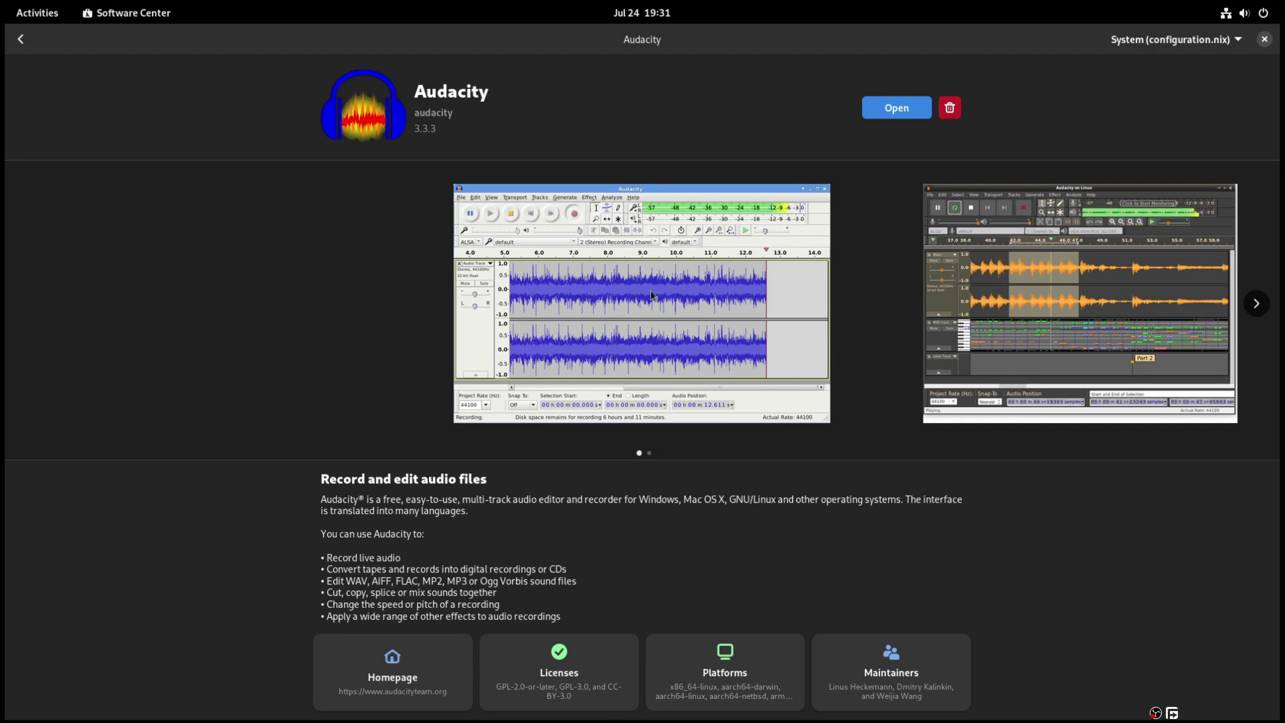
click(956, 107)
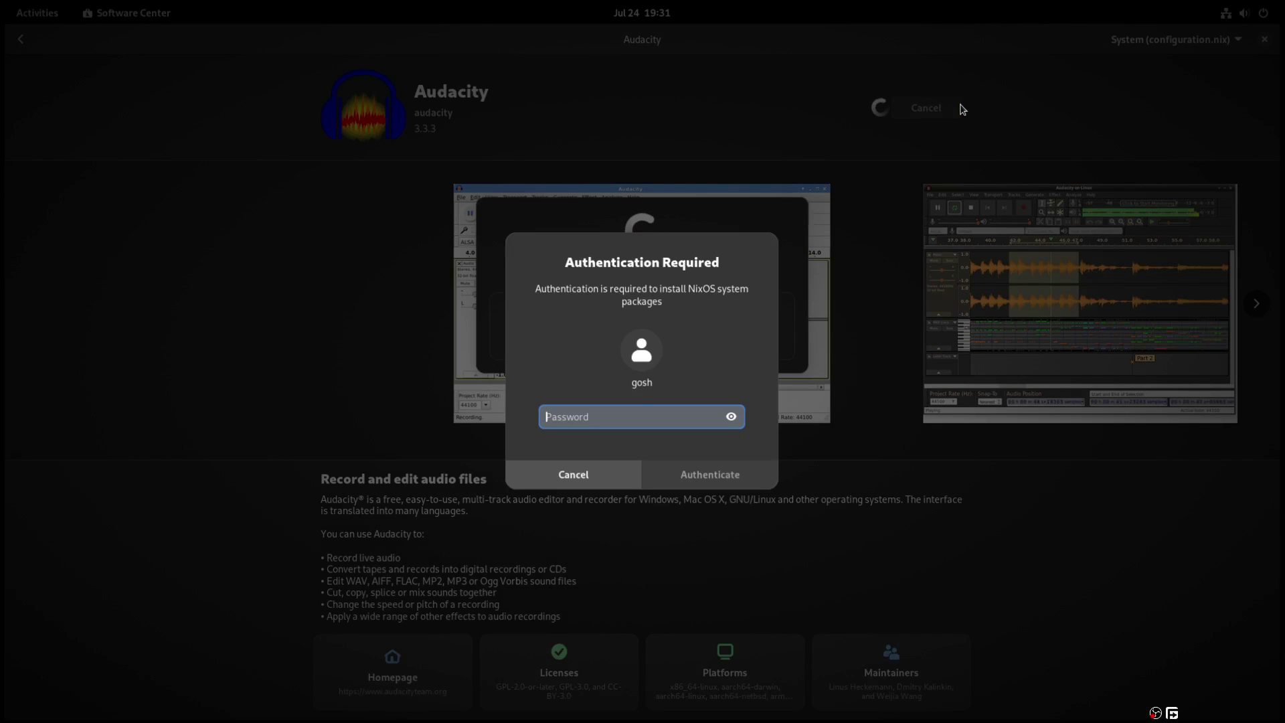
text(****)
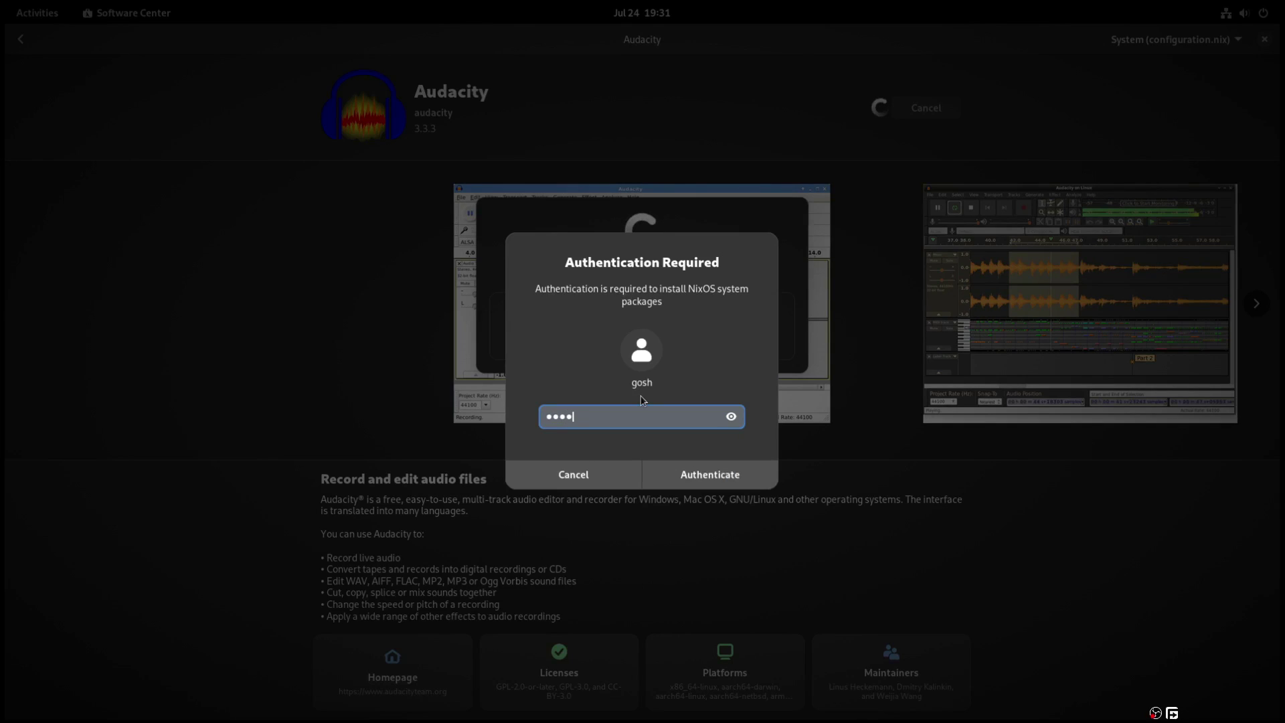
key(Return)
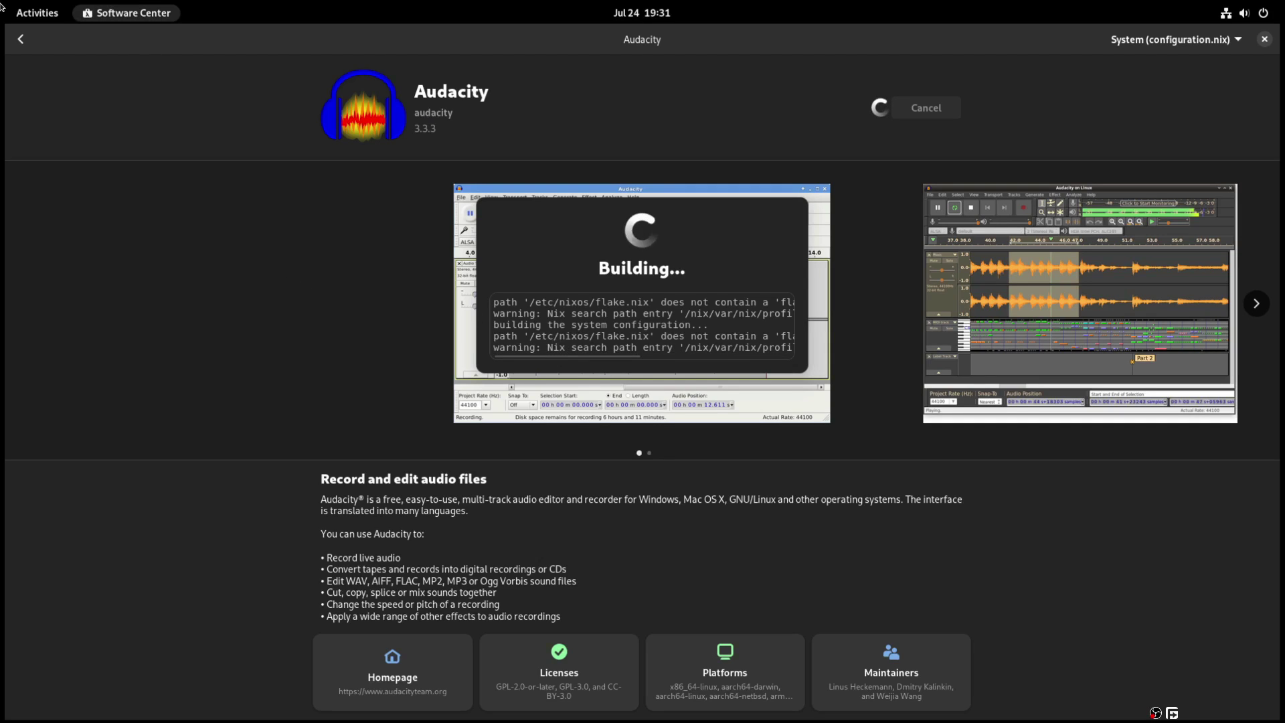
click(28, 14)
click(381, 421)
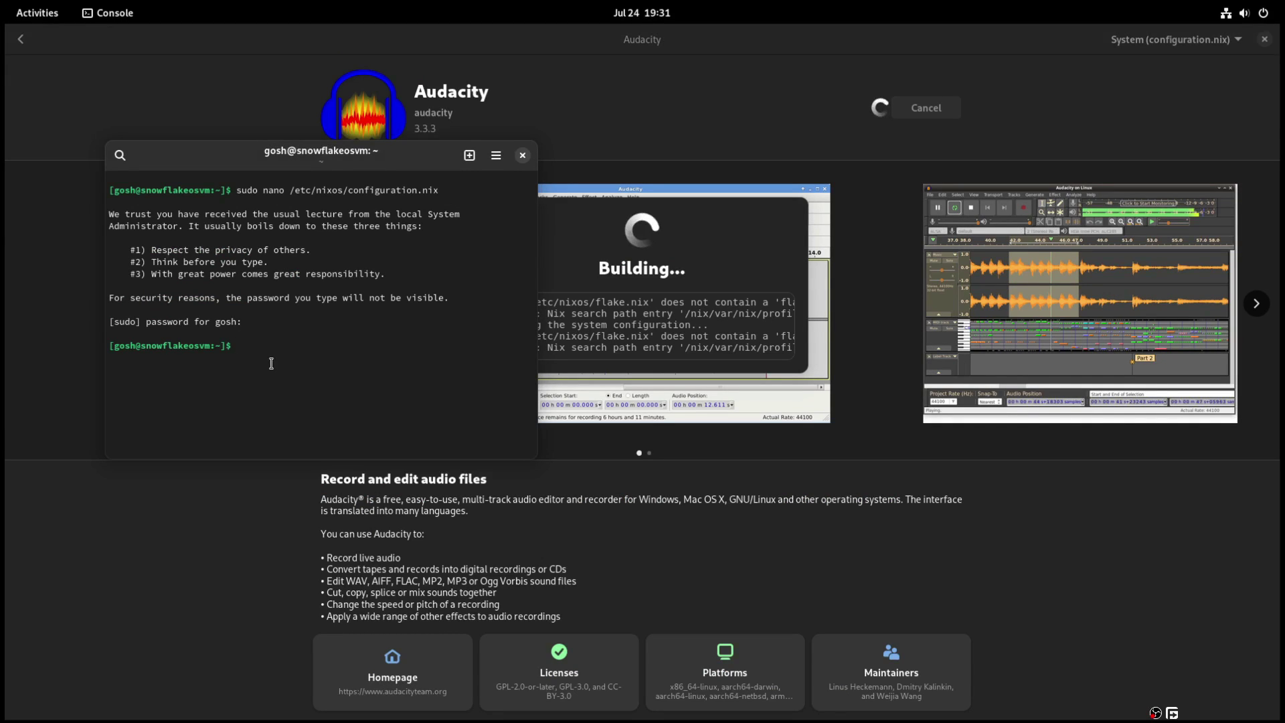
- Reopen configuration.nix in nano and scroll to systemPackages, now listing firefox, appimage-run and amarok
key(Up)
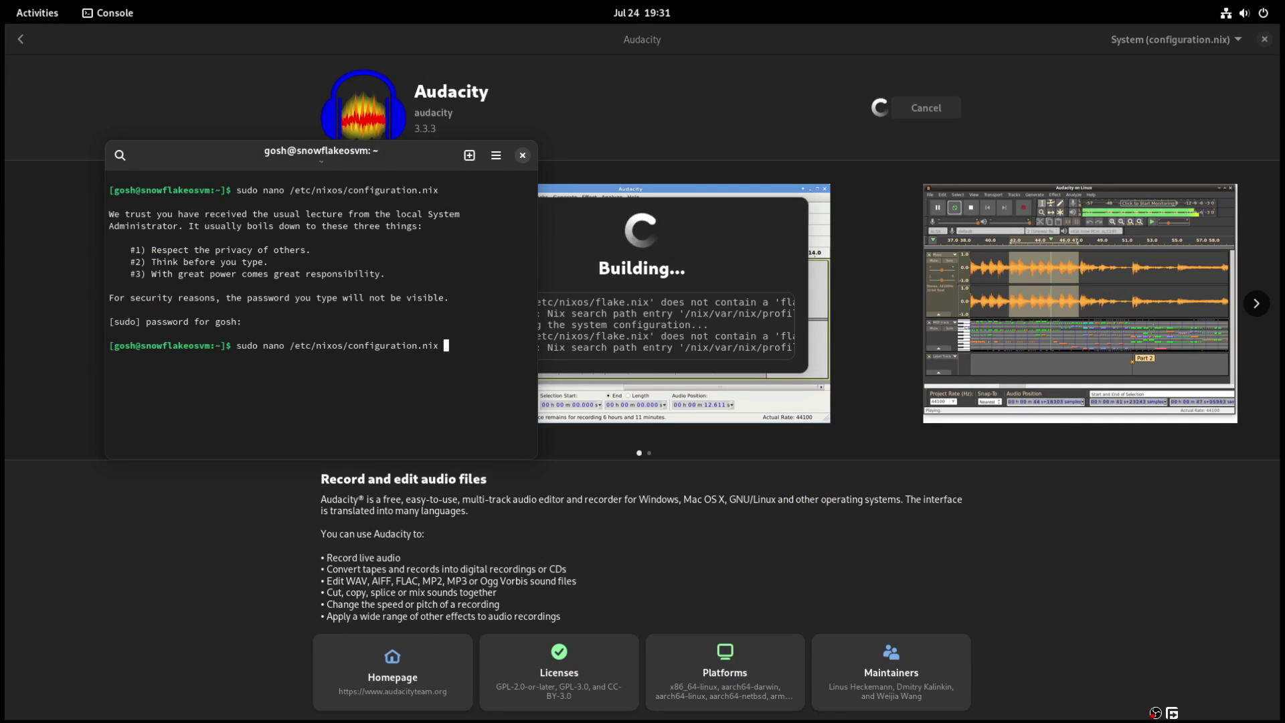
key(Return)
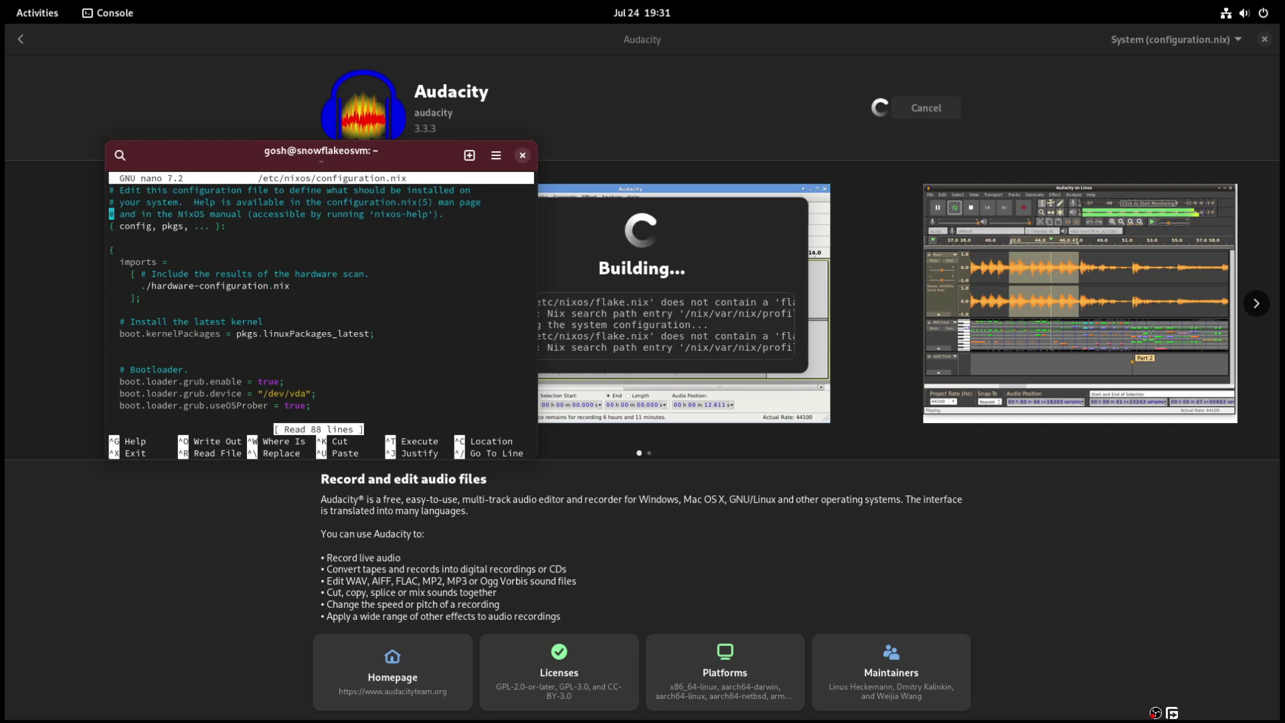
key(Down)
key(Down)
key(Down)
key(Down)
key(Down)
key(Down)
key(Down)
key(Down)
key(Down)
key(Down)
key(Down)
key(Down)
key(Down)
key(Down)
key(Down)
key(Down)
key(Down)
key(Down)
key(Down)
key(Down)
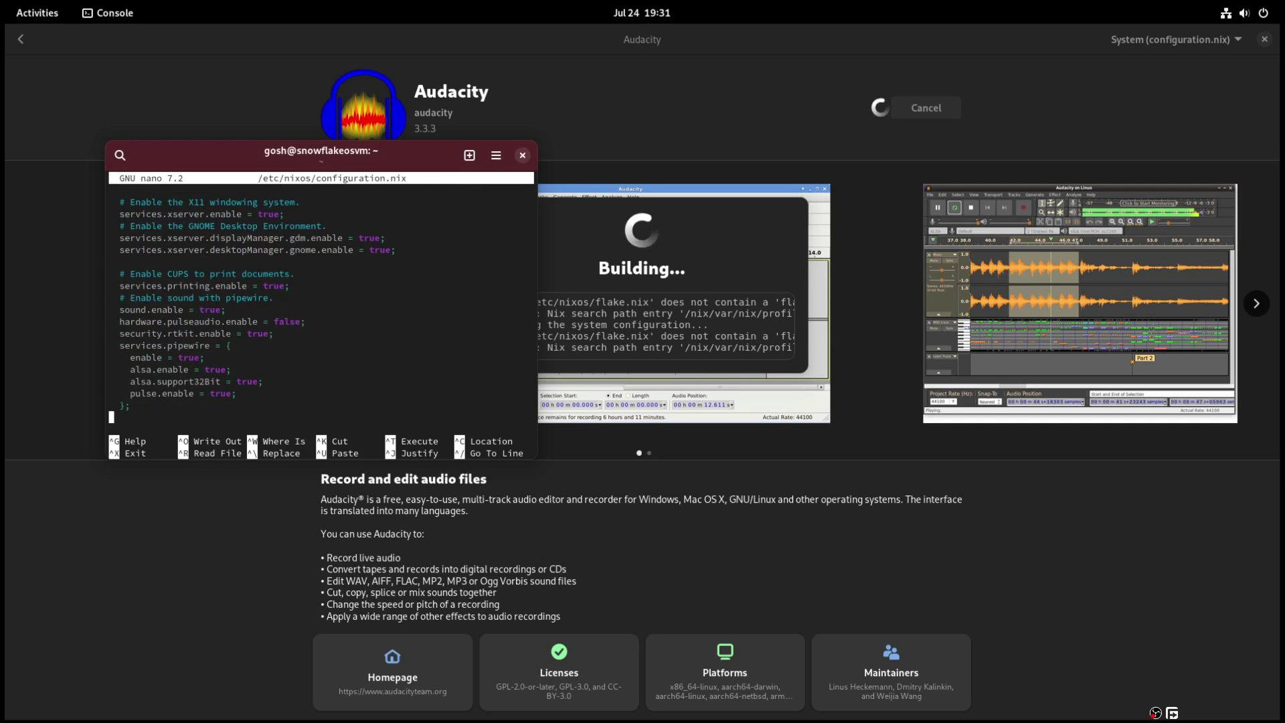
key(Down)
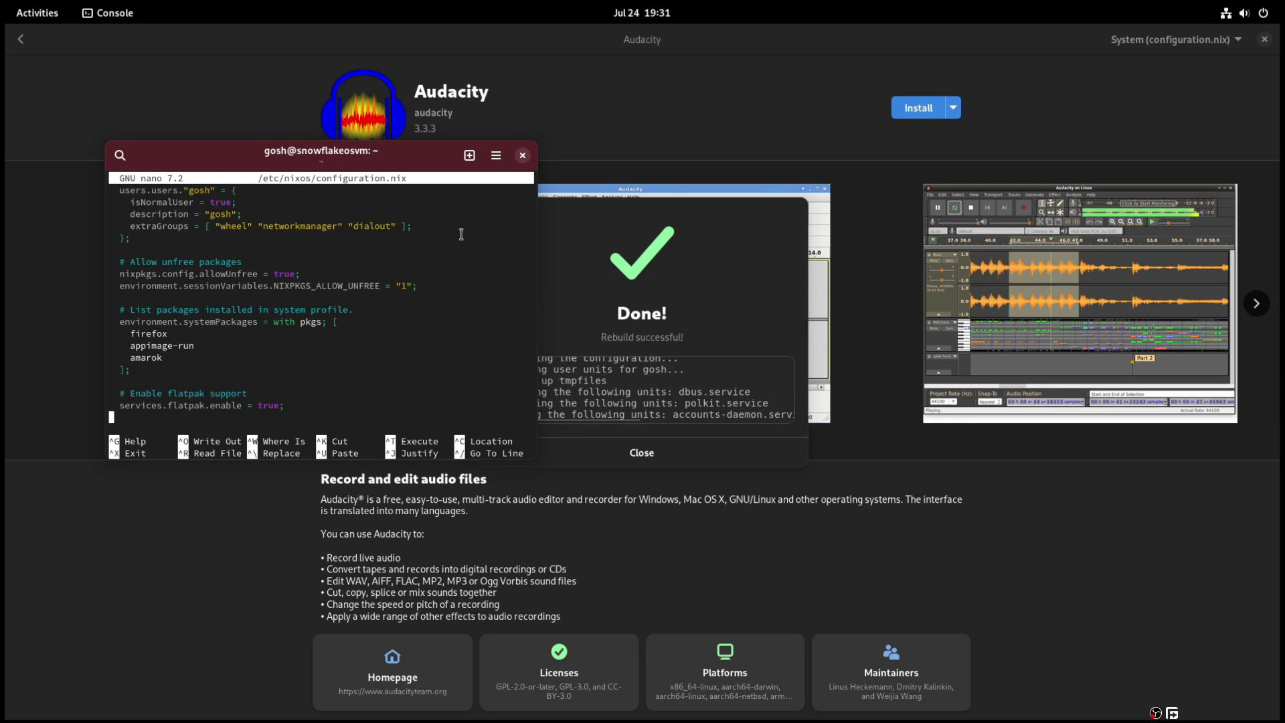
- Keep the terminal open, then dismiss the Audacity removal's rebuild success message
key(ctrl+shift+q)
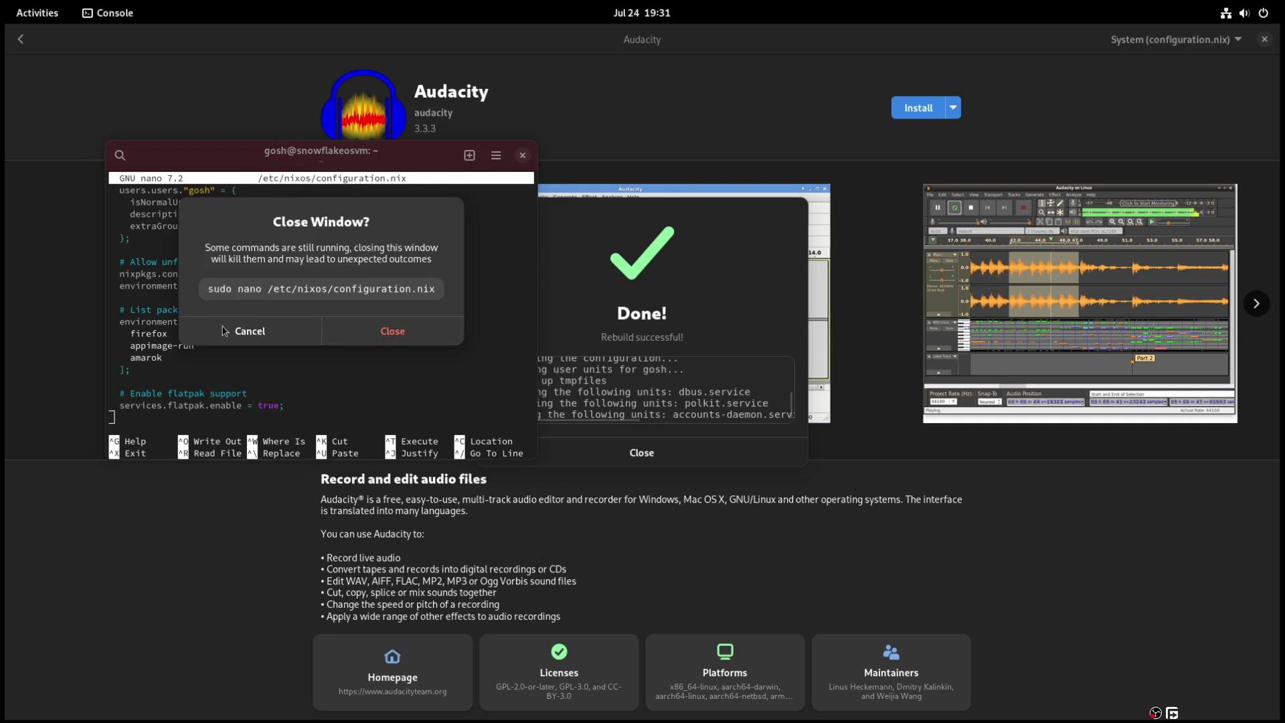
click(226, 331)
scroll(413, 321, down, 3)
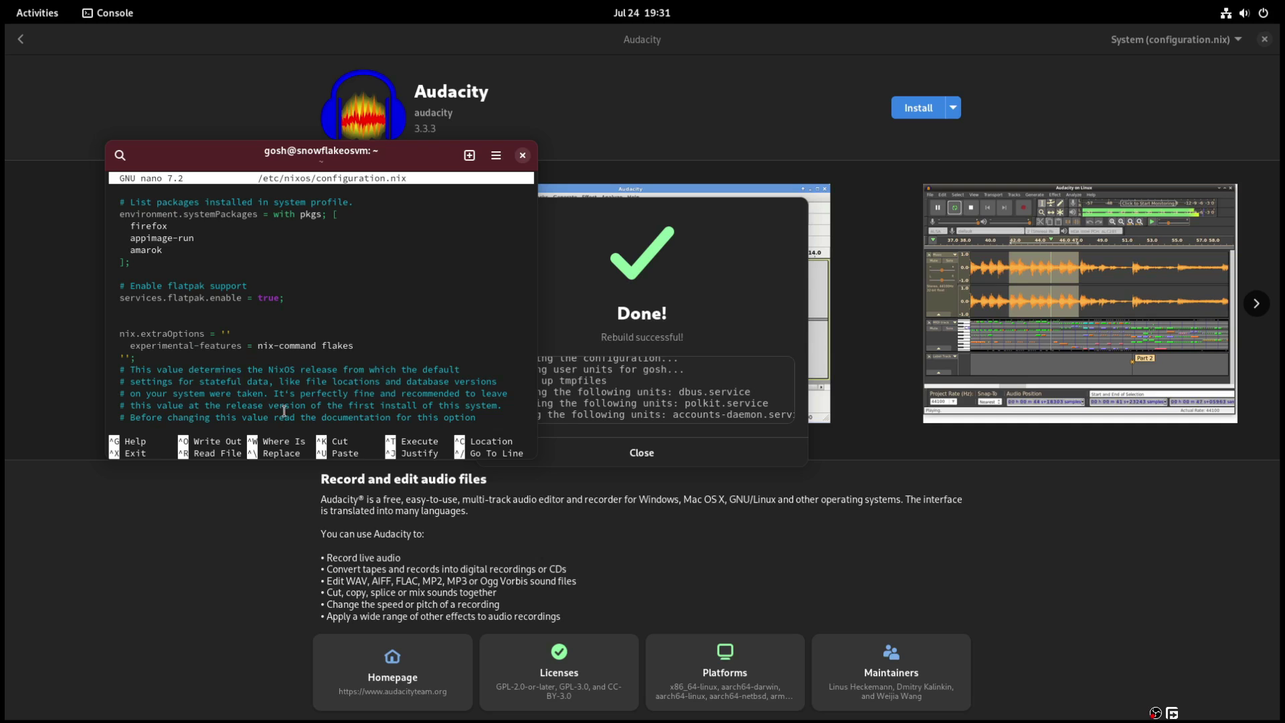
scroll(284, 411, down, 1)
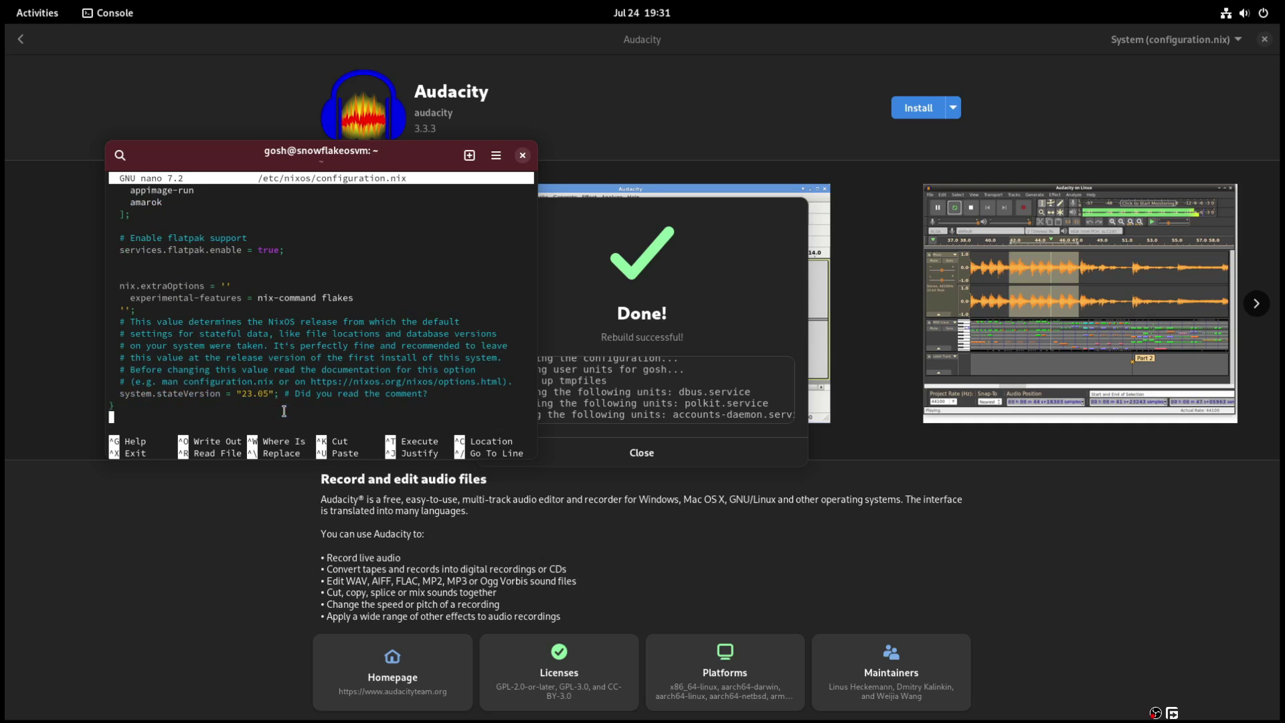
click(625, 452)
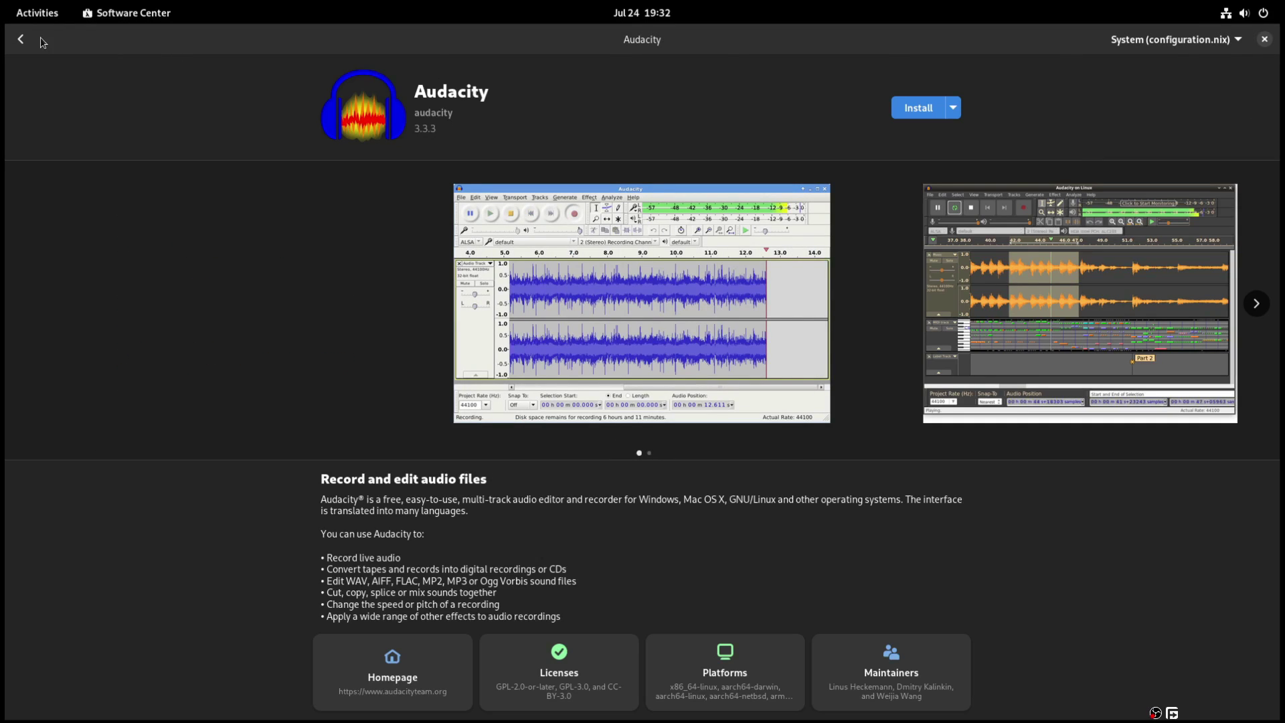
- Close Software Center, then close the Console window despite nano still running
click(1264, 40)
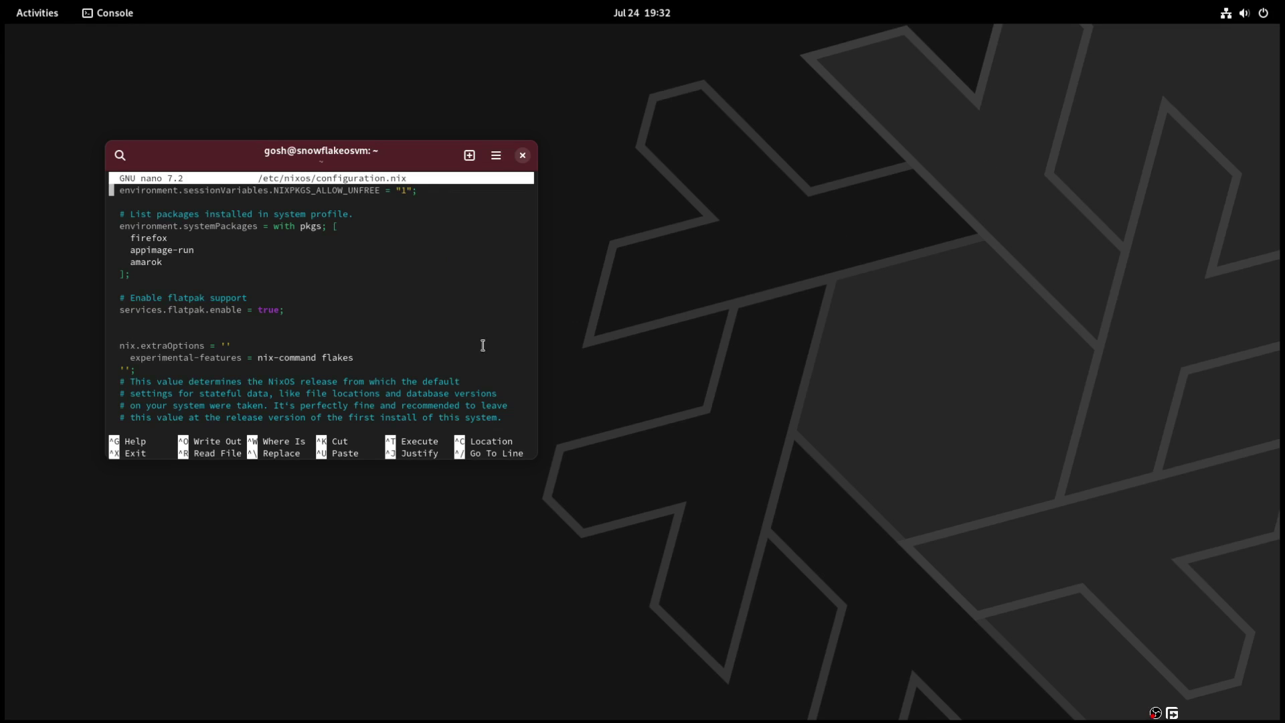
drag(329, 152, 524, 166)
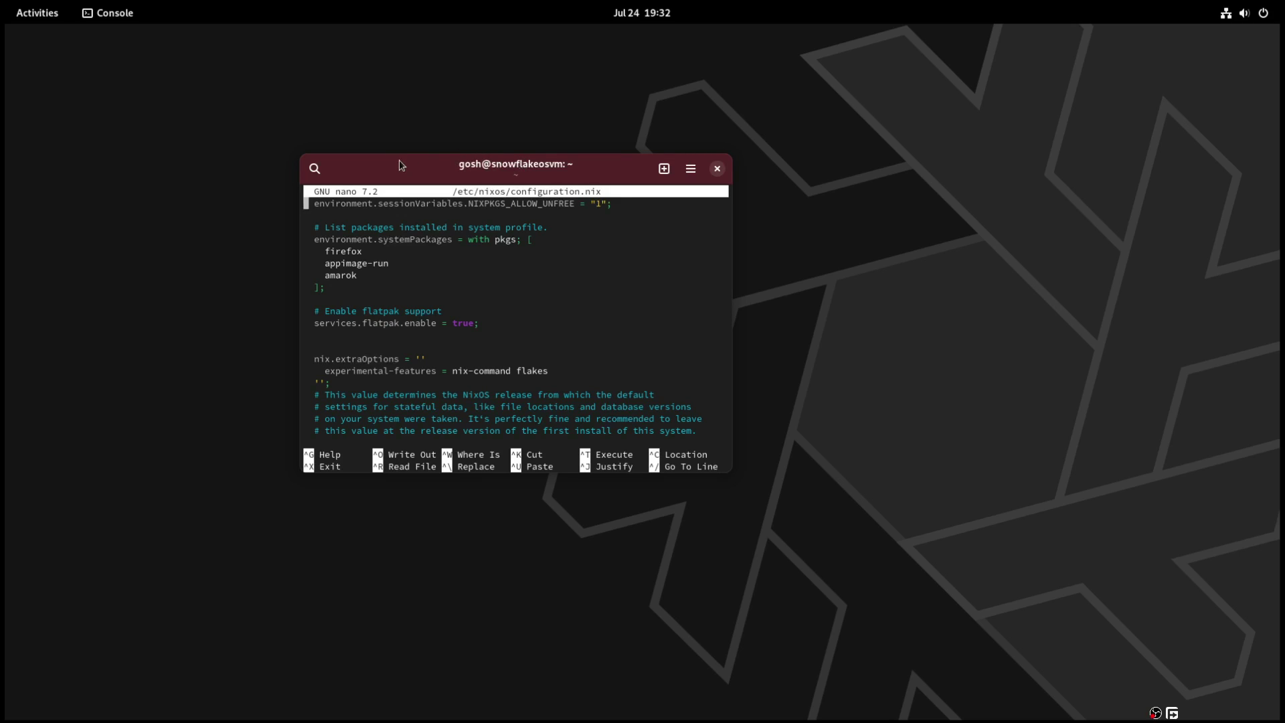
drag(399, 165, 519, 186)
click(810, 192)
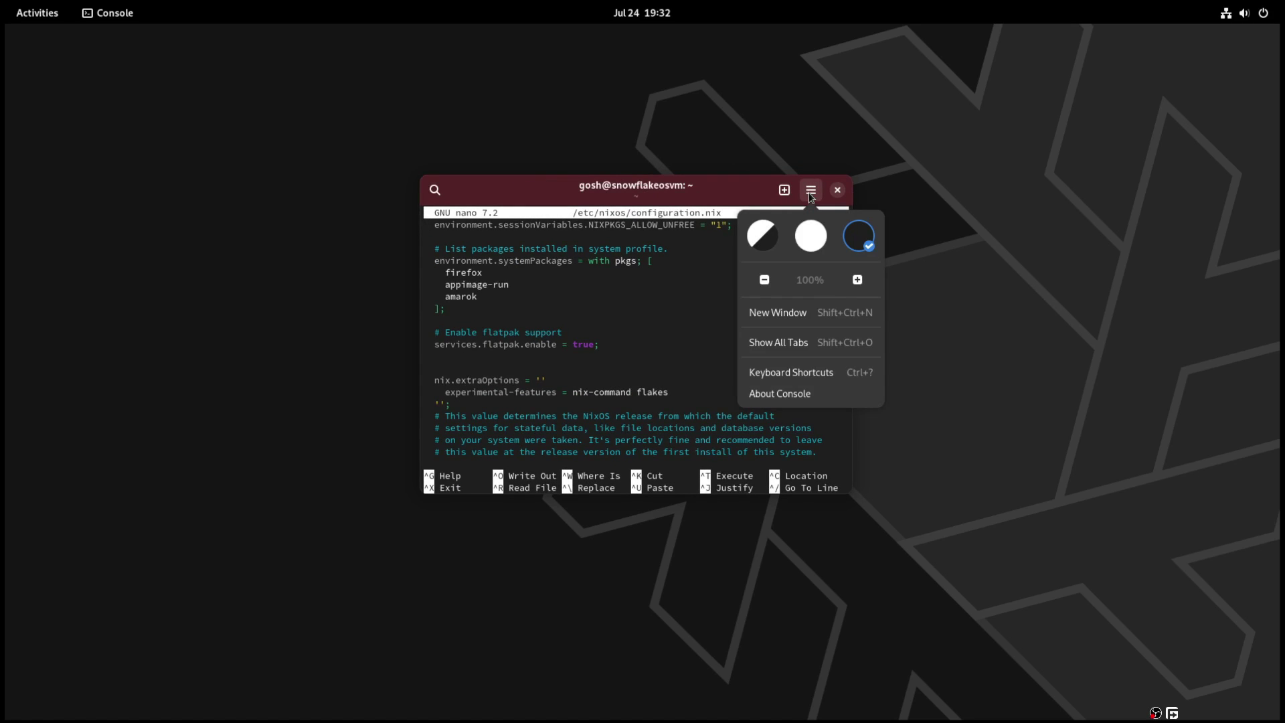
click(810, 194)
click(837, 191)
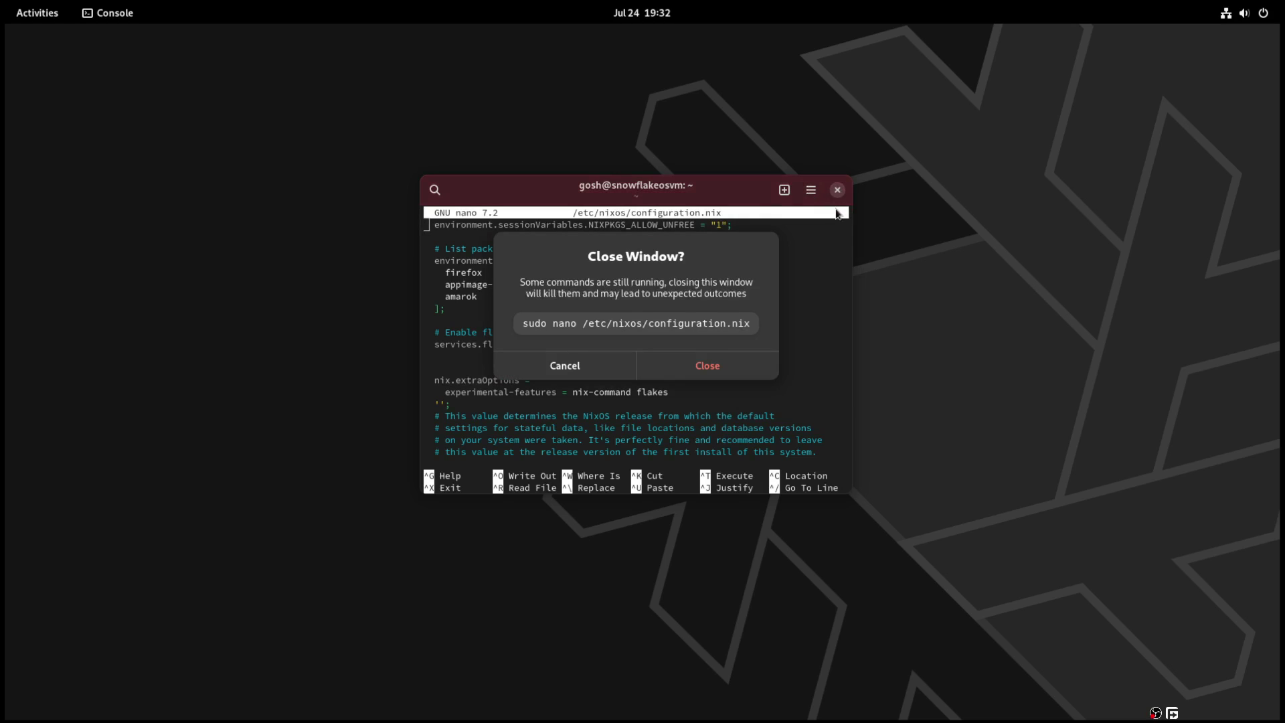
click(697, 370)
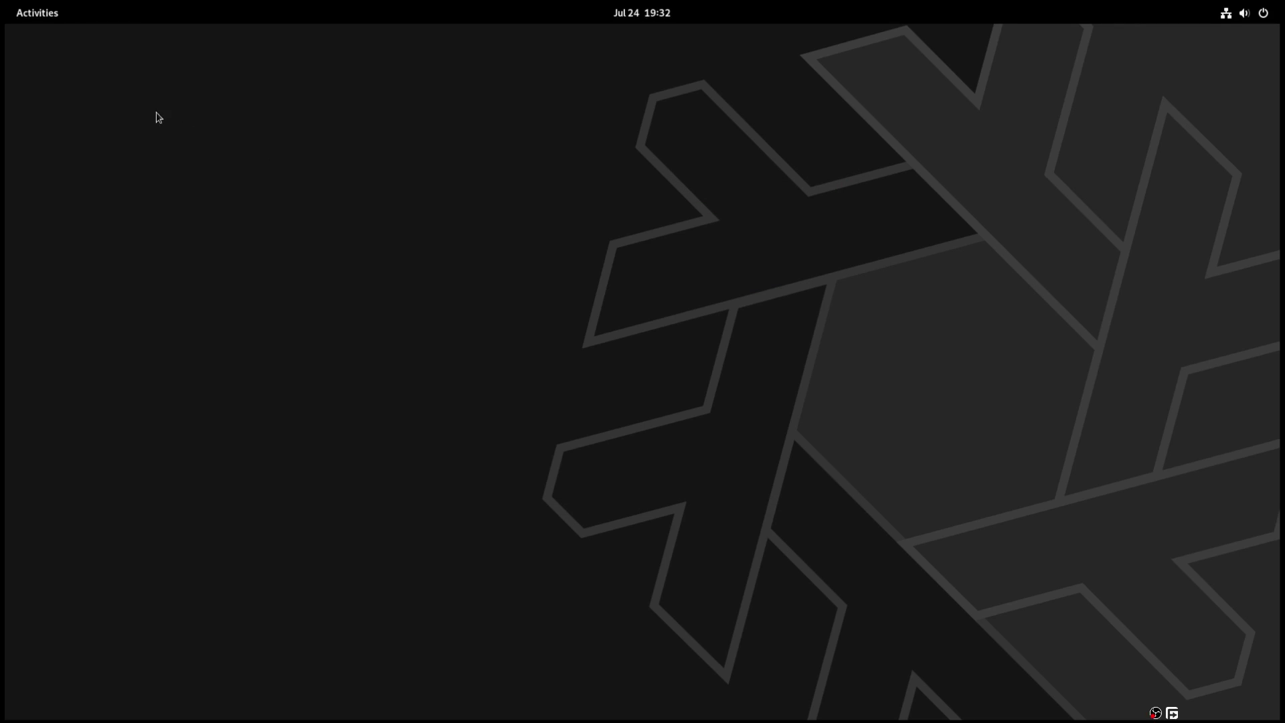
- From the Activities overview, launch Files and close it again
click(42, 20)
click(669, 678)
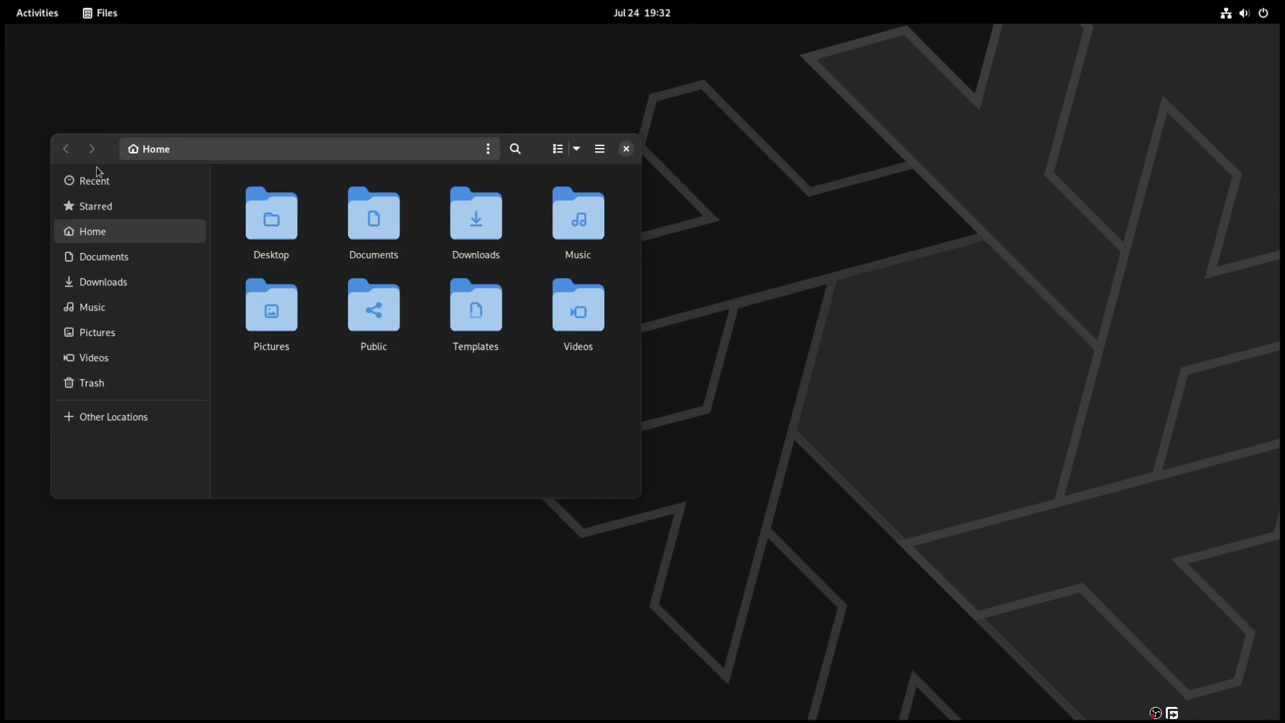
click(626, 150)
- Browse the installed applications grid, then return to the empty workspace overview
click(42, 21)
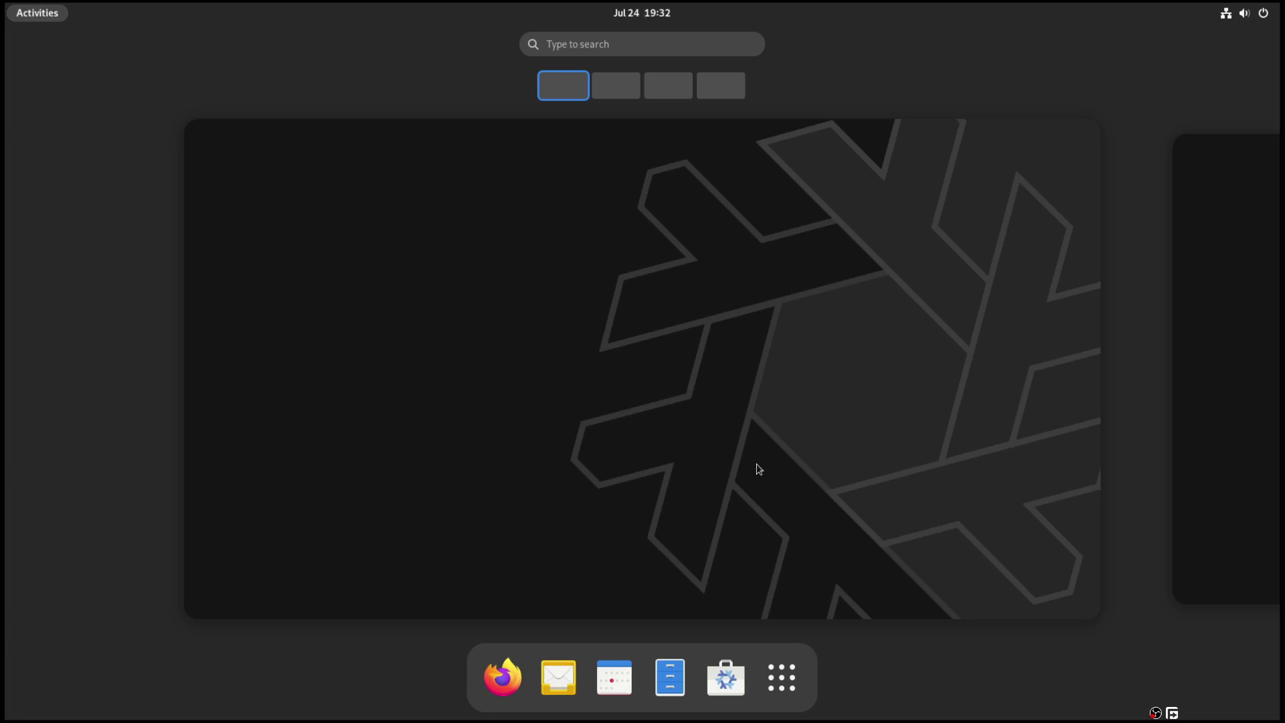
click(783, 681)
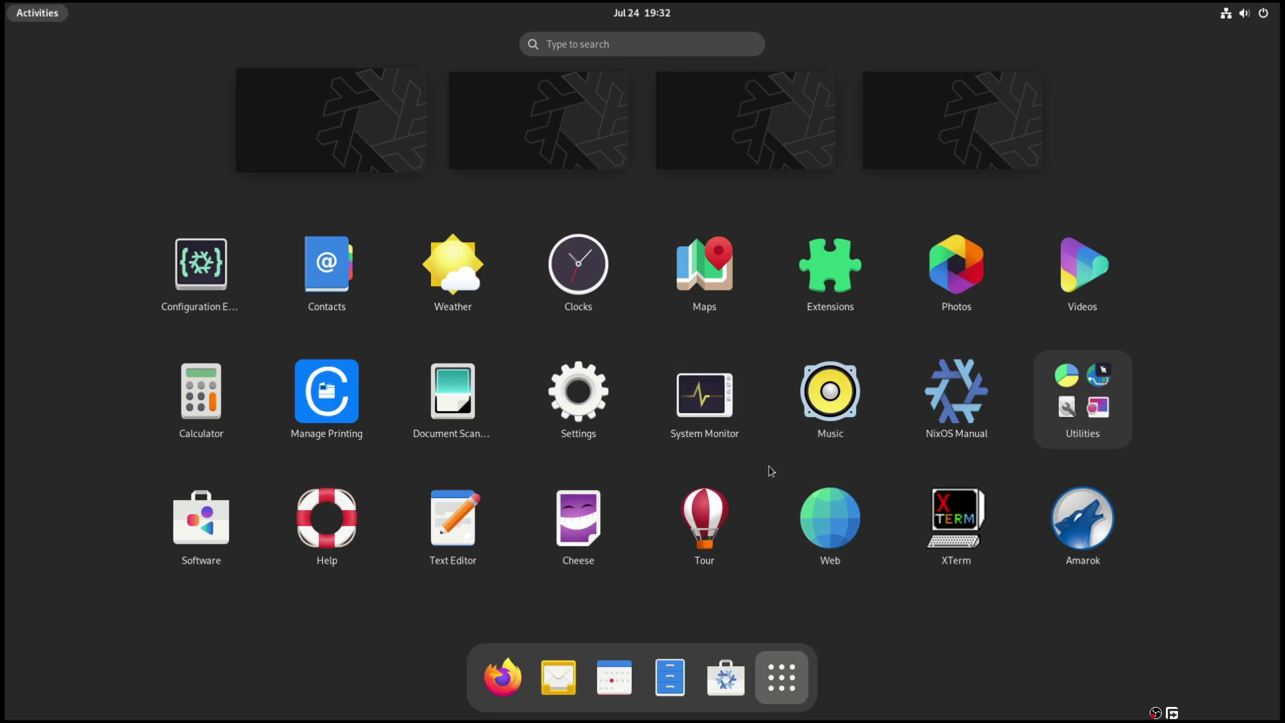
click(783, 663)
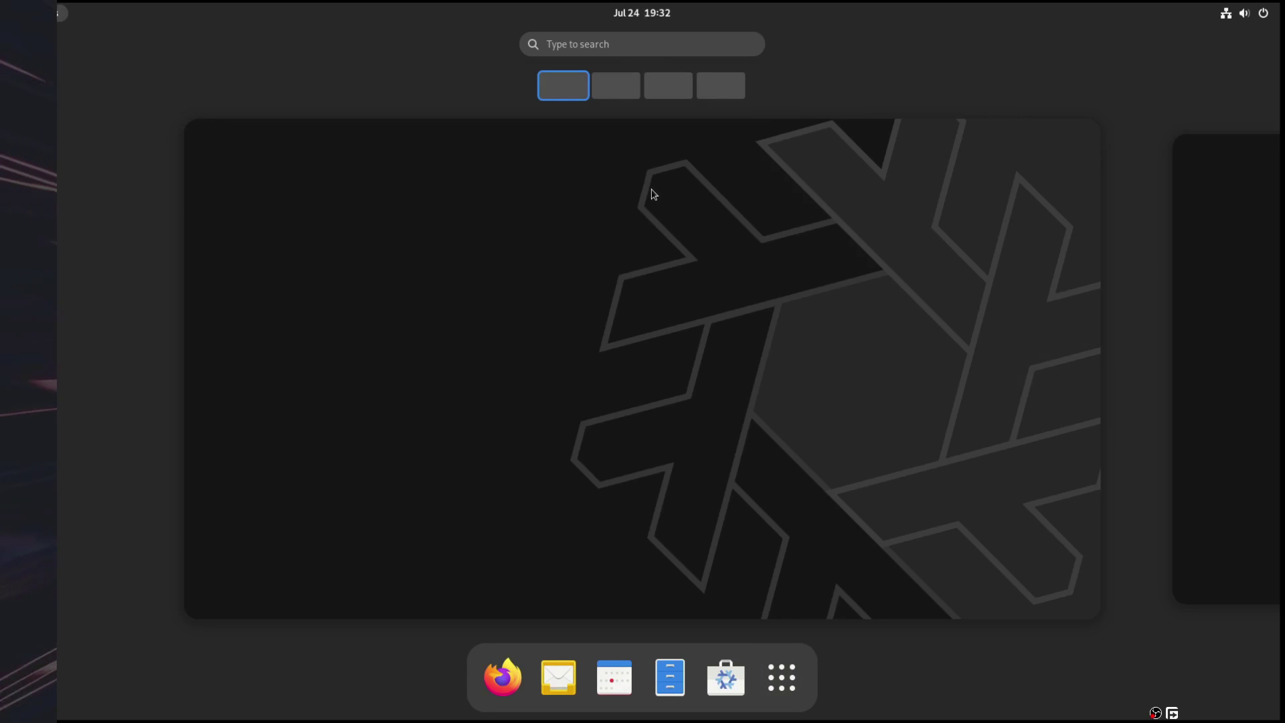